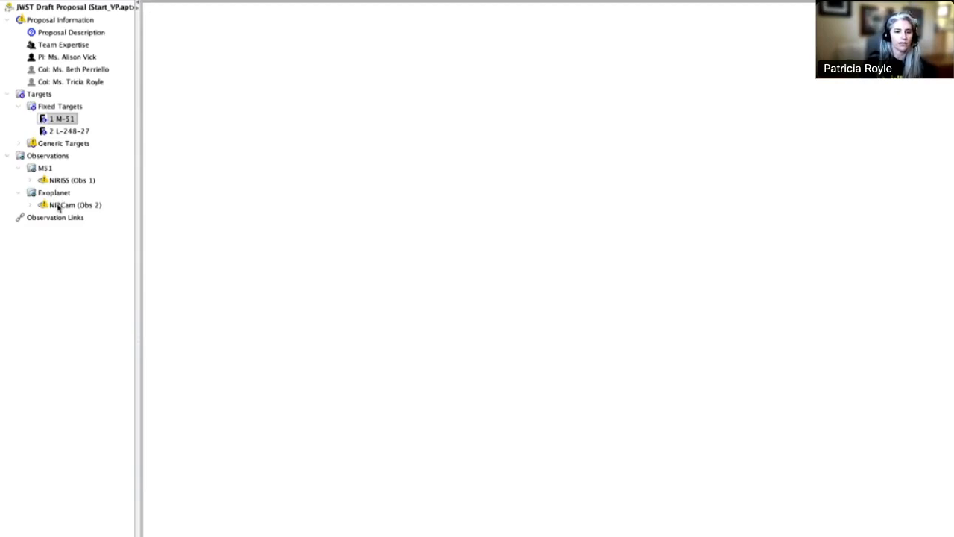
Show the timeline for NIRCam (Obs 2) and inspect its visit overhead, exposure, guide star acquisition and visit slew segments.
left_click(59, 207)
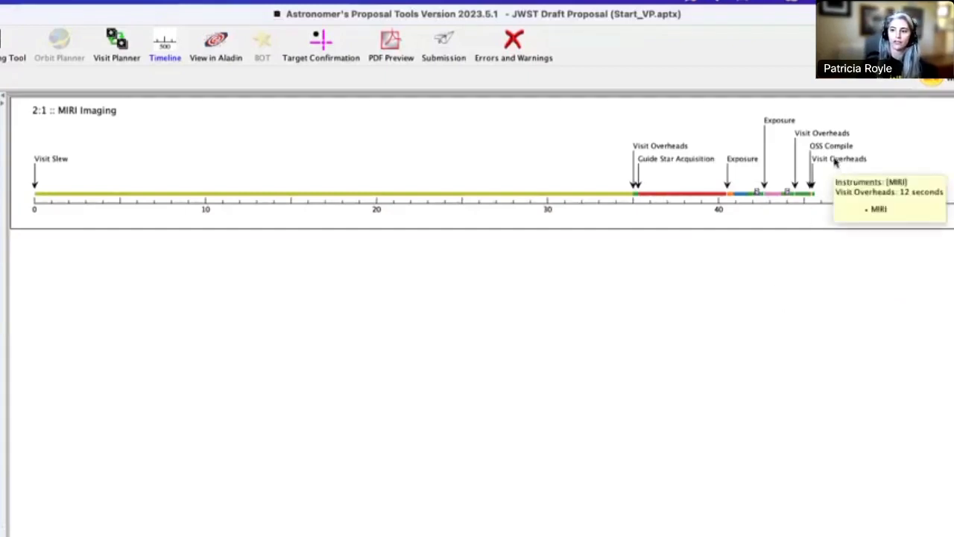
mouse_move(775, 121)
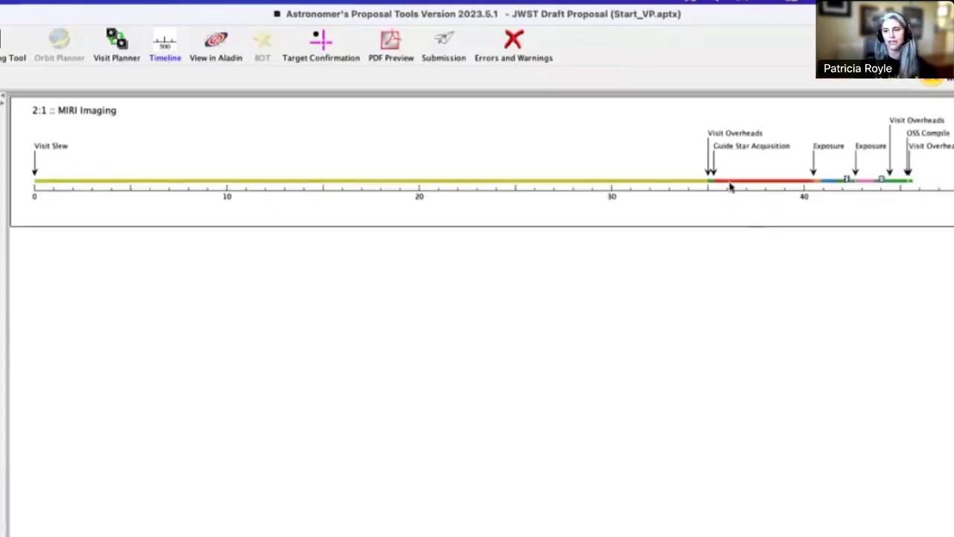
mouse_move(732, 184)
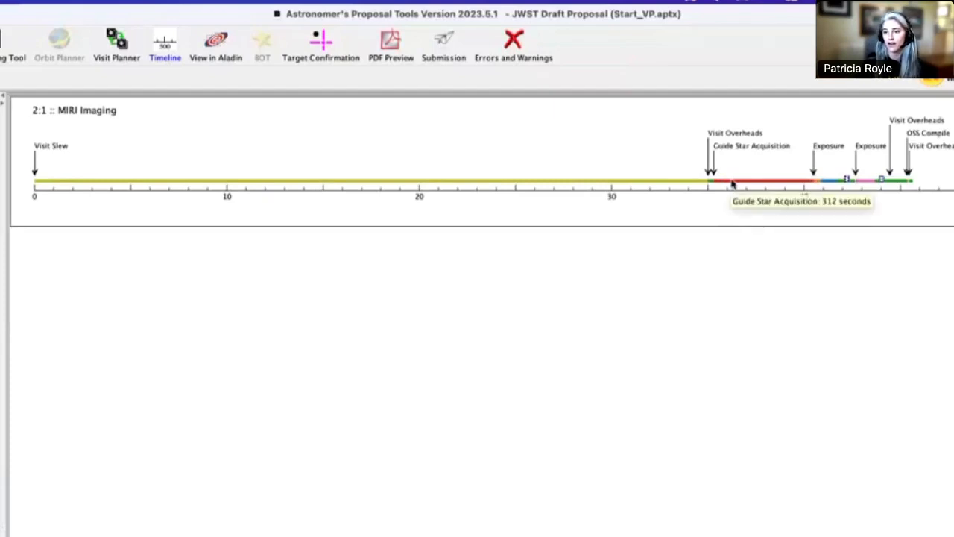
mouse_move(635, 182)
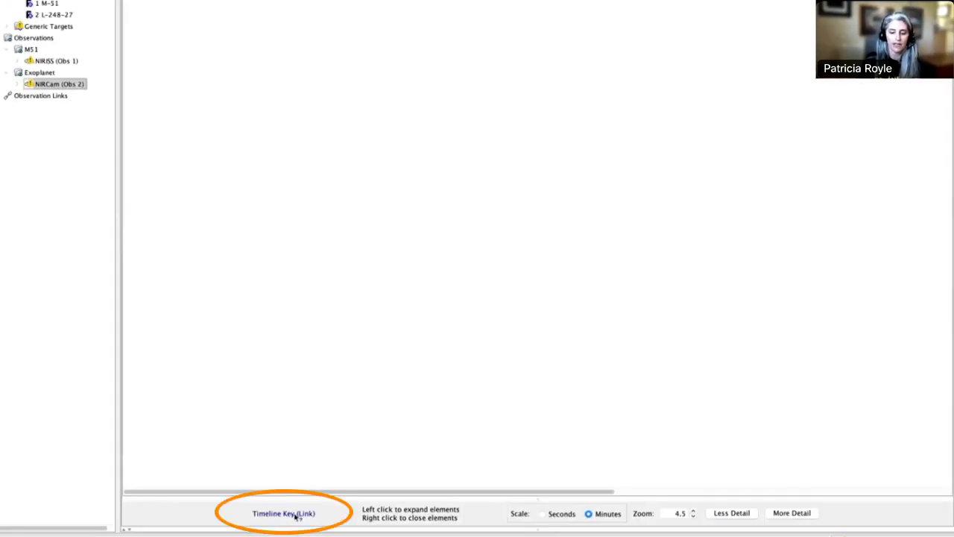
Read the online APT Graphical Timeline article down to its timeline color key, and return to the proposal.
left_click(297, 516)
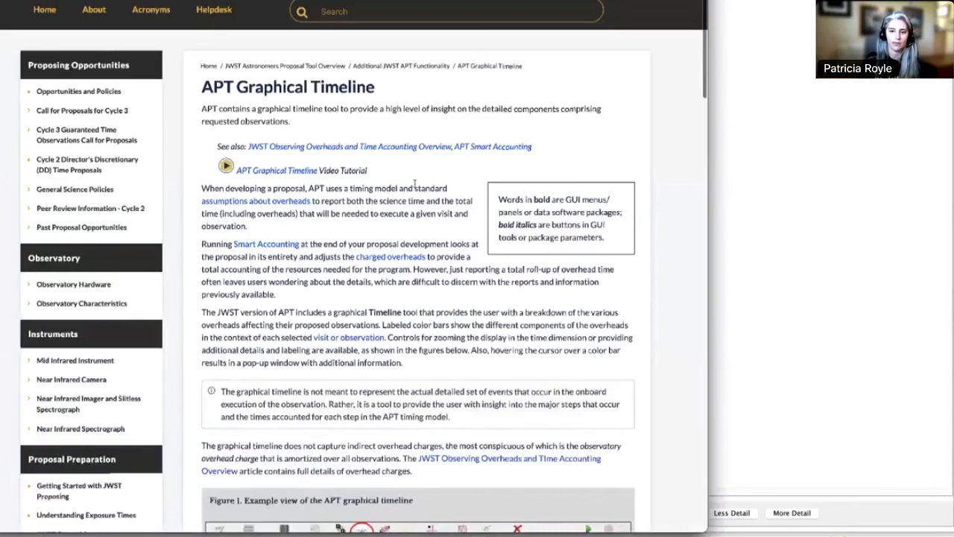
scroll(414, 183, "down", 3)
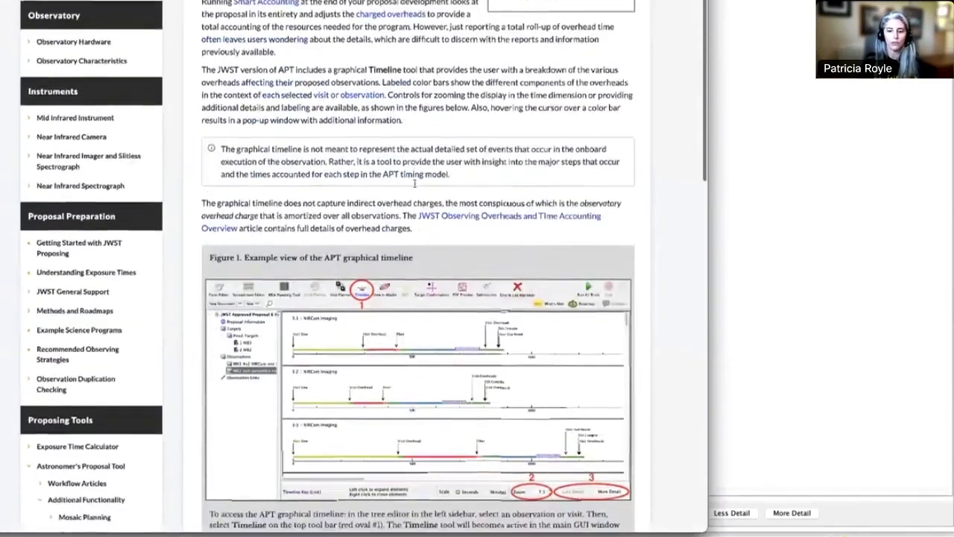
scroll(414, 184, "down", 3)
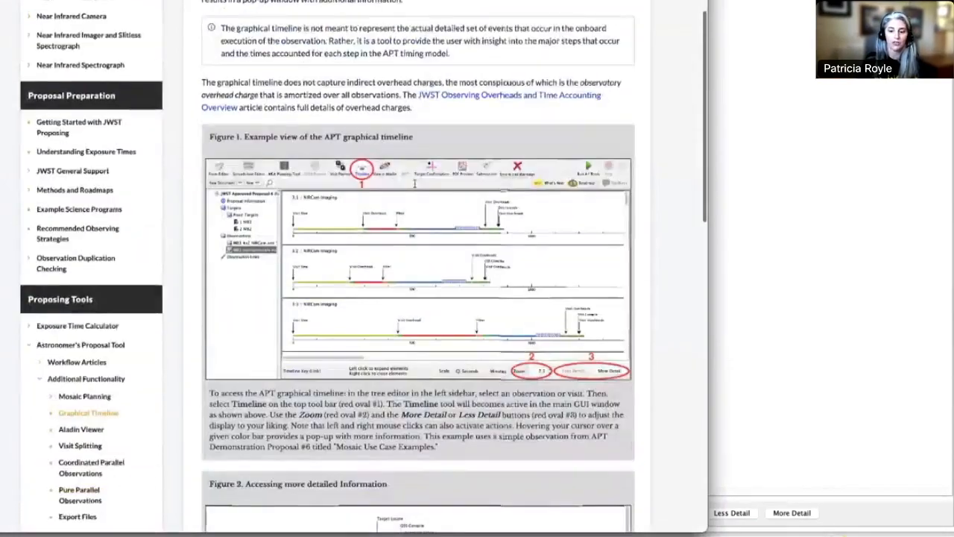
scroll(414, 184, "down", 15)
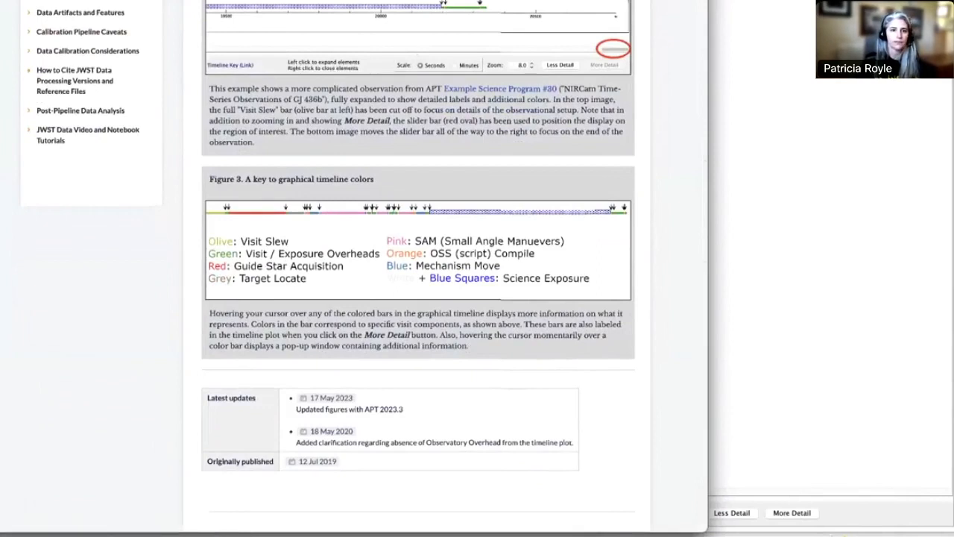
key("super+Tab")
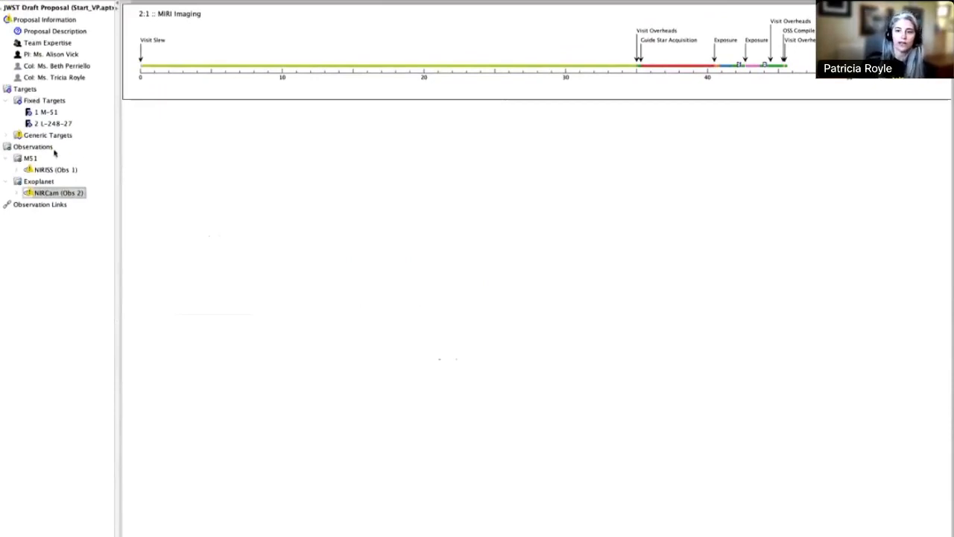
Display the timelines for Visit 1:1, the whole NIRISS (Obs 1) observation, and all observations in the proposal.
left_click(16, 171)
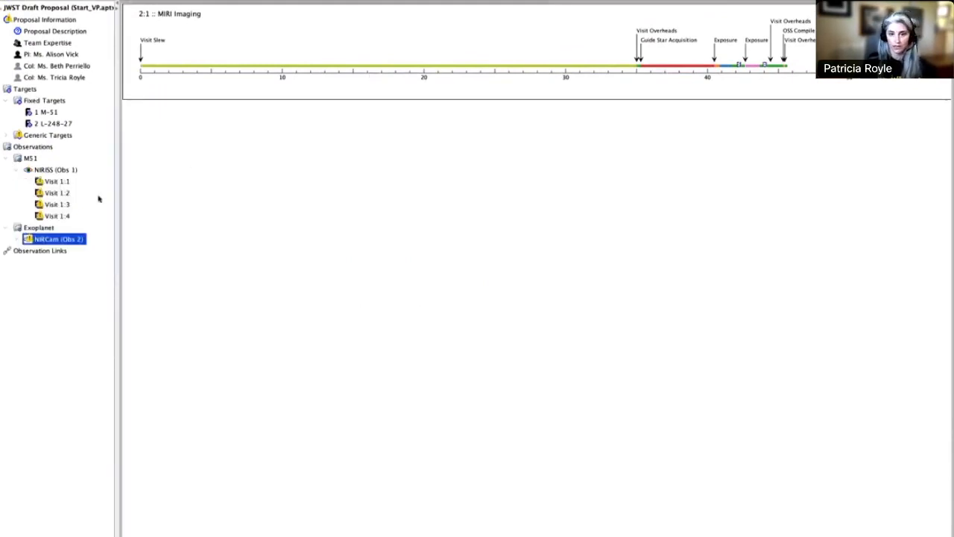
left_click(53, 182)
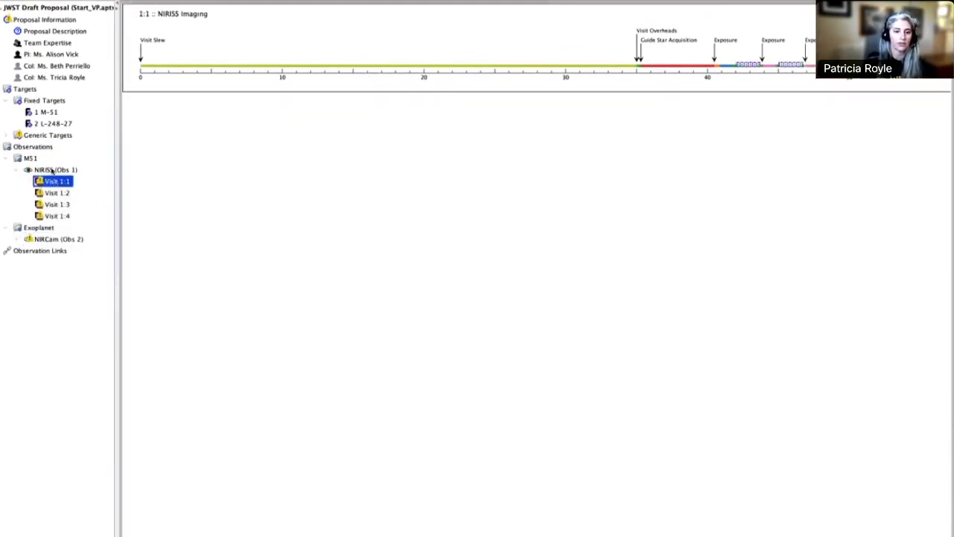
left_click(51, 171)
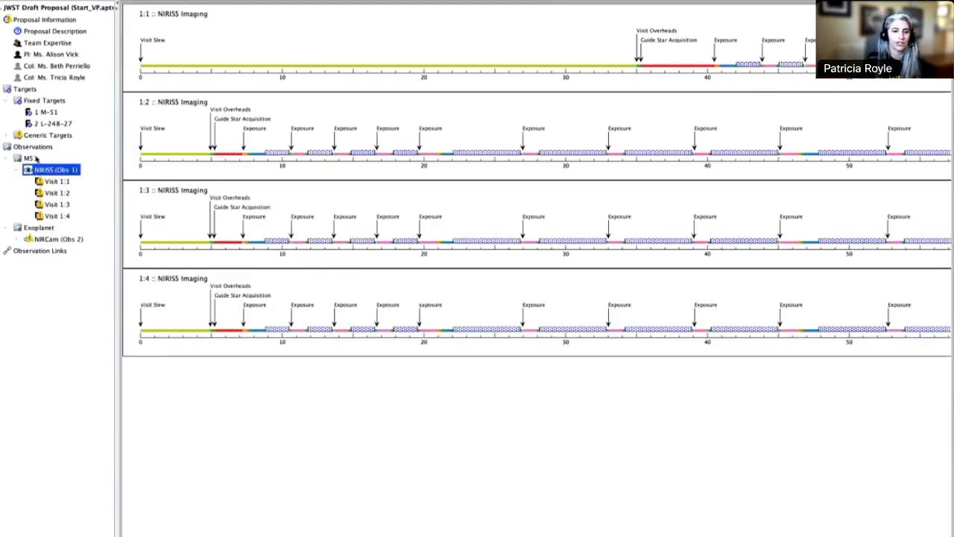
left_click(35, 148)
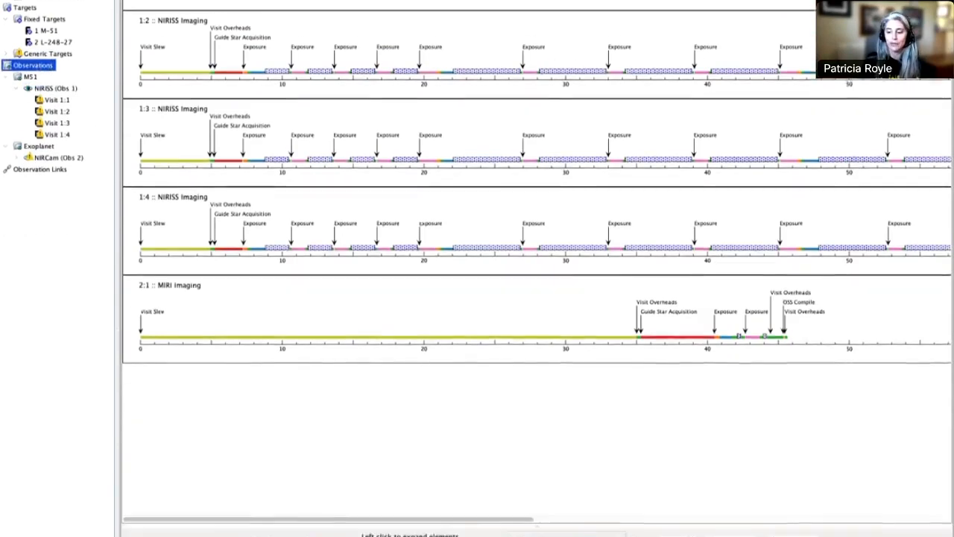
Set the timeline zoom to 2.0 for all observations.
left_click(691, 510)
left_click(692, 509)
left_click(692, 510)
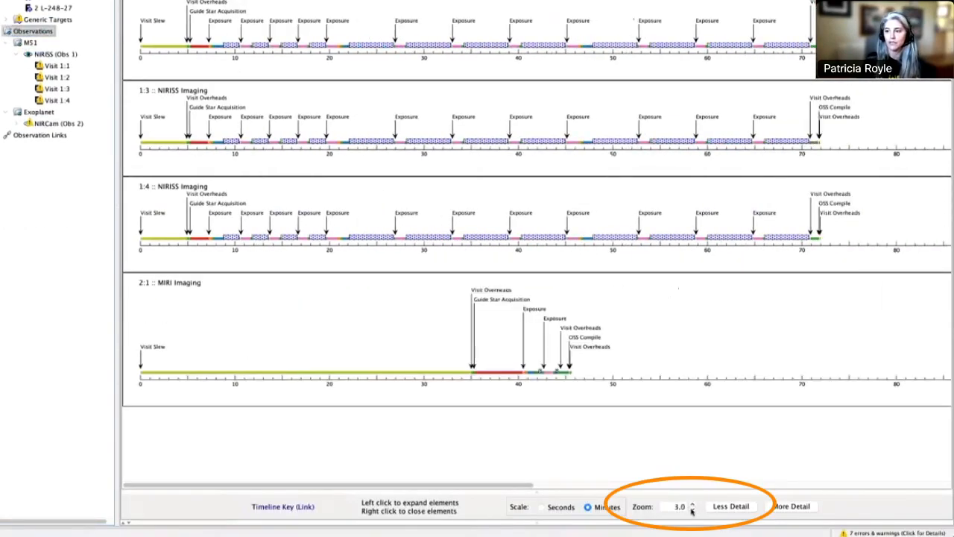
left_click(692, 510)
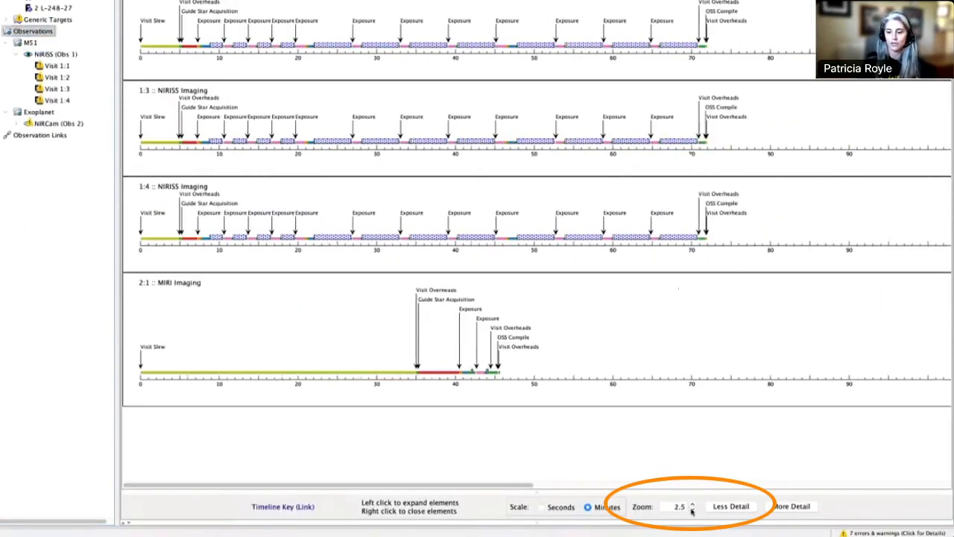
left_click(692, 510)
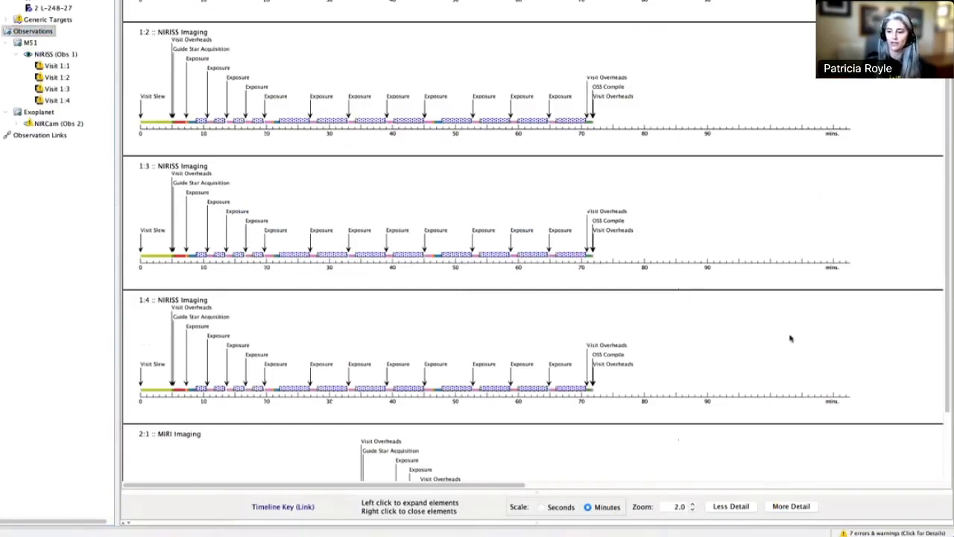
Compare the observation timelines at reduced, fully expanded and exposure-level detail.
left_click(732, 506)
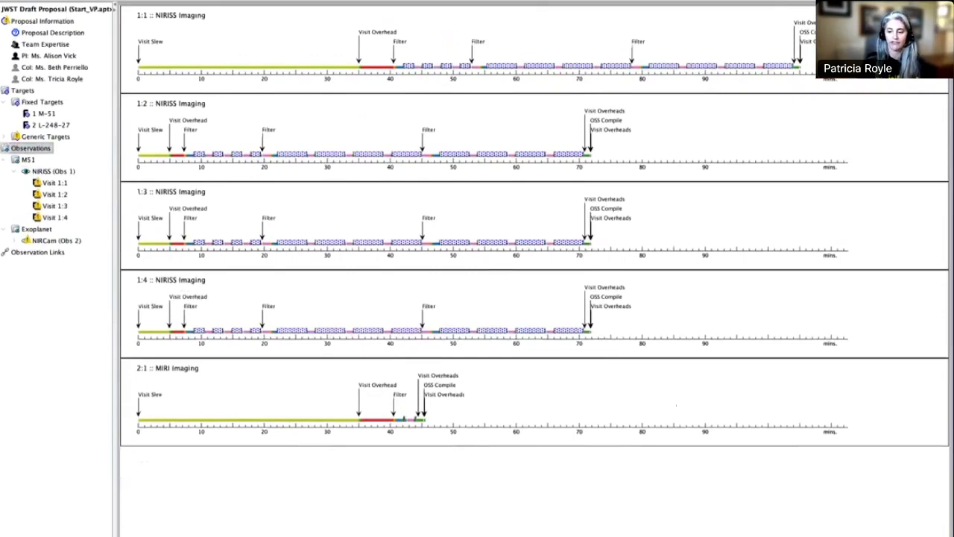
left_click(797, 535)
left_click(797, 535)
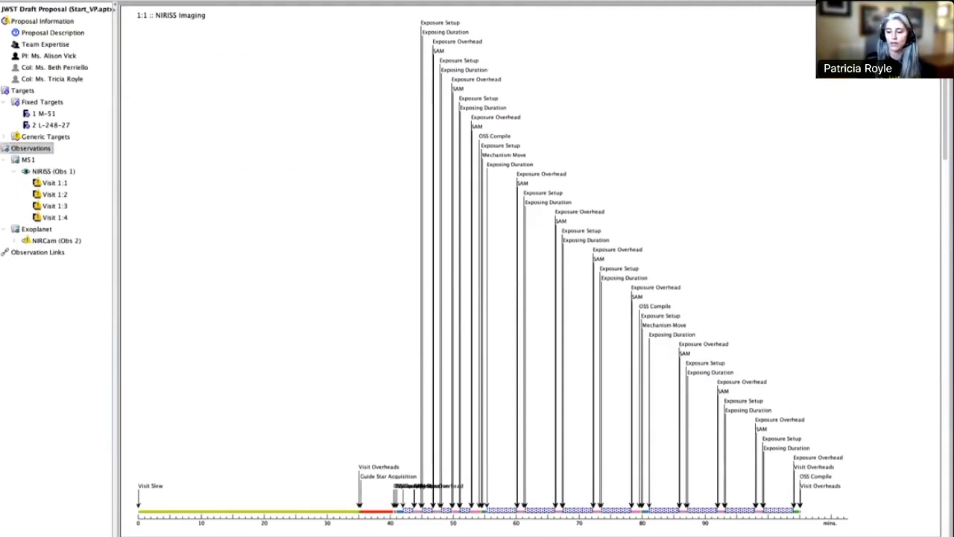
left_click(798, 536)
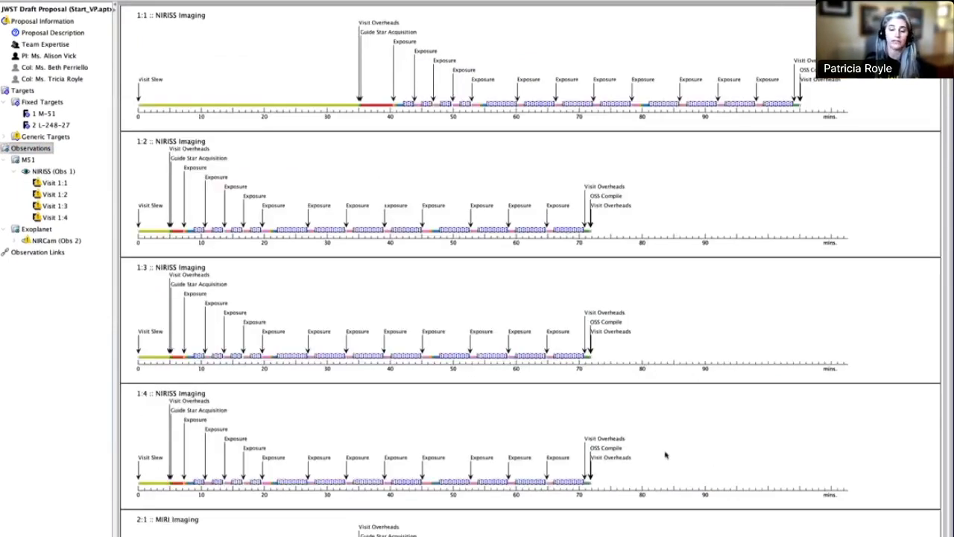
Reduce the timelines to filter-level detail and check the visit slew durations of visits 1:2 and 2:1.
left_click(797, 535)
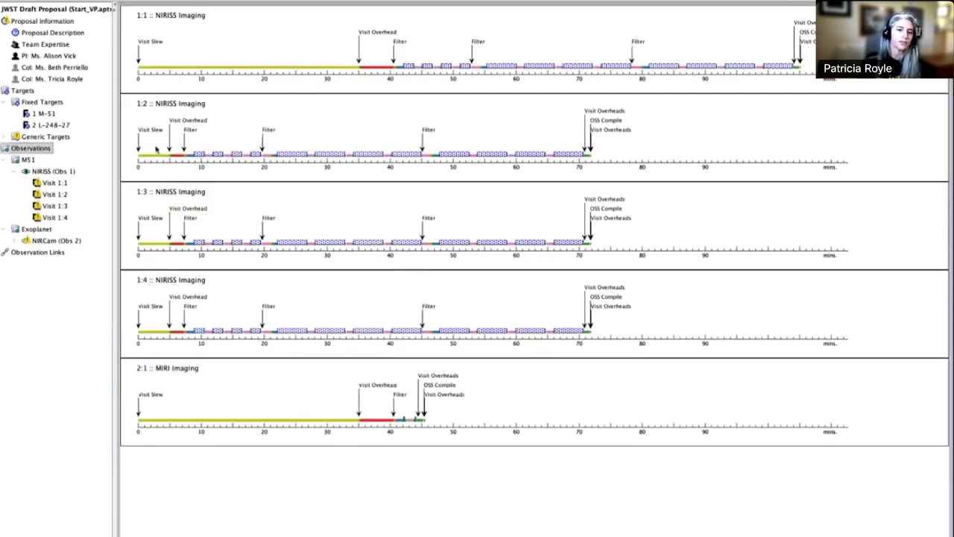
mouse_move(155, 159)
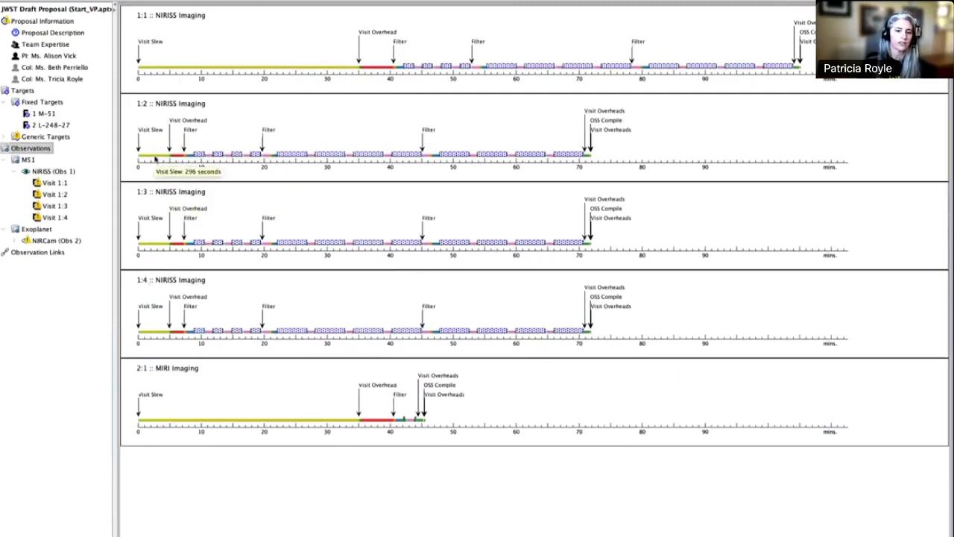
mouse_move(151, 422)
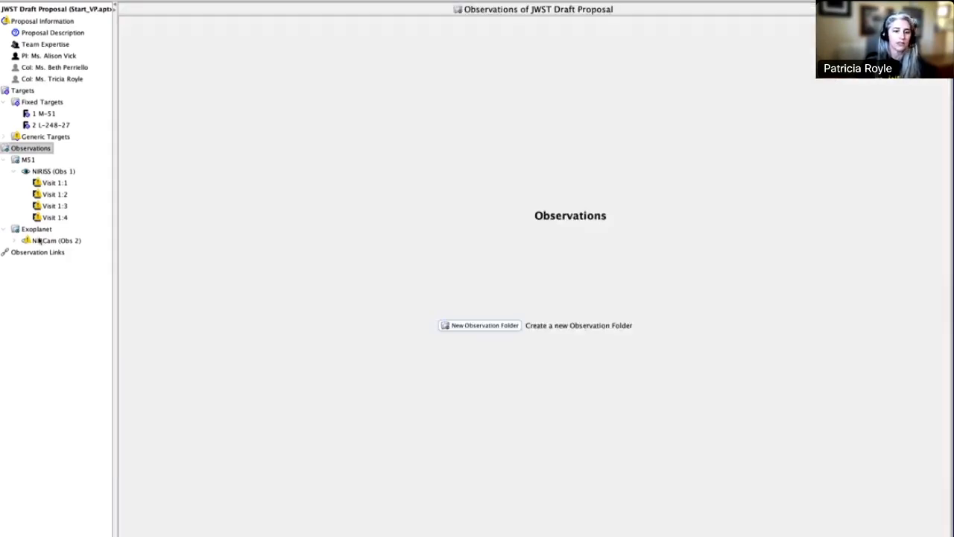
Review the form for NIRCam (Obs 2), including Visit 2:1, its special requirements, mosaic properties and MIRI Imaging settings.
left_click(30, 241)
left_click(16, 240)
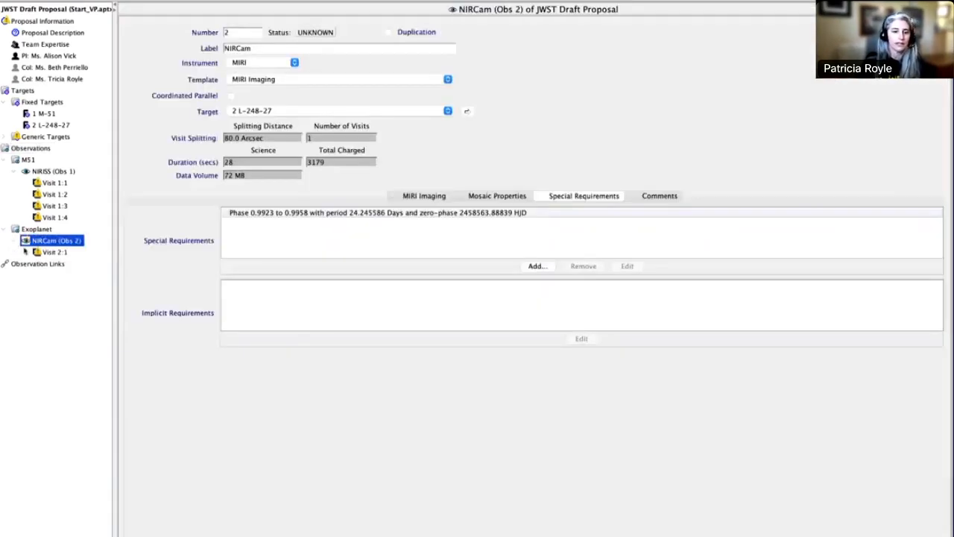
left_click(47, 253)
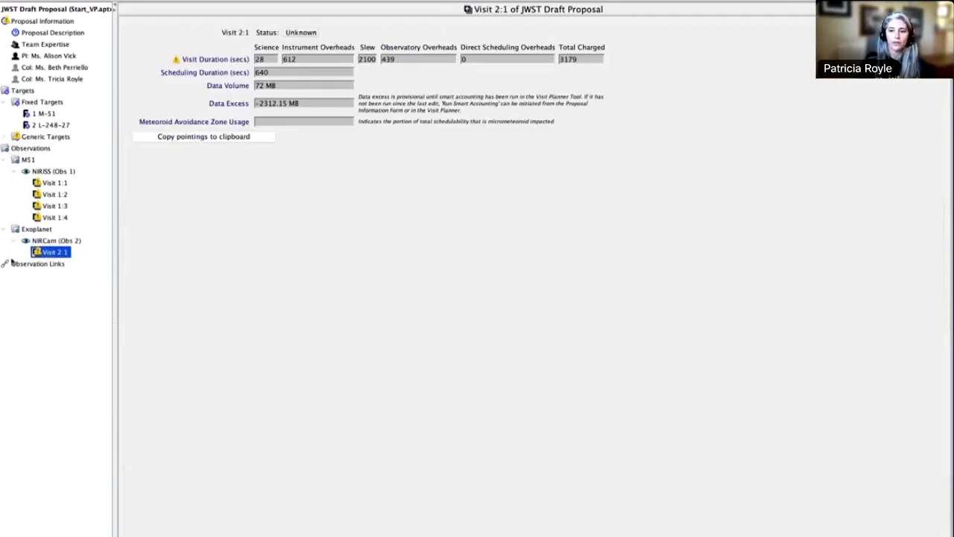
left_click(48, 241)
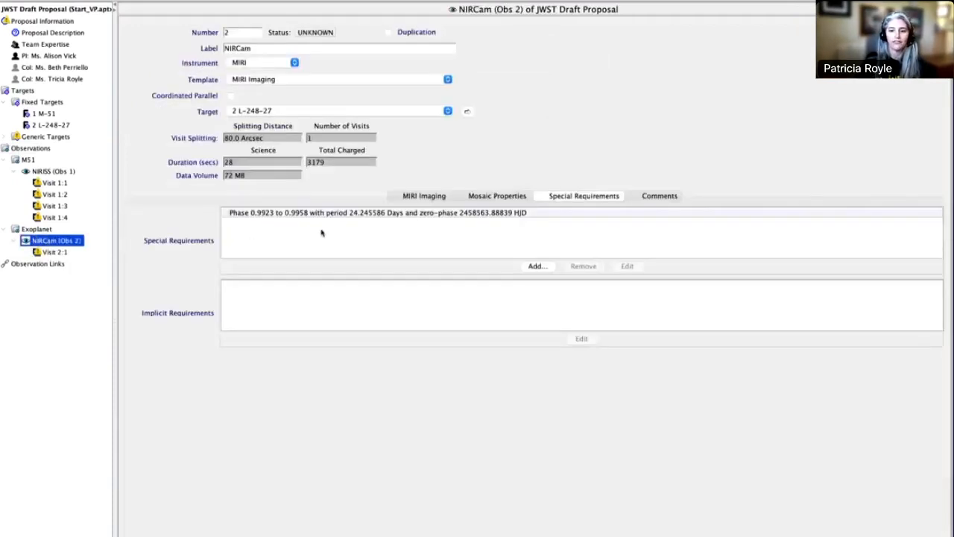
left_click(474, 198)
left_click(423, 196)
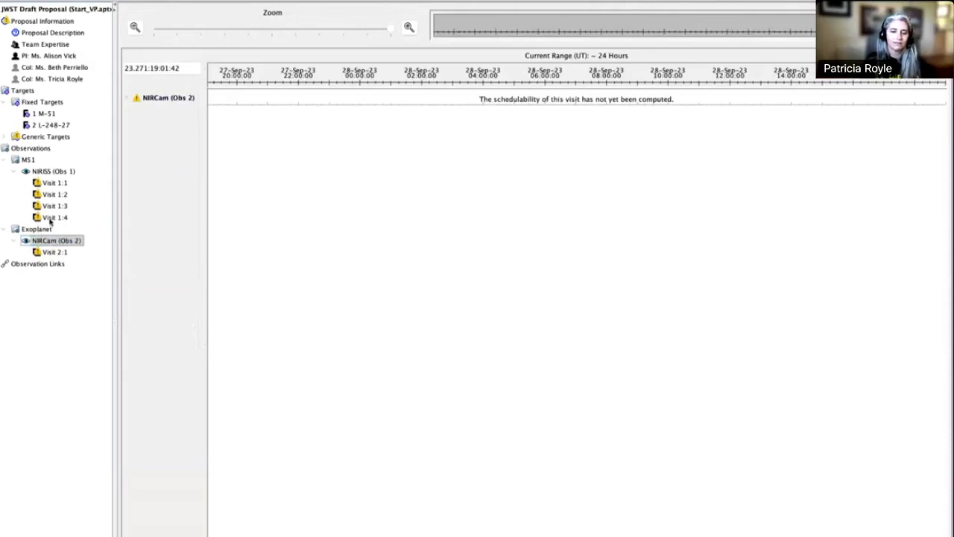
View the Visit Planner schedulability display for Visit 2:1, NIRCam (Obs 2) and the Exoplanet folder.
mouse_move(50, 221)
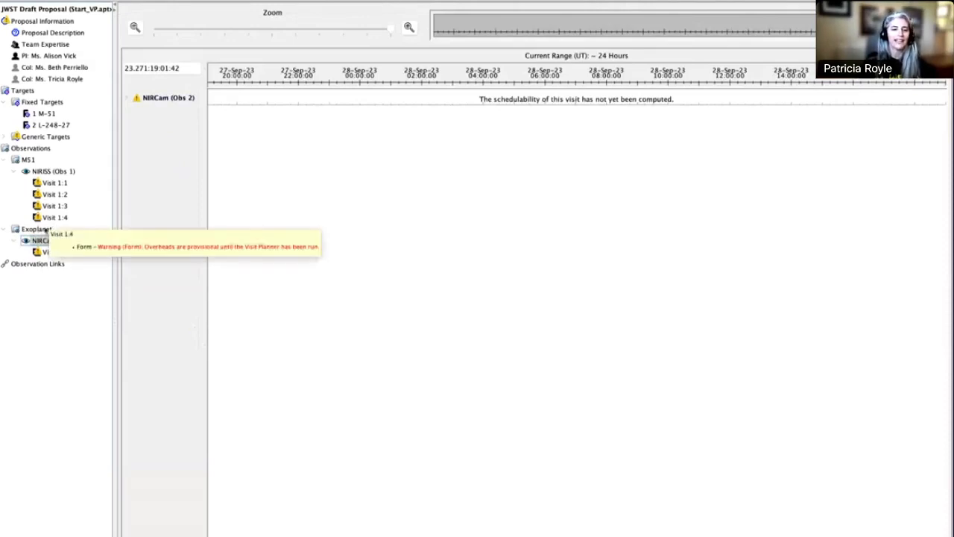
left_click(46, 252)
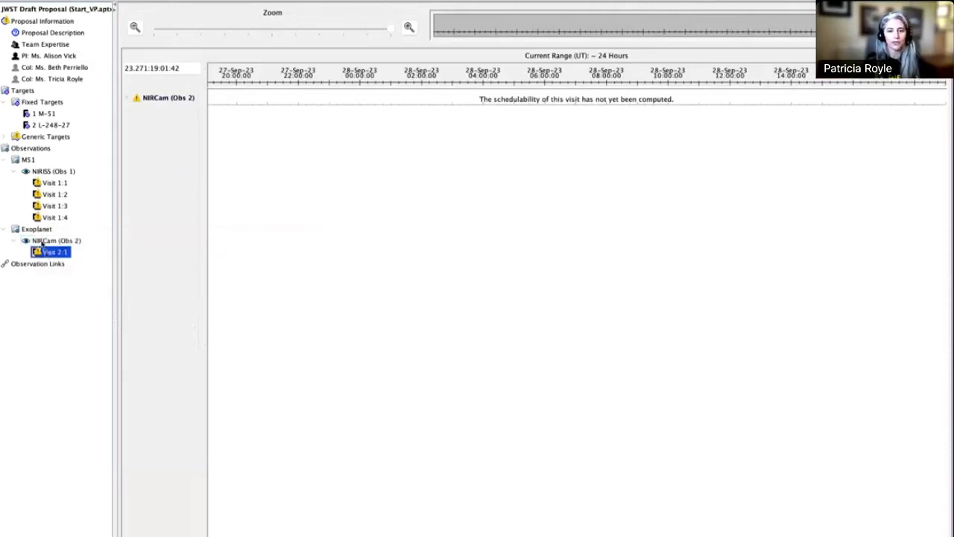
left_click(41, 242)
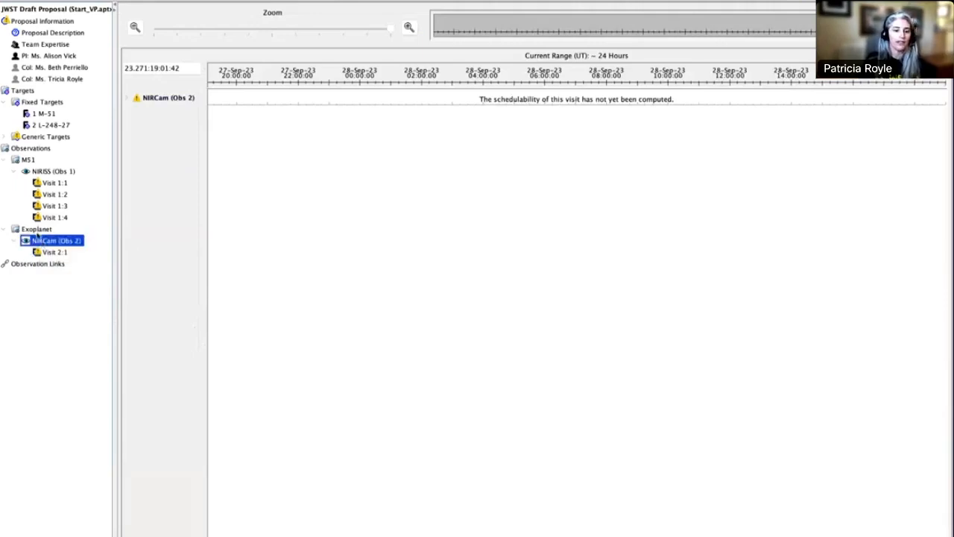
left_click(36, 230)
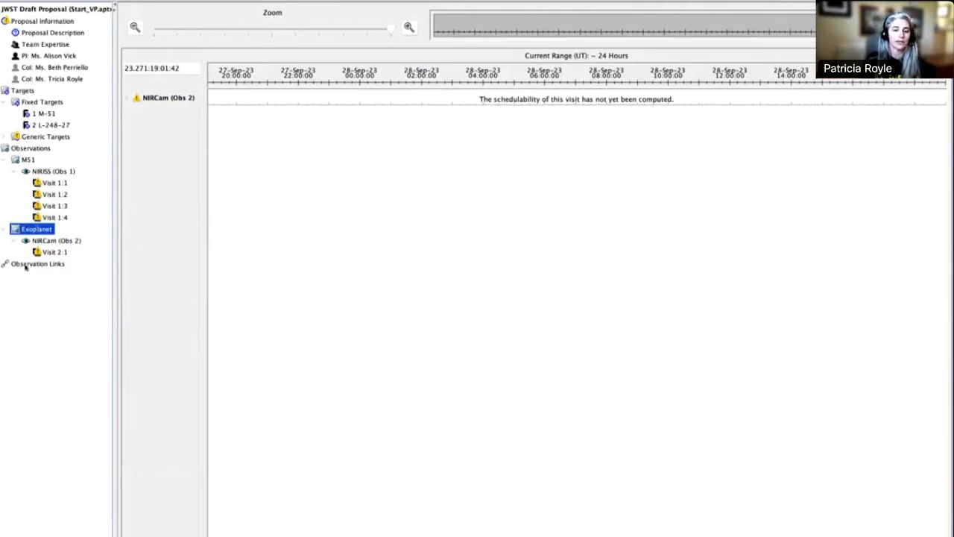
List the individual visits of NIRISS (Obs 1) in the Visit Planner, and display all of the proposal's observations together.
left_click(52, 195)
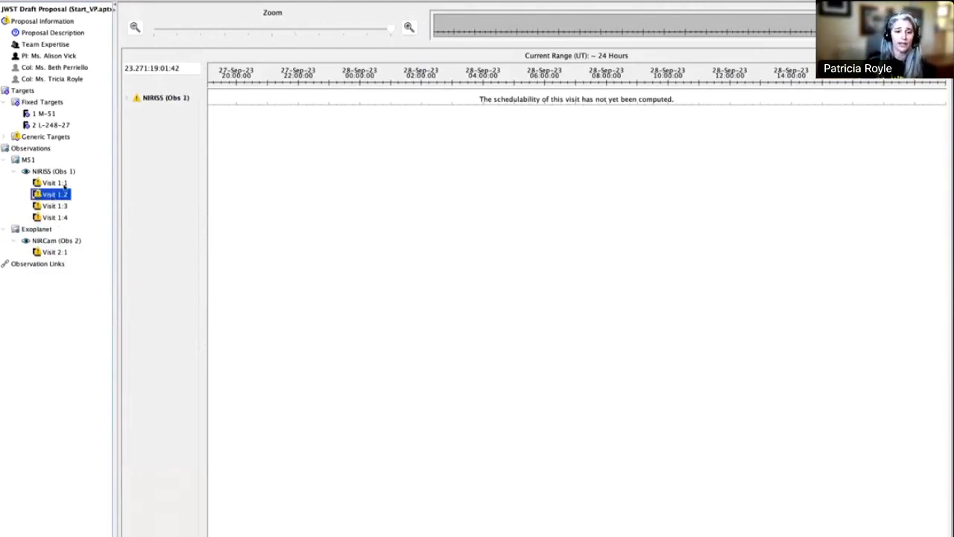
left_click(127, 99)
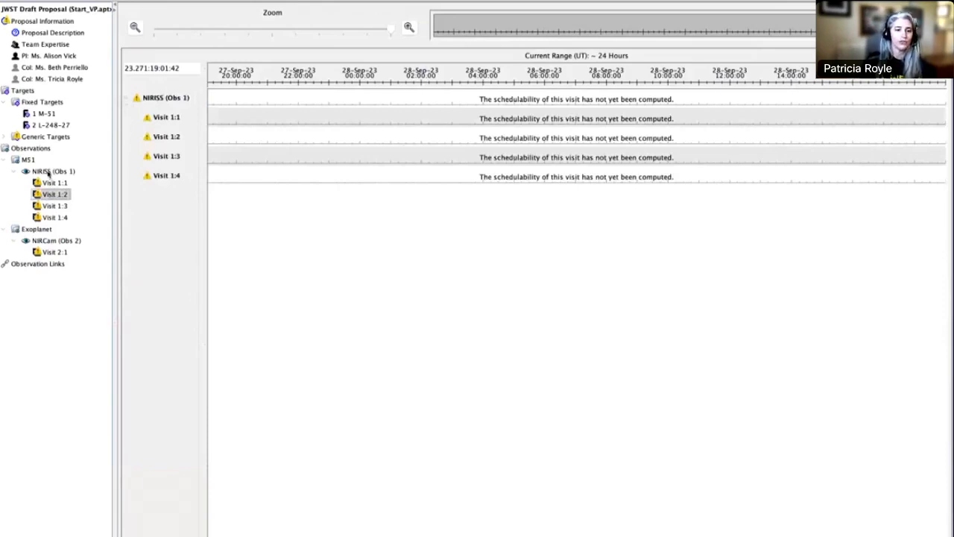
left_click(49, 173)
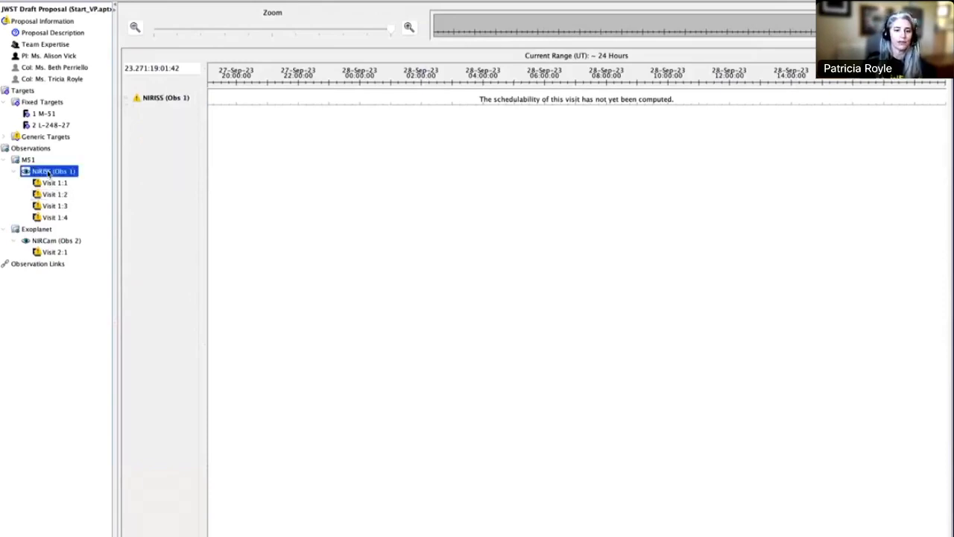
left_click(127, 98)
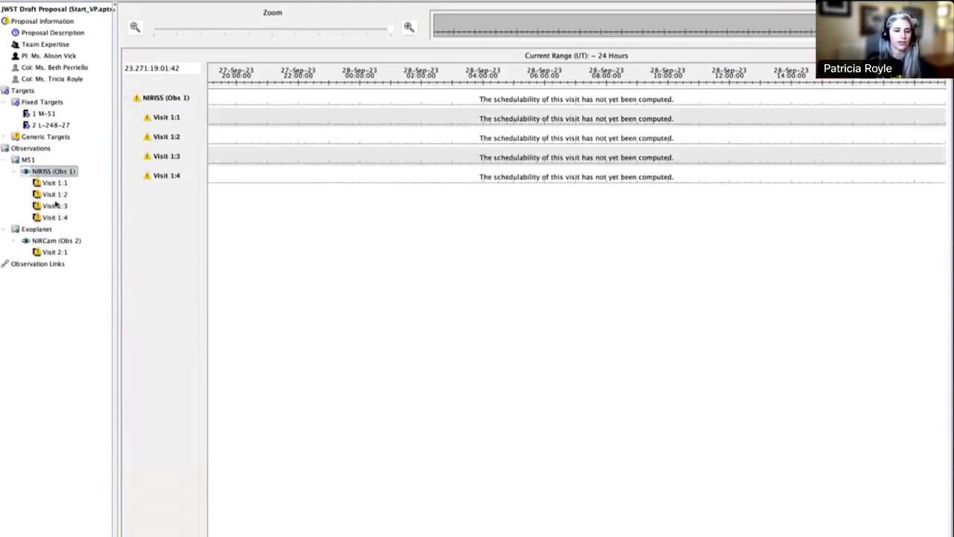
left_click(31, 148)
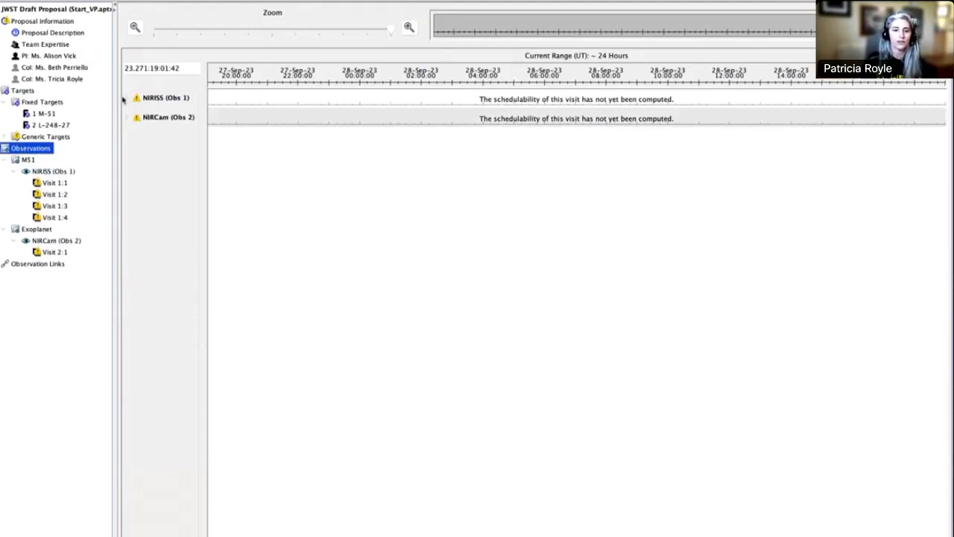
List the visits of NIRISS (Obs 1) and NIRCam (Obs 2), and compute the schedulability of all the proposal's observations.
left_click(124, 100)
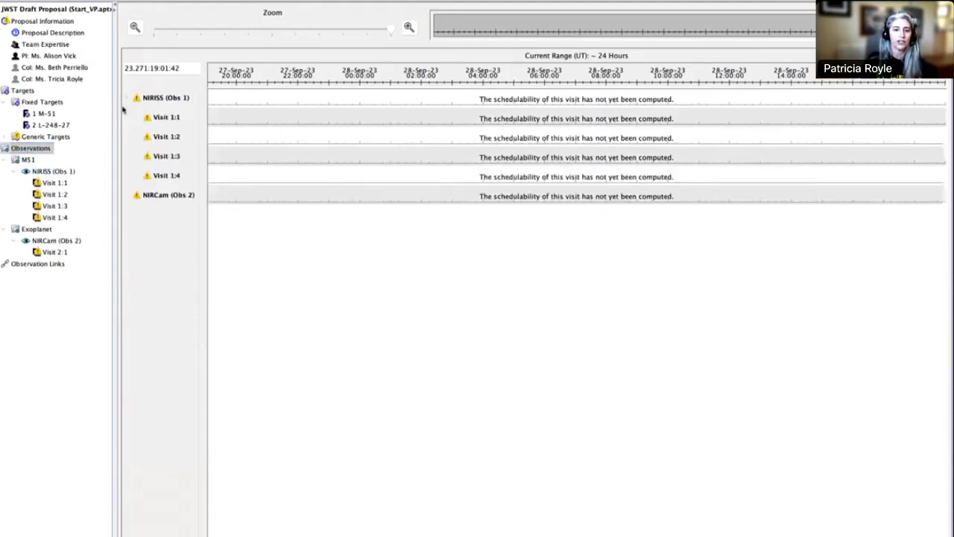
left_click(124, 197)
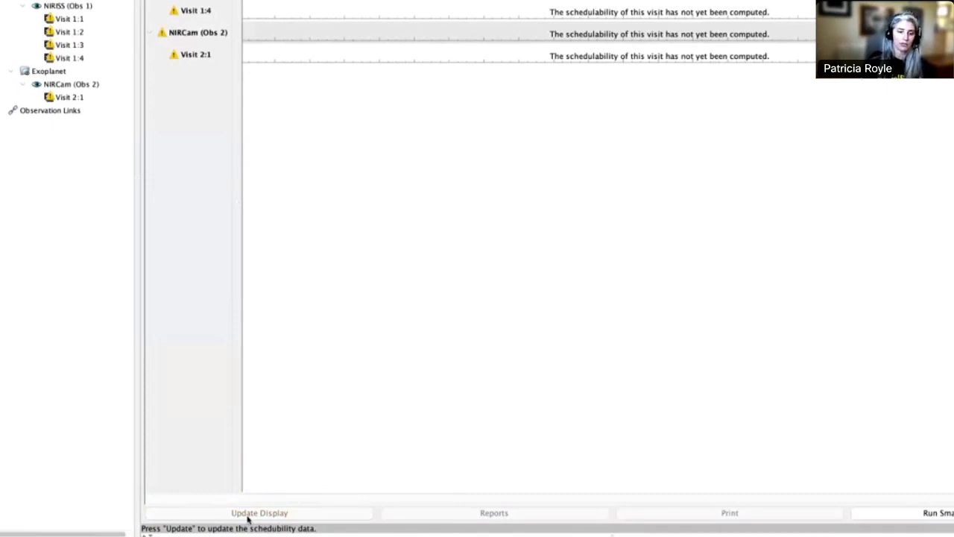
left_click(249, 515)
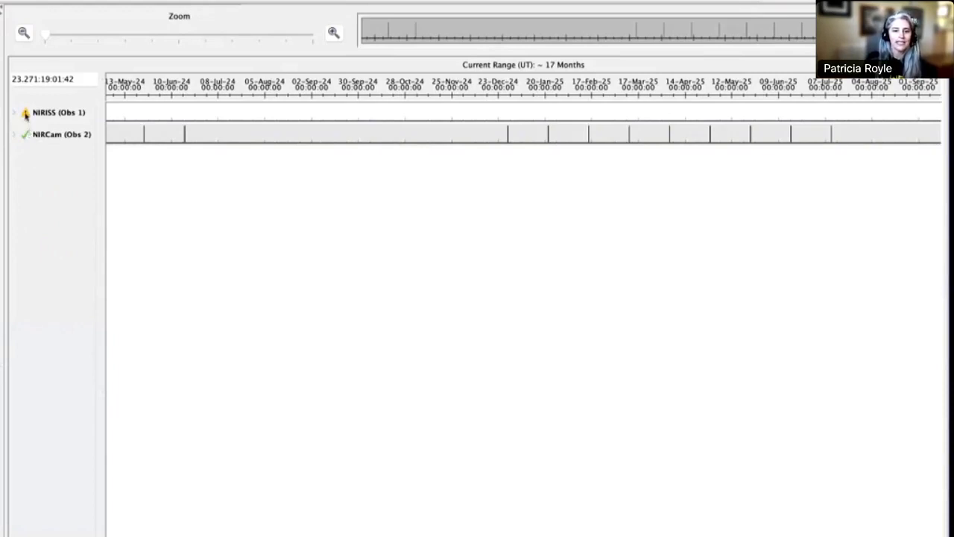
Check the status and error details for NIRISS (Obs 1), Visit 1:4 and Proposal Information.
mouse_move(25, 114)
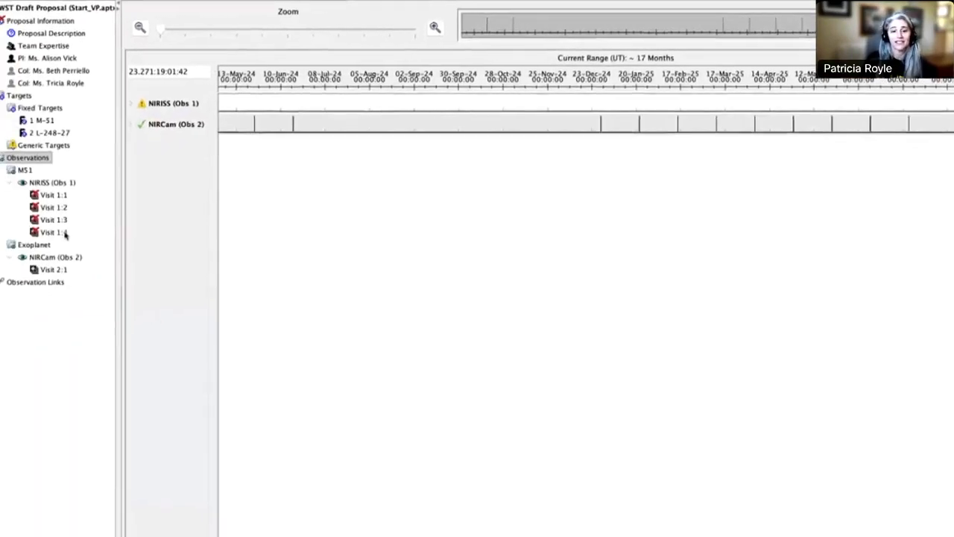
mouse_move(59, 231)
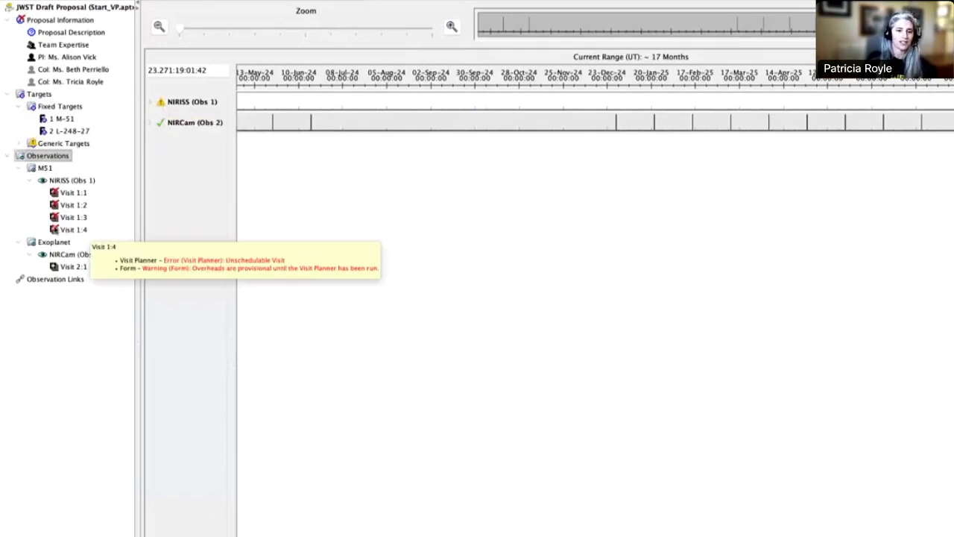
mouse_move(23, 20)
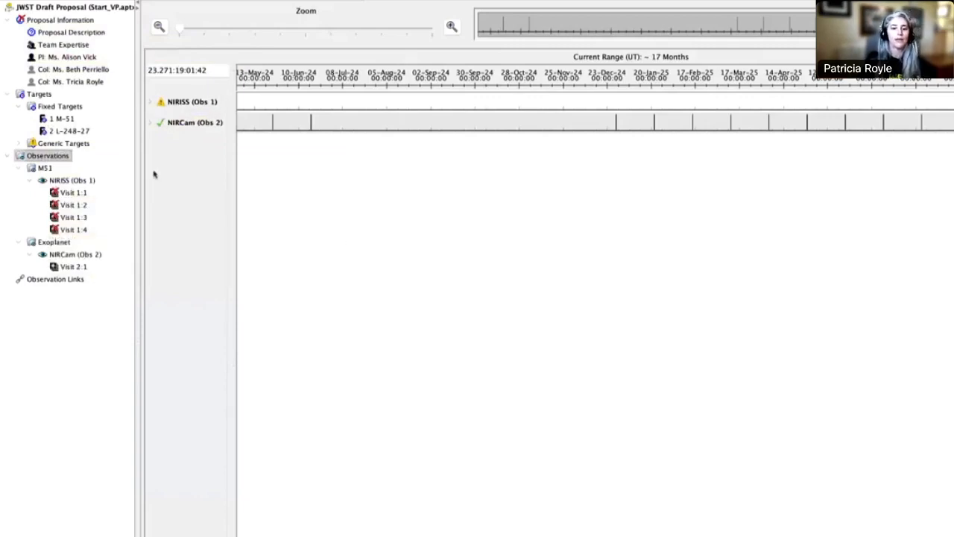
List the scheduling constraints of Visit 2:1 under NIRCam (Obs 2) and widen the name column to show their full names.
left_click(152, 124)
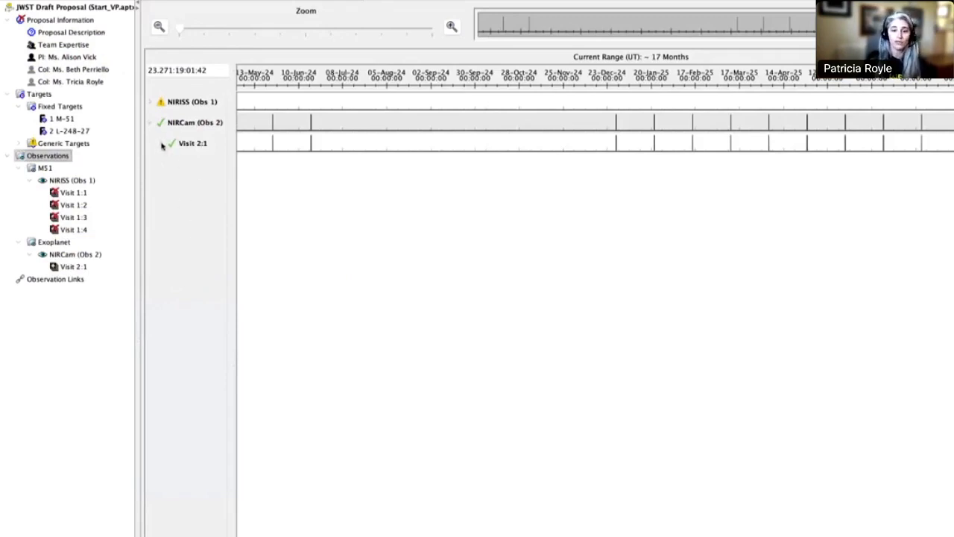
left_click(162, 144)
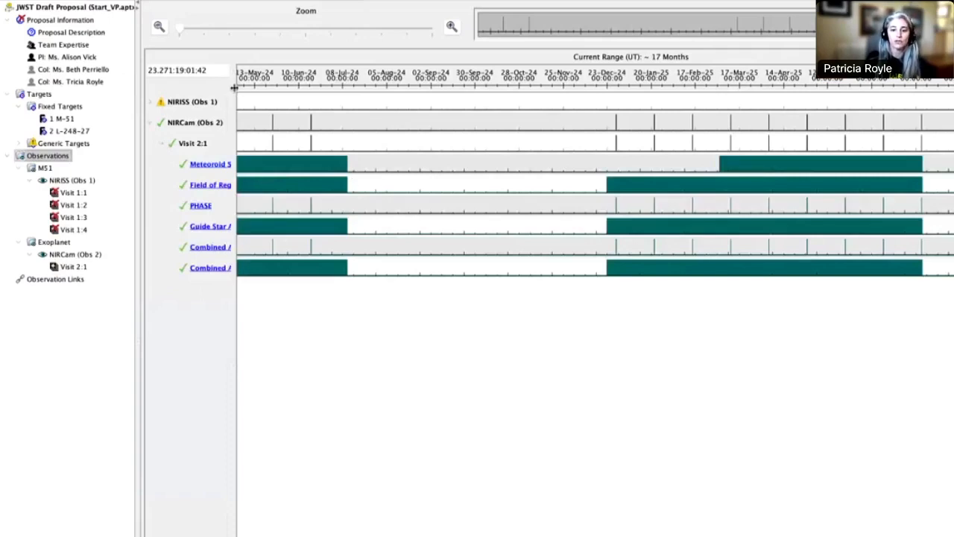
mouse_move(234, 88)
left_mouse_down()
mouse_move(316, 91)
mouse_move(241, 91)
left_mouse_up()
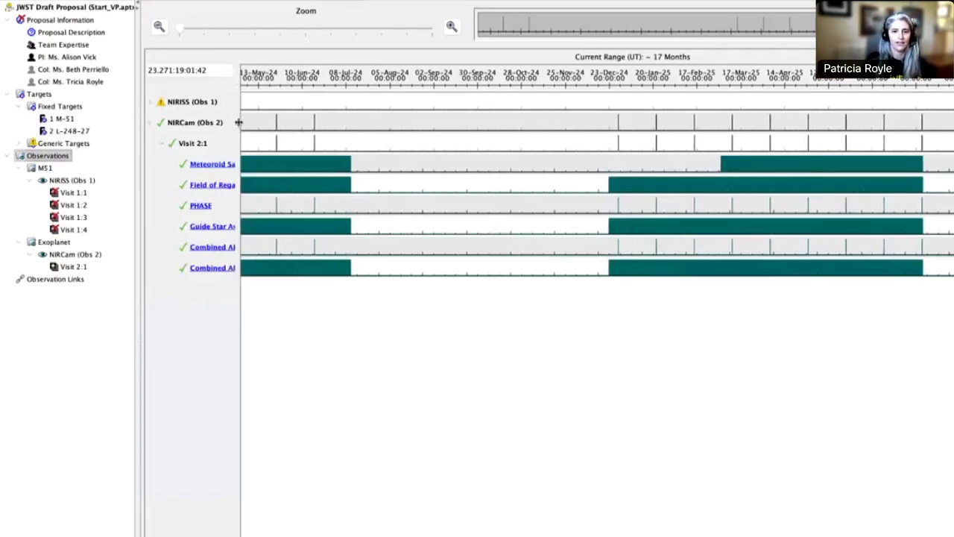
left_click_drag(239, 122, 365, 124)
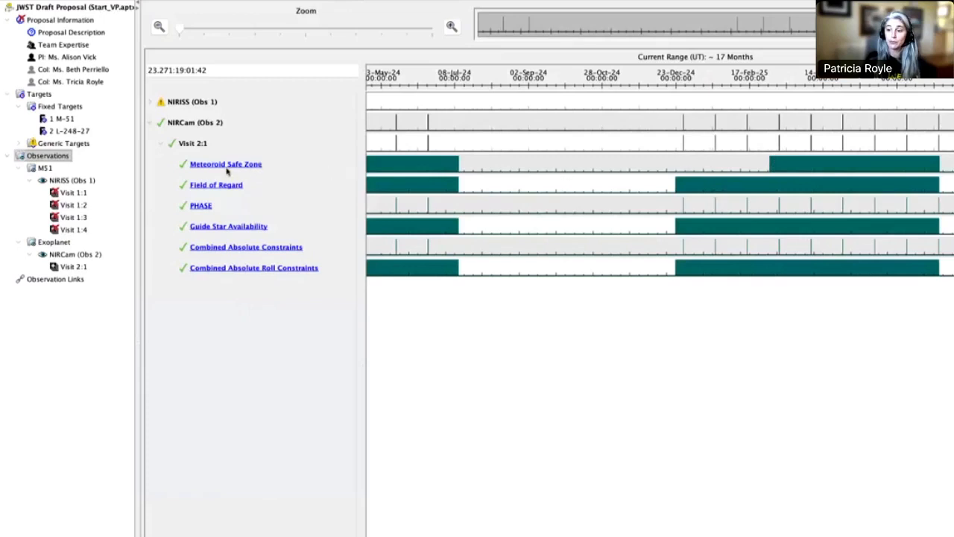
Examine Visit 2:1's Meteoroid Safe Zone windows, read the Field of Regard constraint documentation, and return to the Visit Planner.
mouse_move(228, 172)
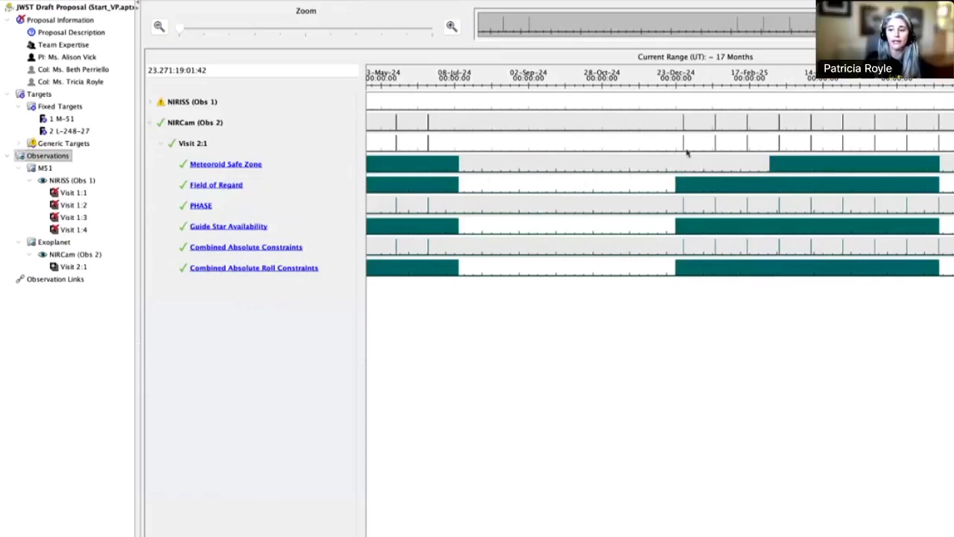
mouse_move(684, 144)
mouse_move(708, 158)
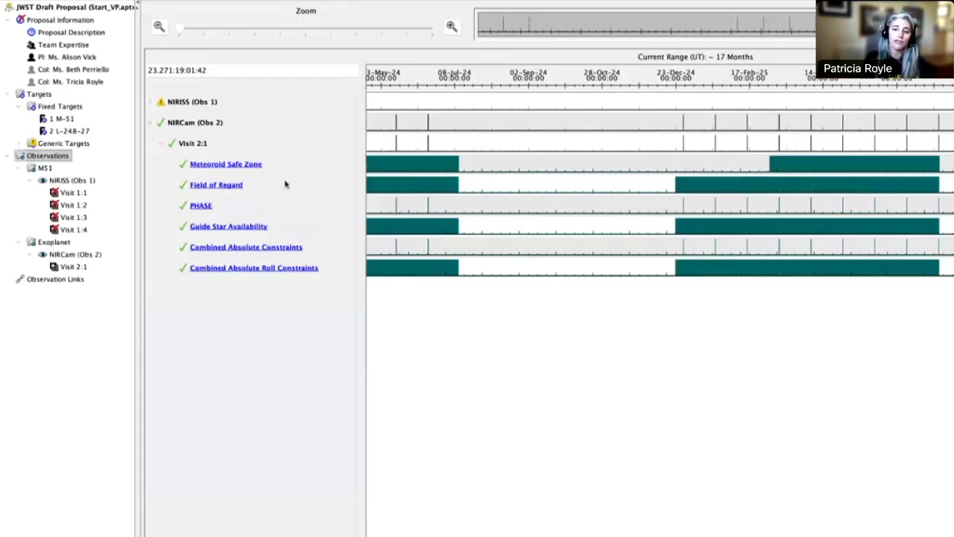
left_click(223, 187)
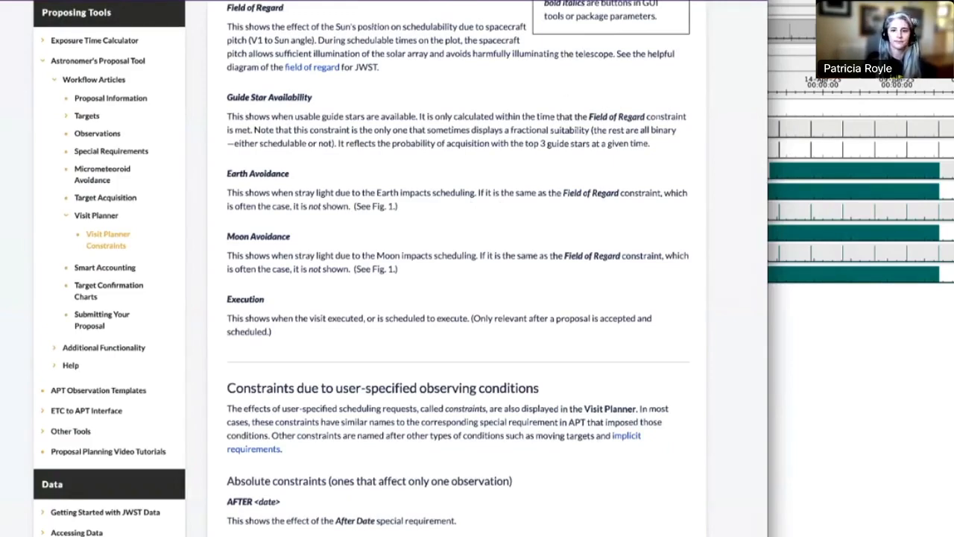
key("super+Tab")
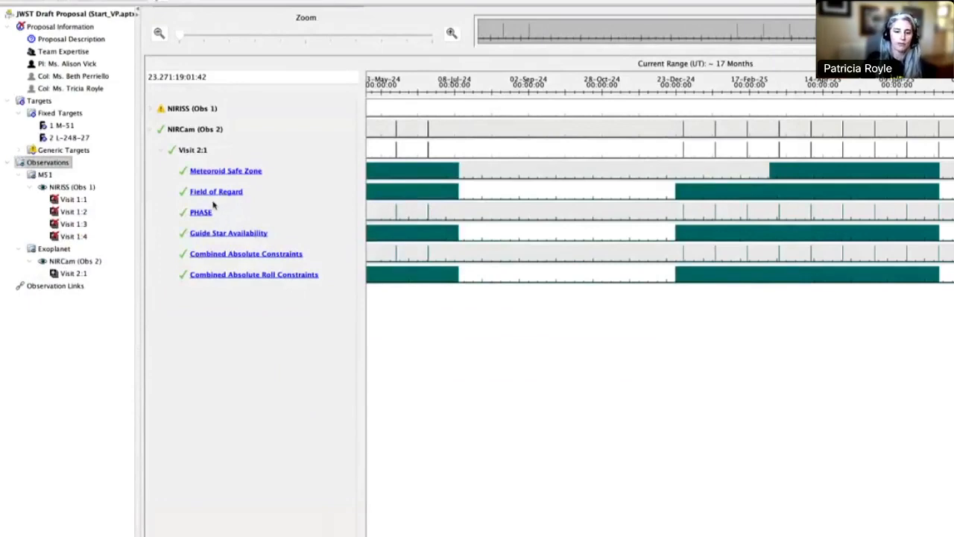
Examine the PHASE windows of Visit 2:1, marking the three consecutive windows from late December 2024 to mid-February 2025 on the timeline.
mouse_move(213, 205)
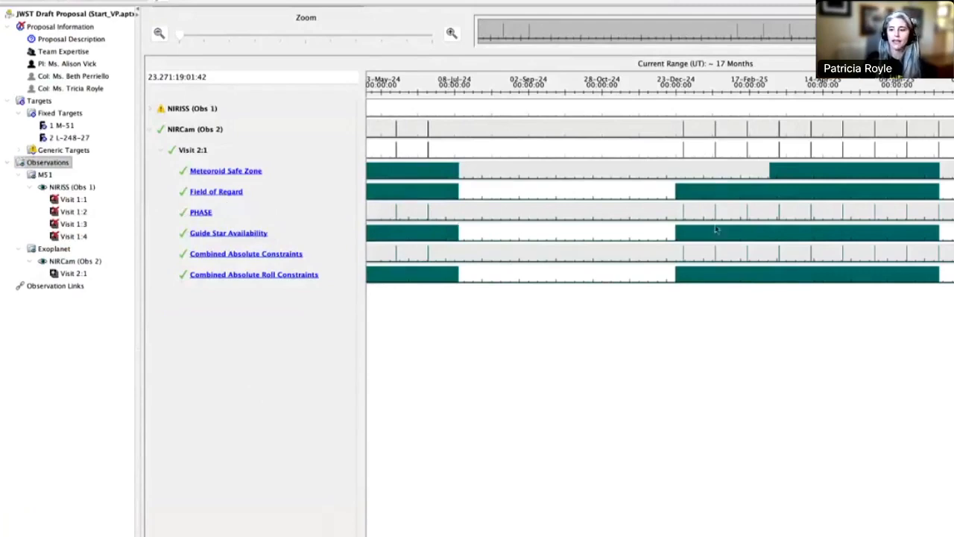
mouse_move(706, 214)
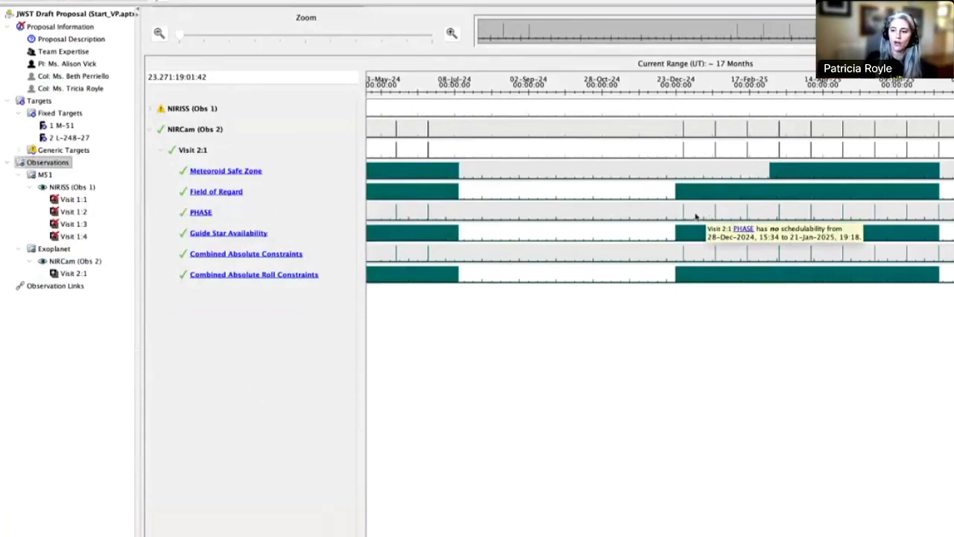
left_click(683, 215)
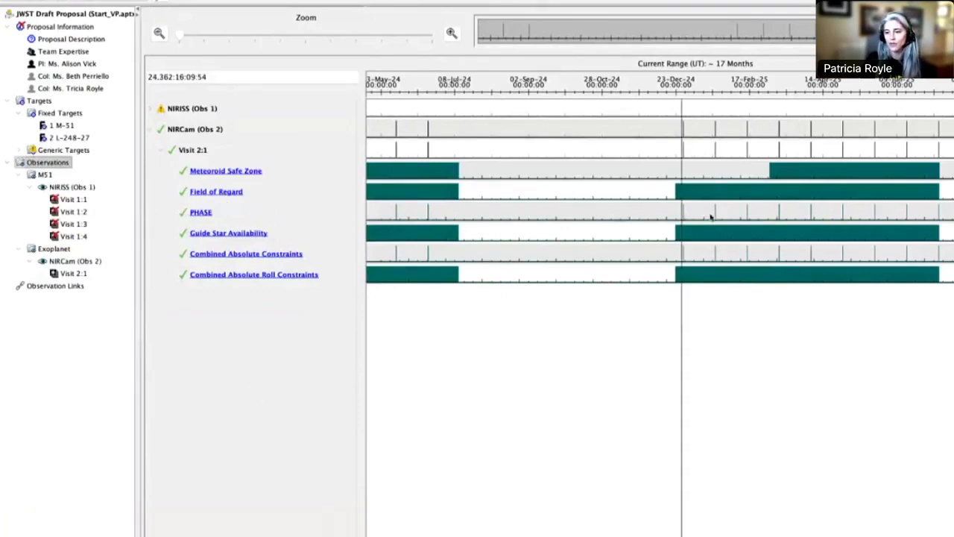
left_click(715, 216)
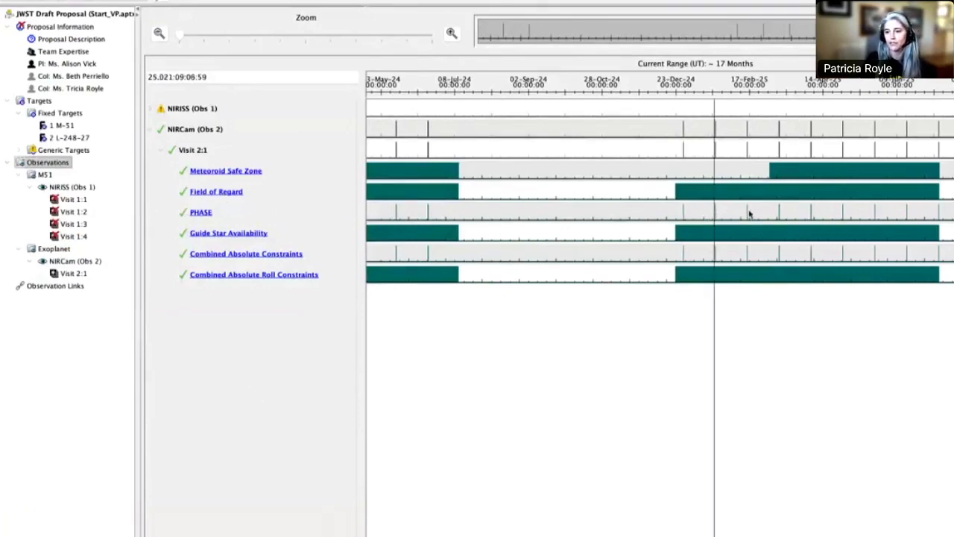
left_click(747, 215)
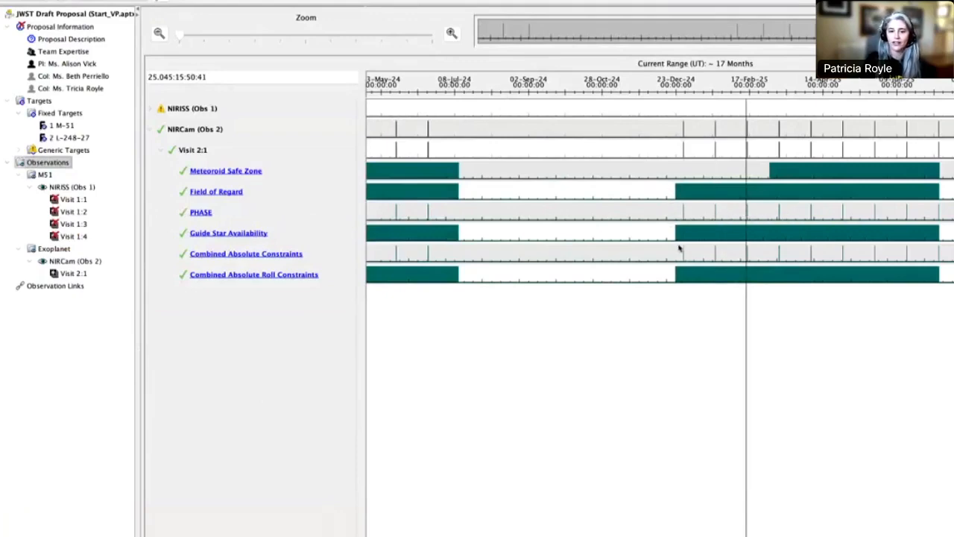
Read the documentation on Combined Absolute Constraints and roll constraints, and return to the Visit Planner.
mouse_move(684, 216)
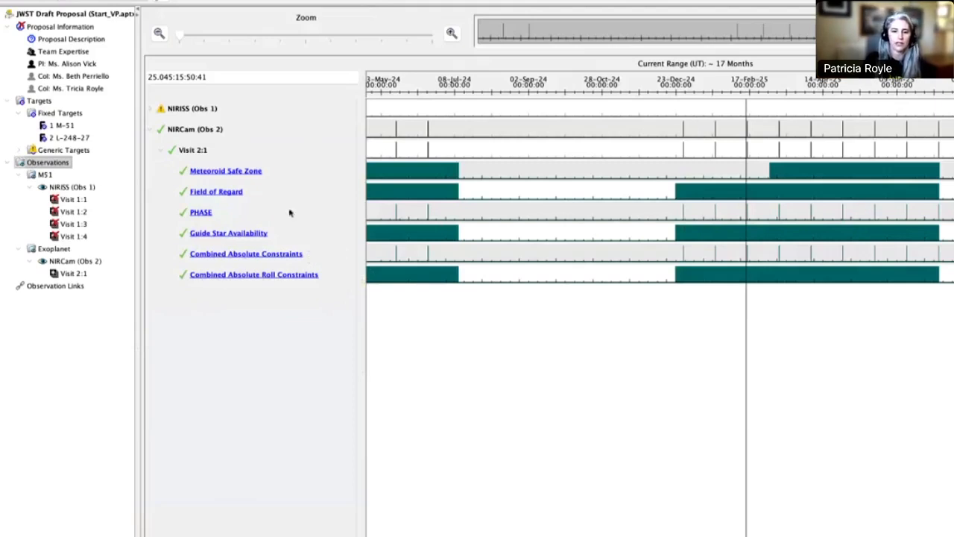
left_click(281, 253)
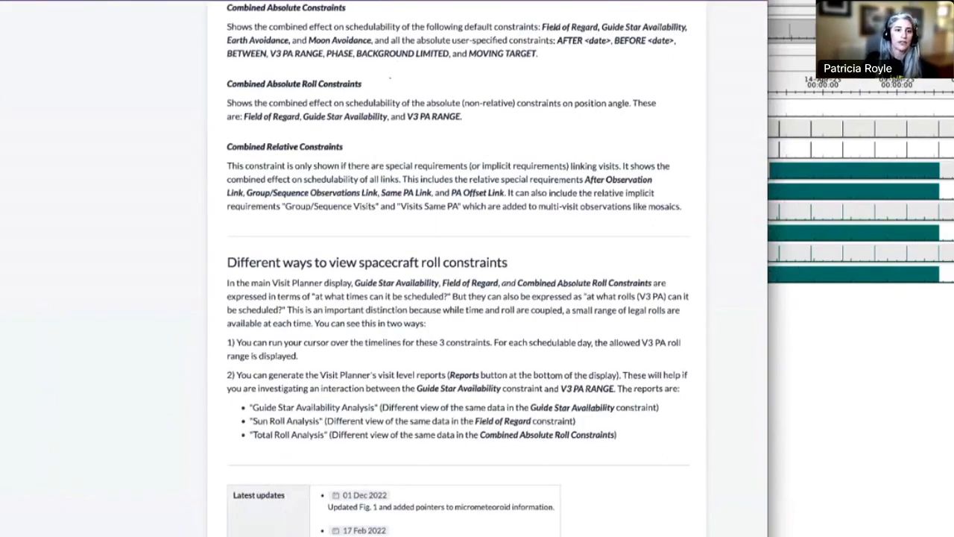
key("super+Tab")
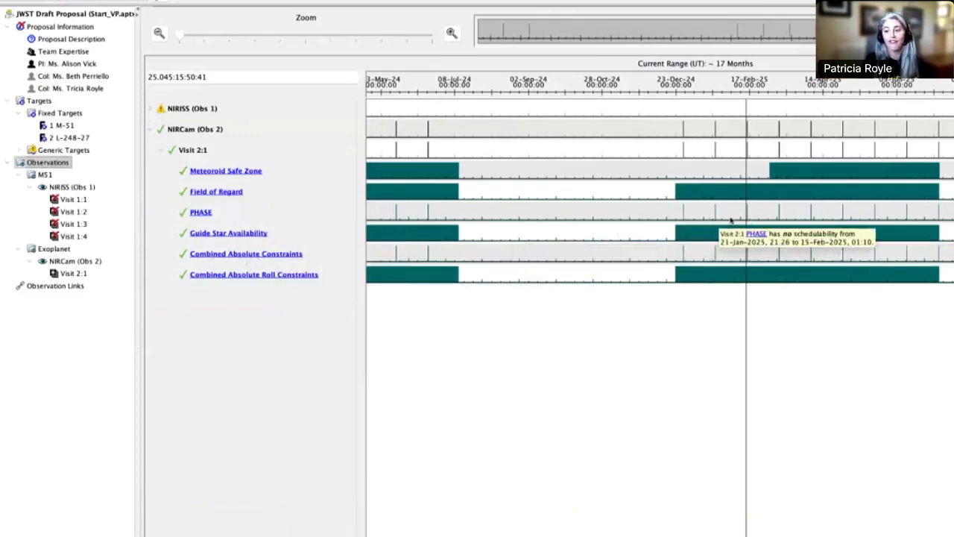
List the constraints of Visit 1:1 under NIRISS (Obs 1) and examine its GROUP Visits and Combined Absolute Constraints rows.
left_click(151, 109)
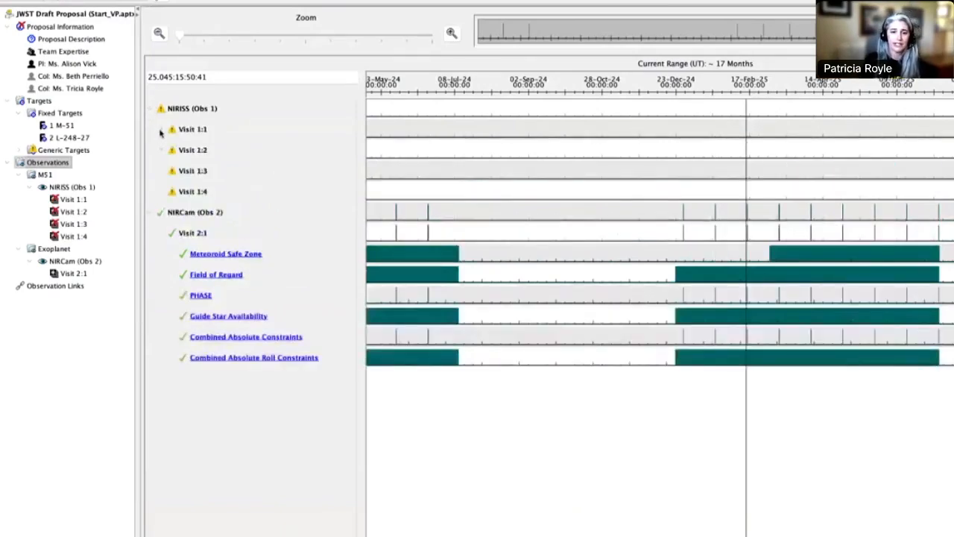
left_click(160, 130)
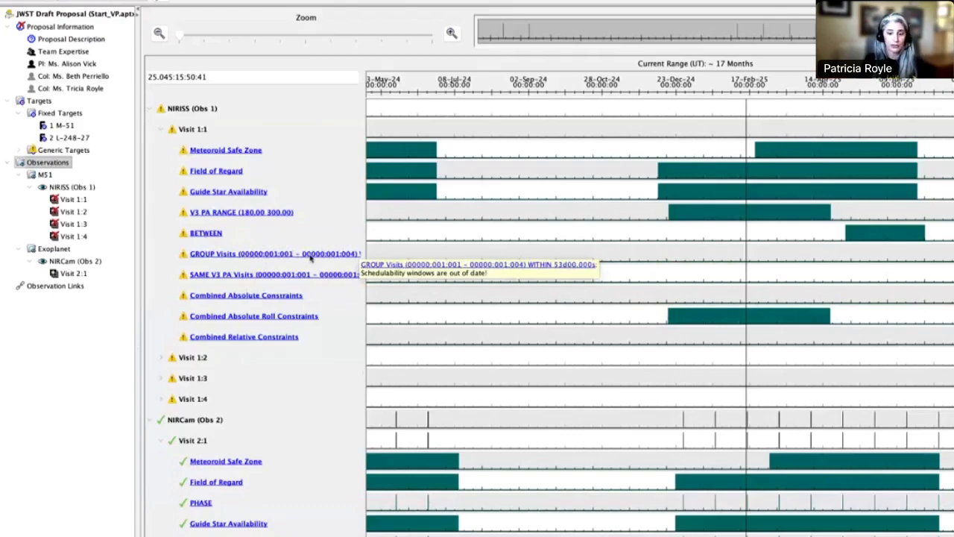
mouse_move(421, 255)
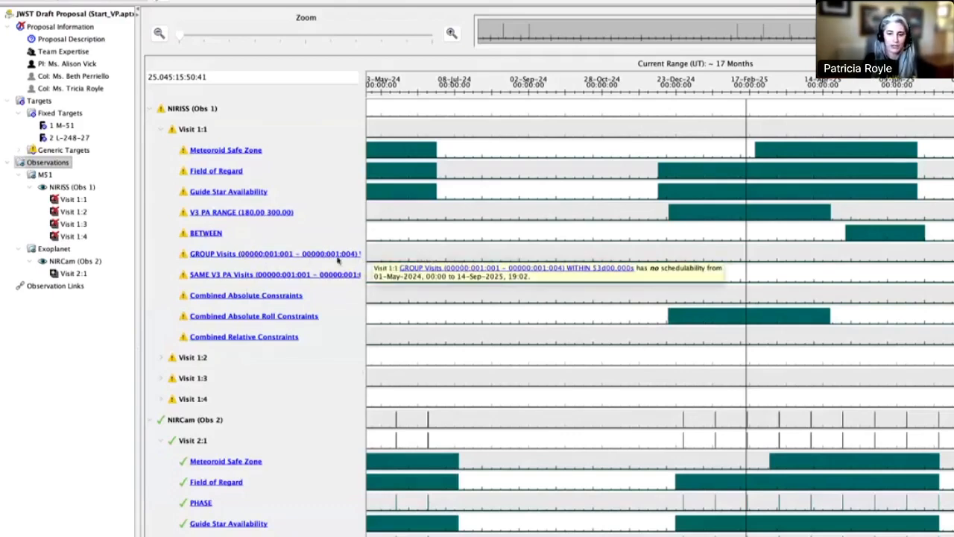
mouse_move(298, 295)
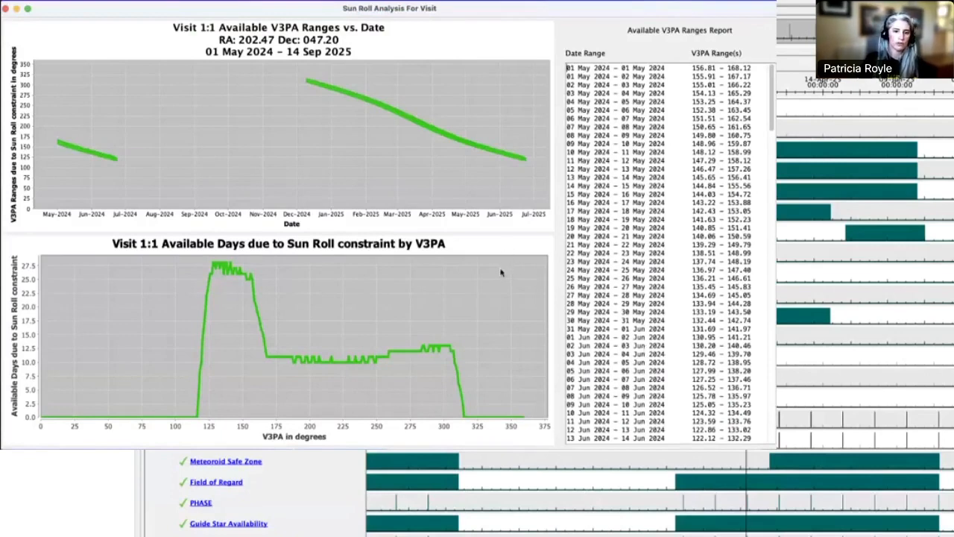
Review the available V3PA ranges by date in the Sun Roll Analysis report for Visit 1:1 and close the report.
scroll(657, 182, "down", 6)
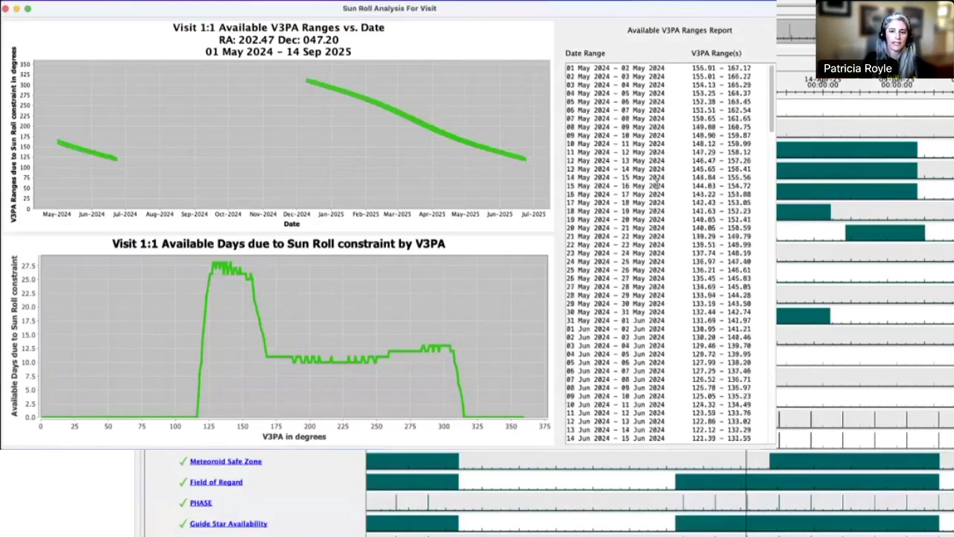
scroll(657, 183, "down", 3)
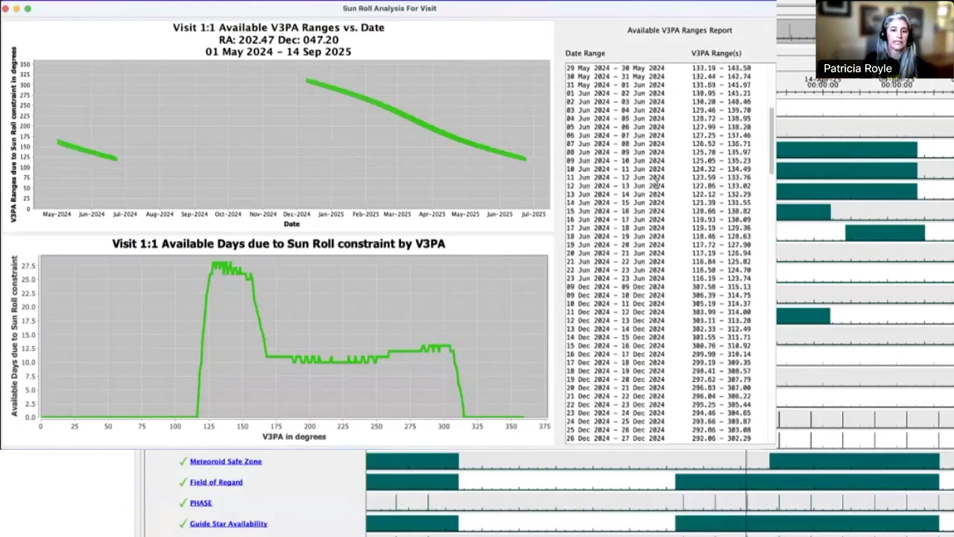
scroll(656, 183, "down", 9)
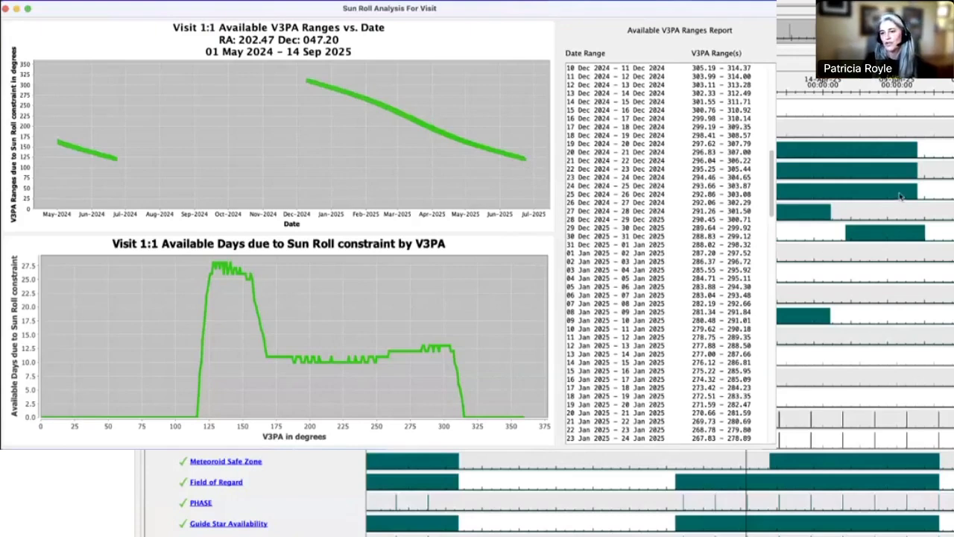
mouse_move(901, 169)
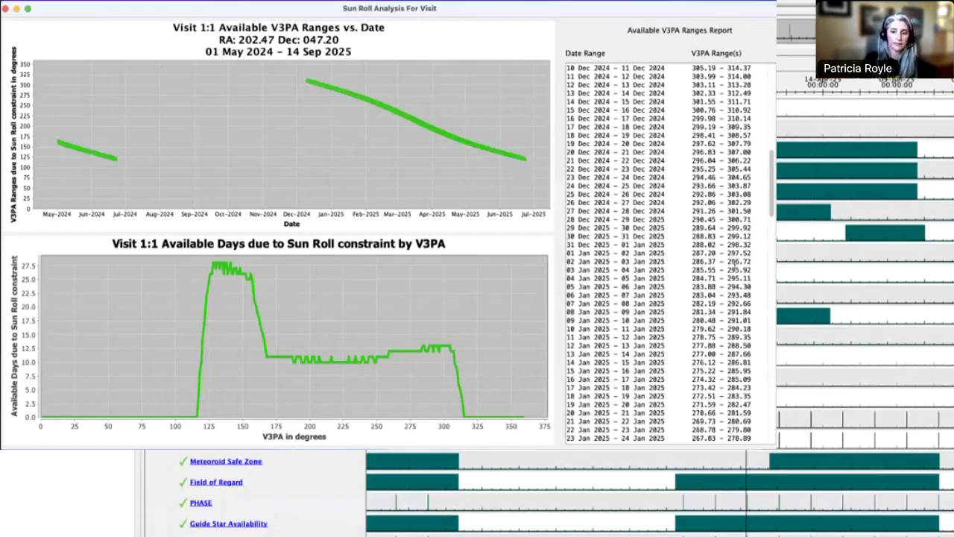
left_click(6, 9)
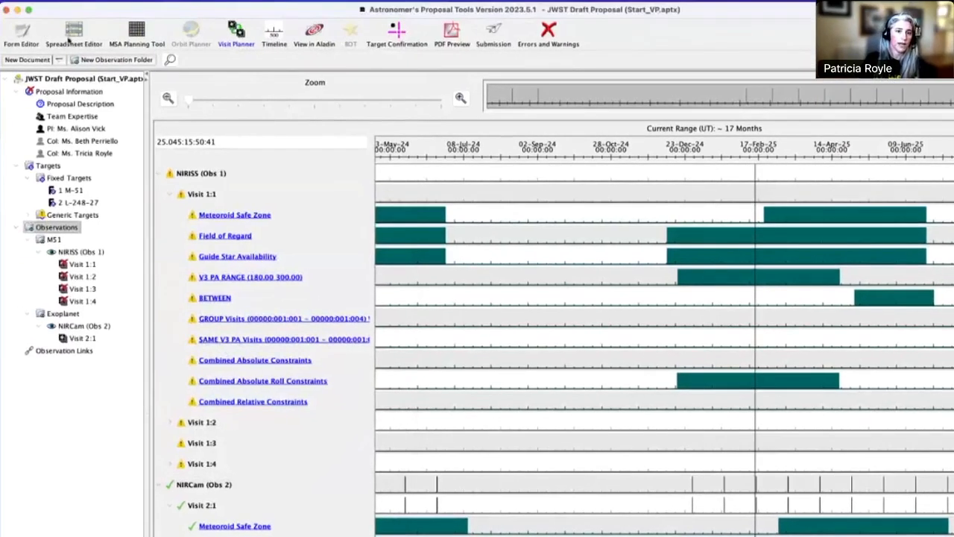
Change the PA range special requirement of NIRISS (Obs 1) to a V3PA range of 130 to 150 degrees.
left_click(15, 33)
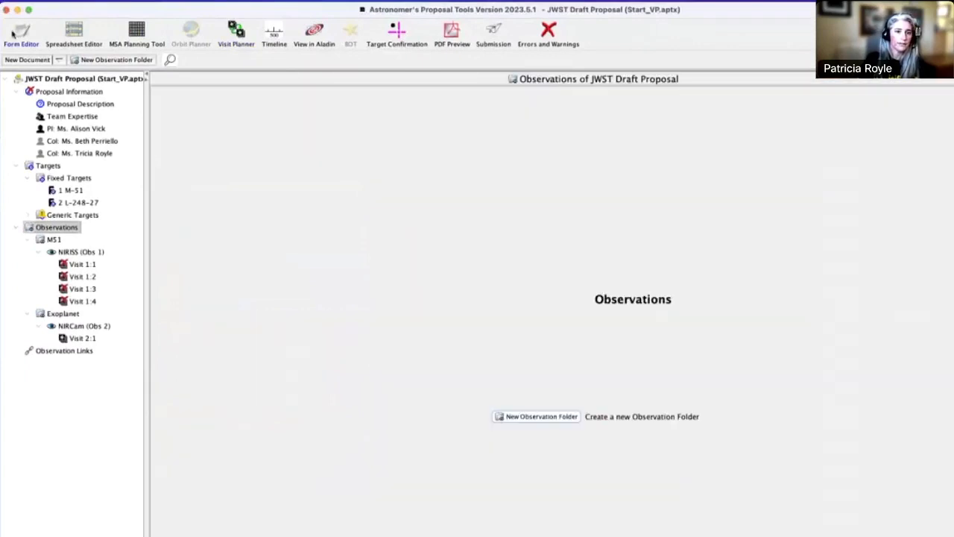
left_click(74, 253)
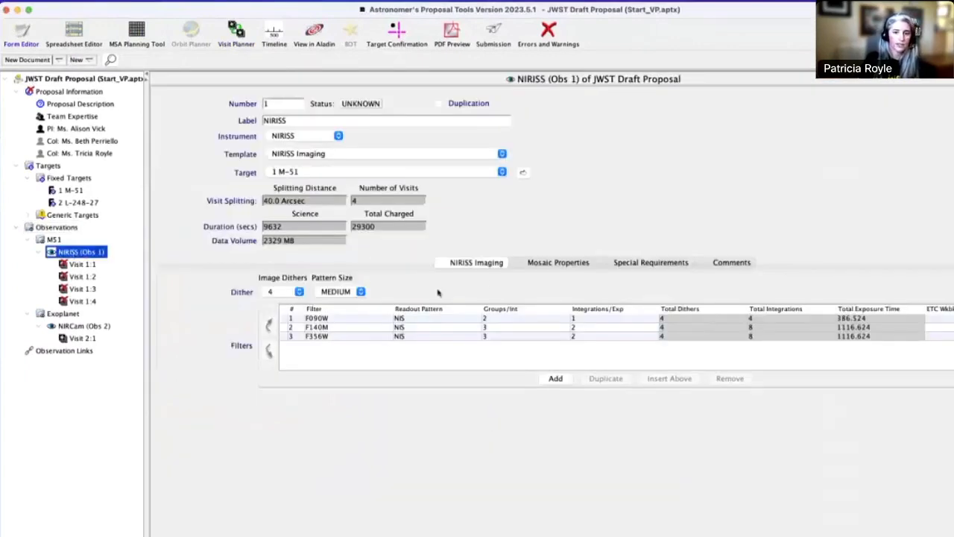
left_click(638, 265)
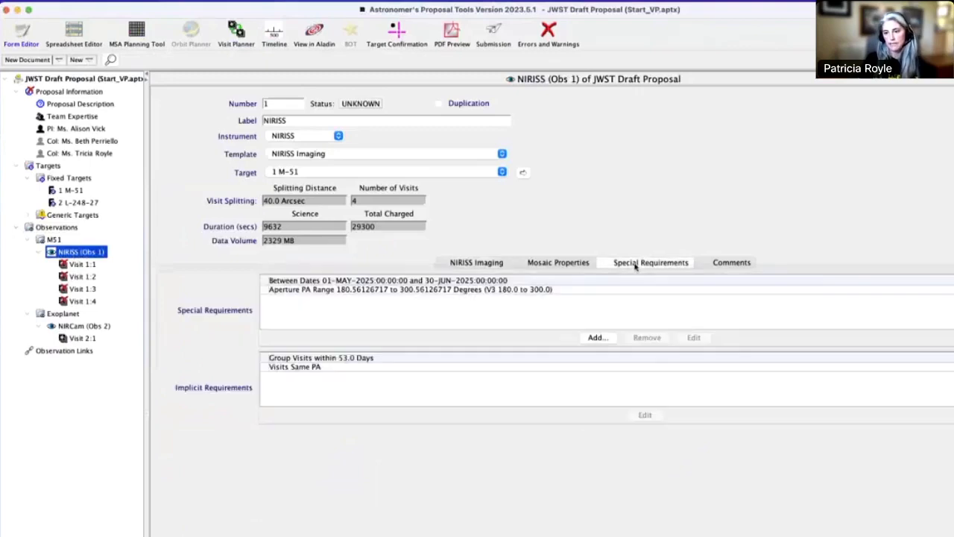
left_click(357, 291)
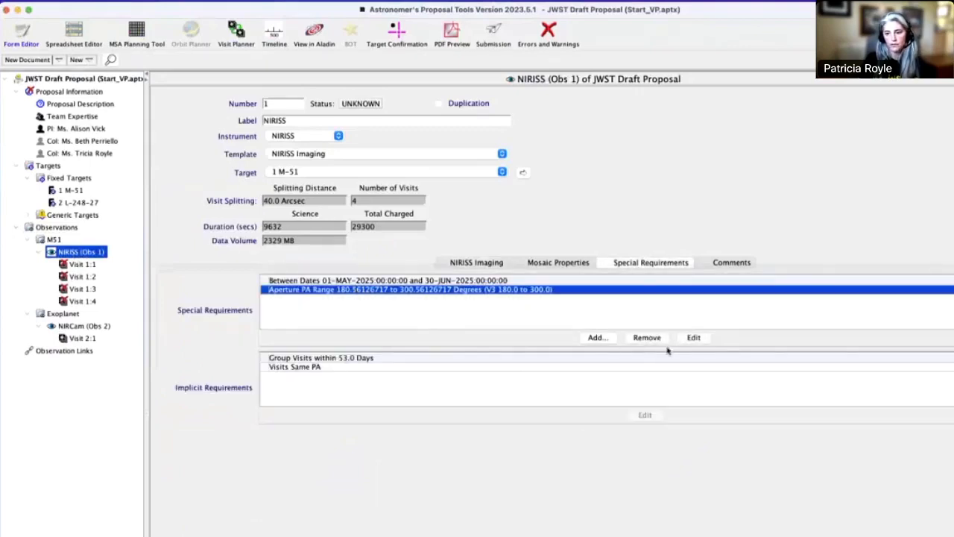
left_click(694, 339)
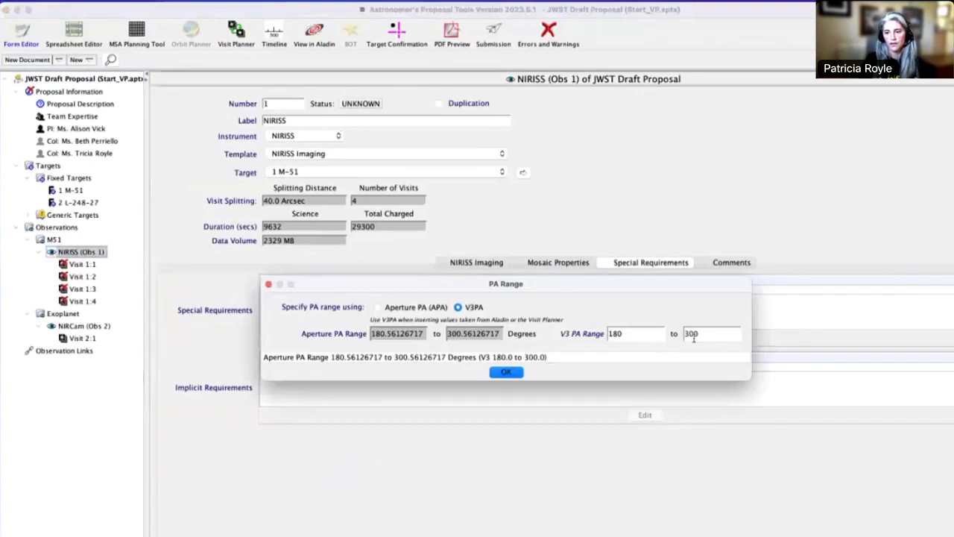
left_click(617, 333)
key("BackSpace")
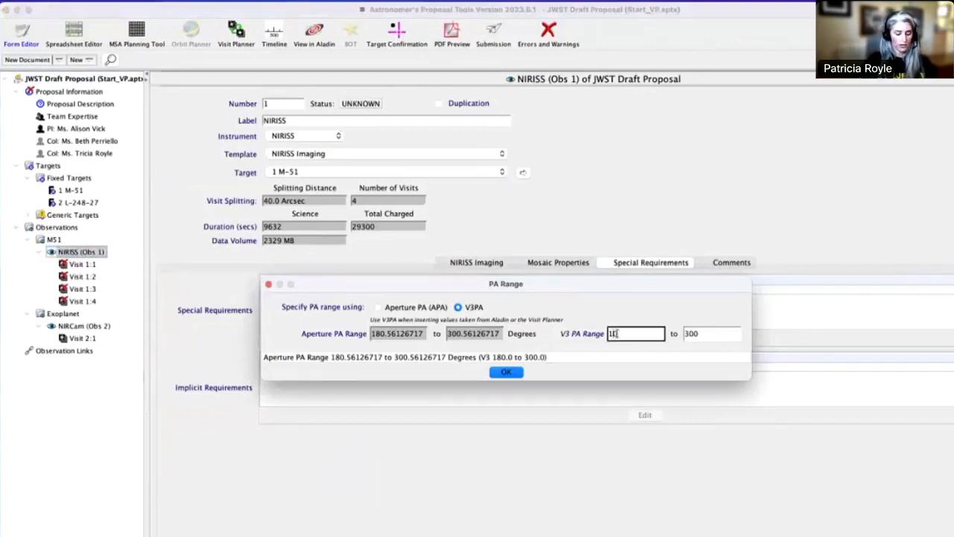
type("30")
left_click(692, 333)
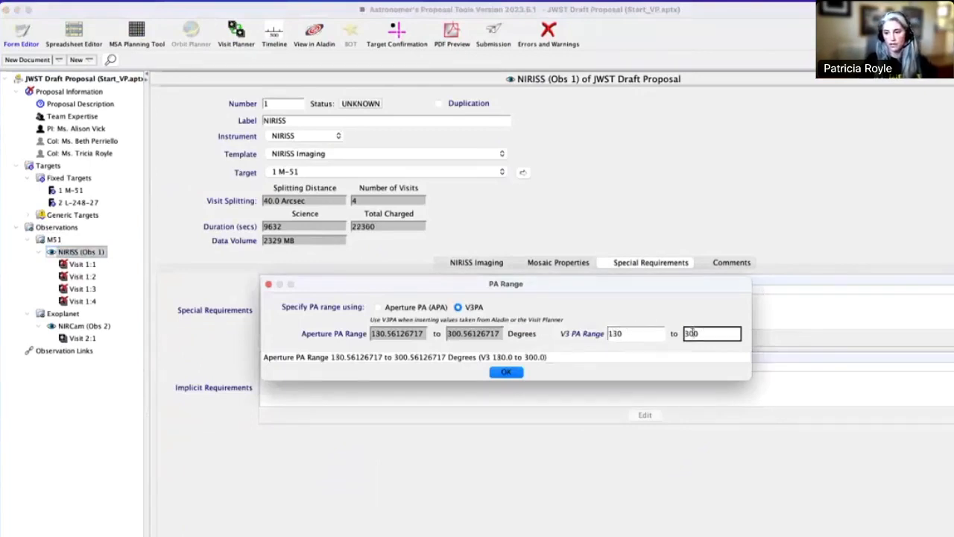
key("BackSpace")
type("150")
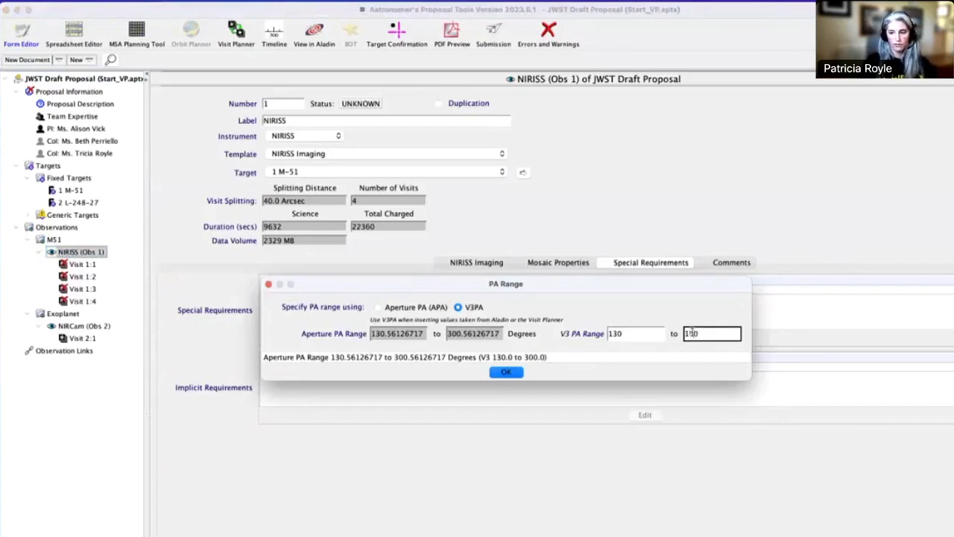
left_click(507, 372)
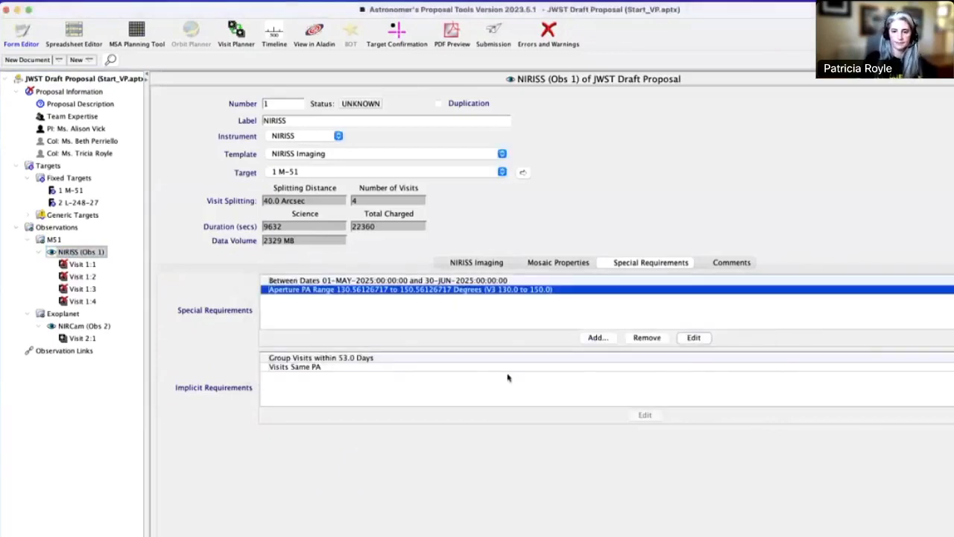
In the Visit Planner, set the start of the processing range for NIRISS (Obs 1) to 1 April 2025 (25.091).
left_click(235, 34)
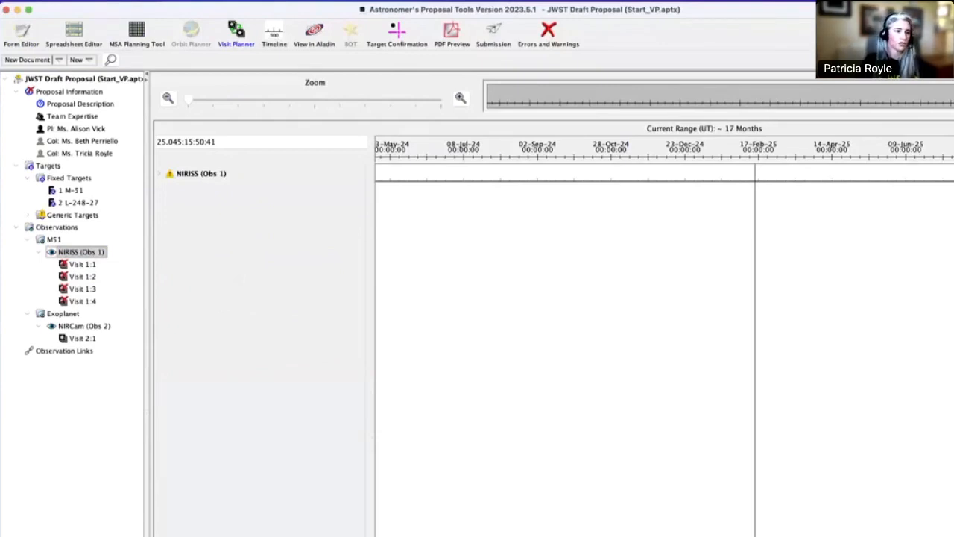
left_click(29, 92)
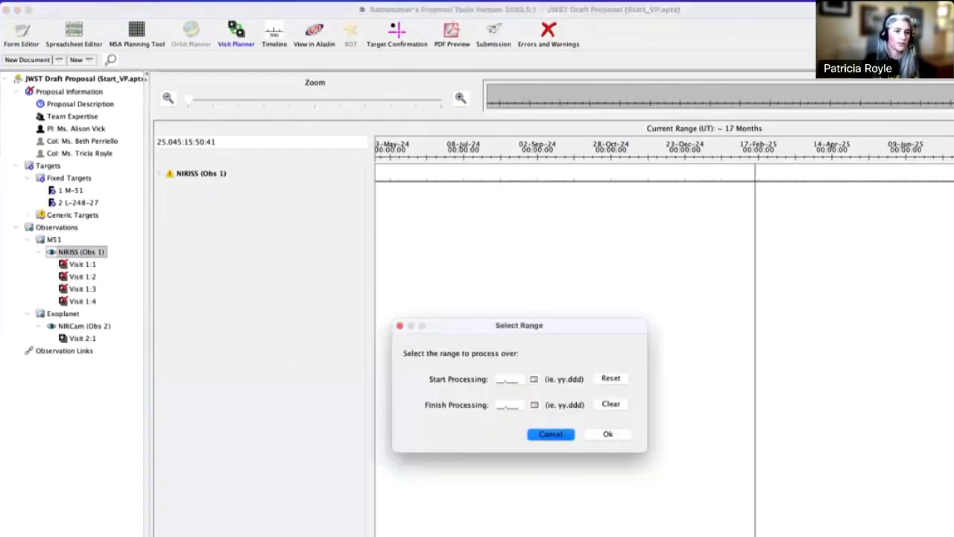
left_click(534, 380)
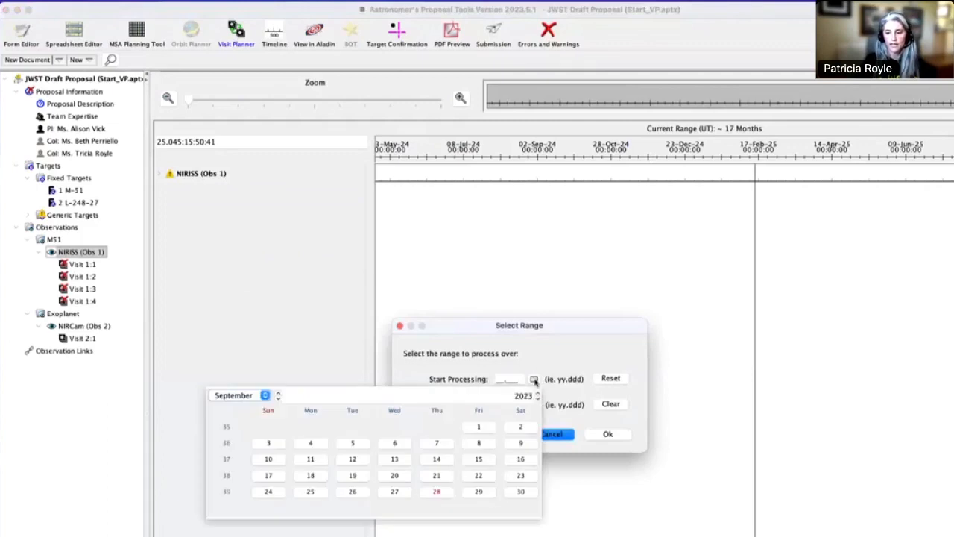
left_click(537, 392)
left_click(537, 392)
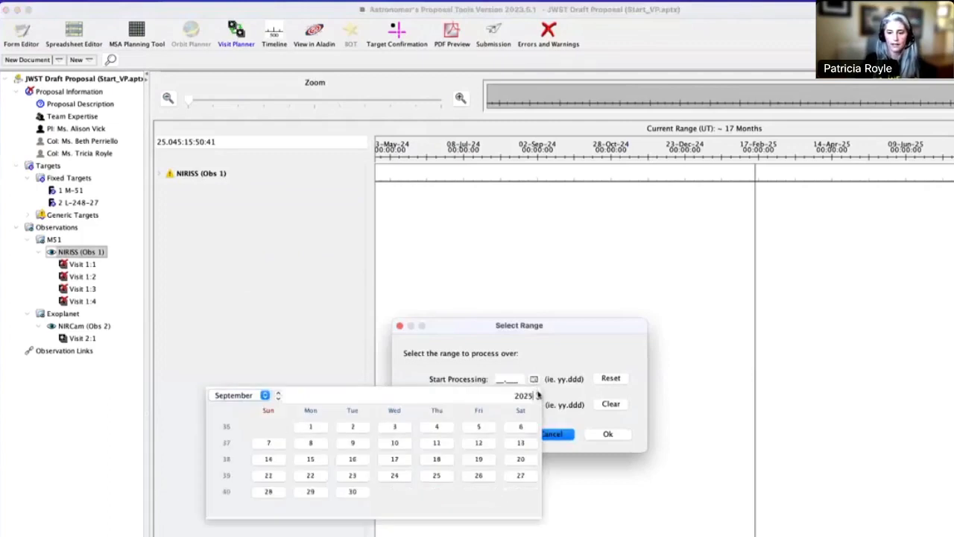
left_click(239, 396)
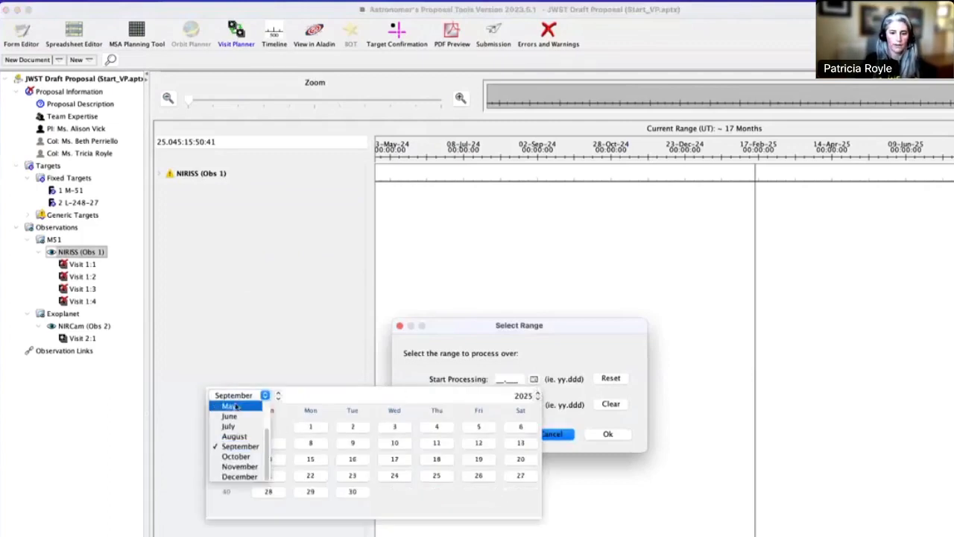
scroll(249, 423, "up", 2)
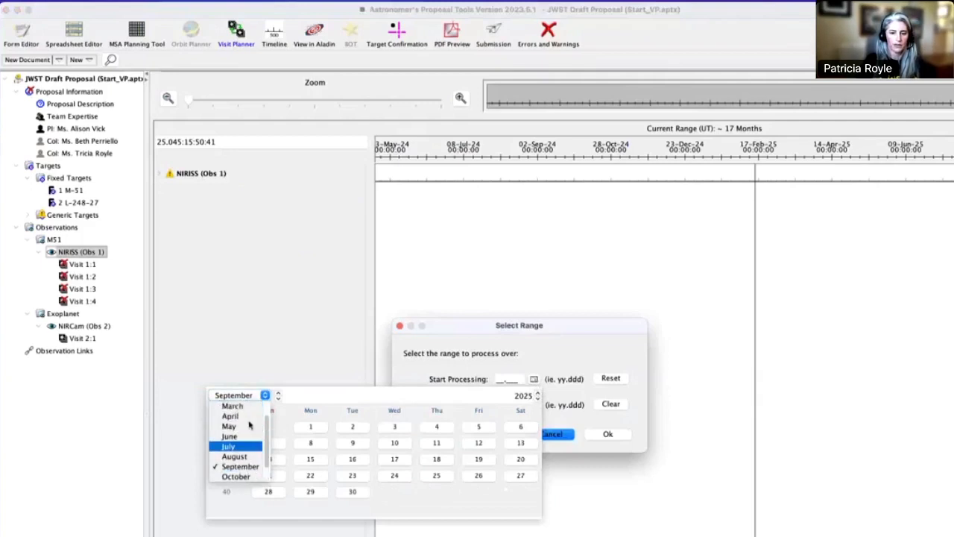
left_click(237, 417)
left_click(352, 426)
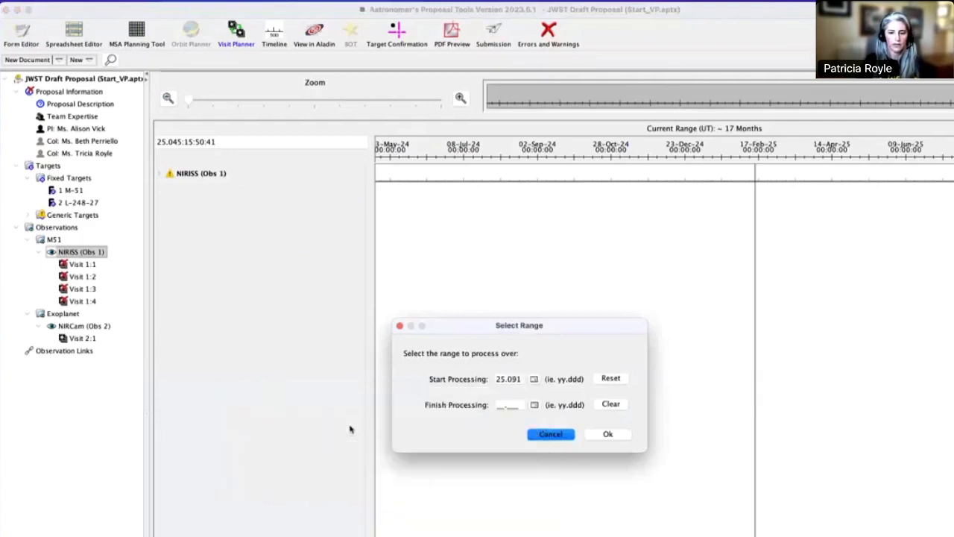
Set the end of the processing range to 31 July 2025 (25.212) and apply the range.
left_click(534, 406)
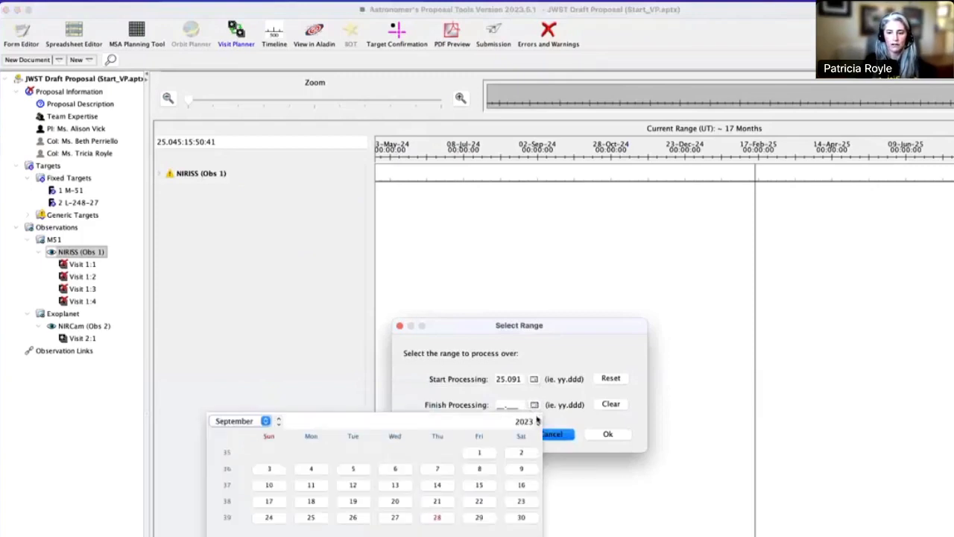
left_click(538, 418)
left_click(236, 421)
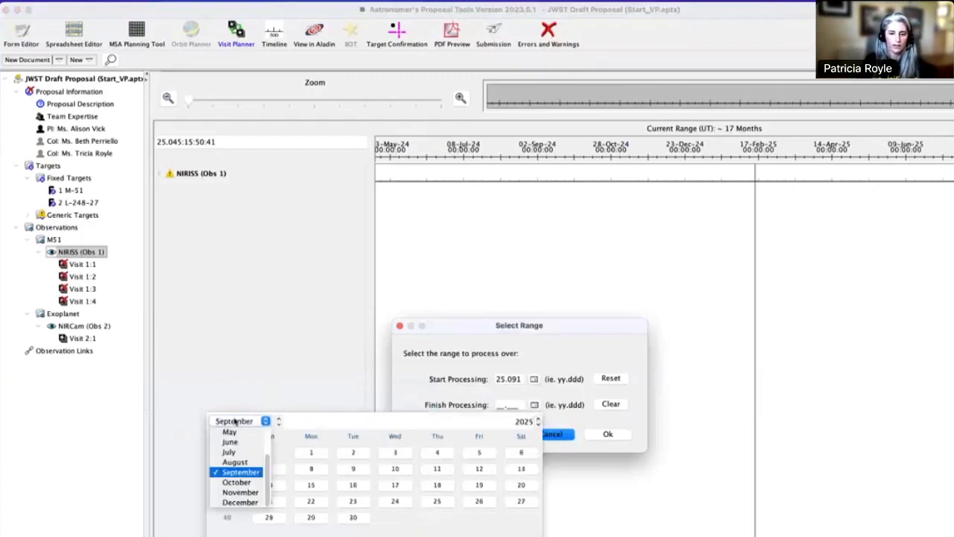
left_click(228, 452)
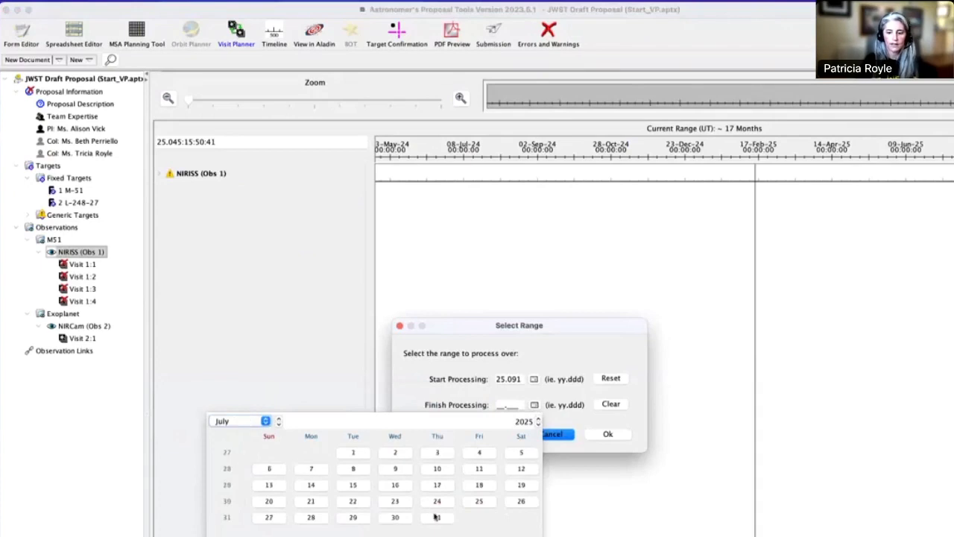
left_click(437, 517)
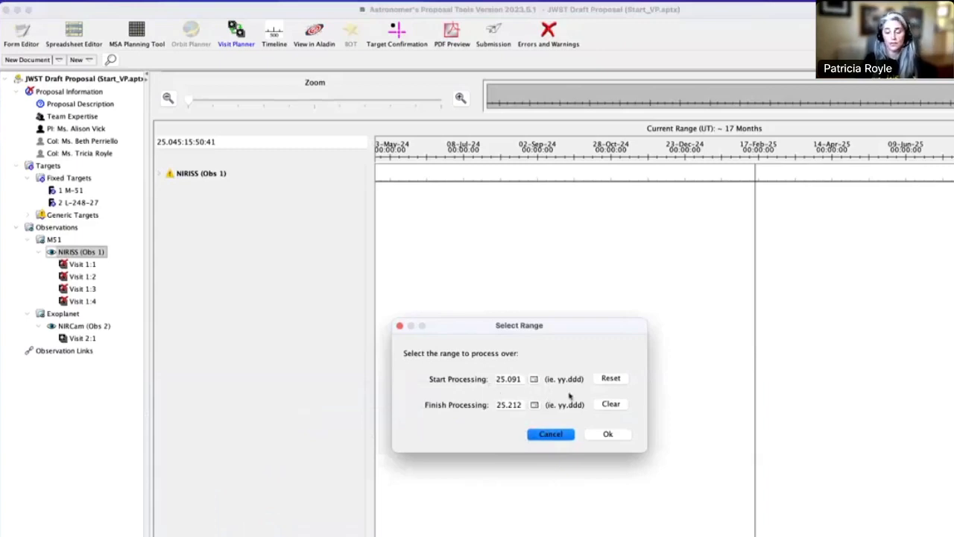
left_click(607, 434)
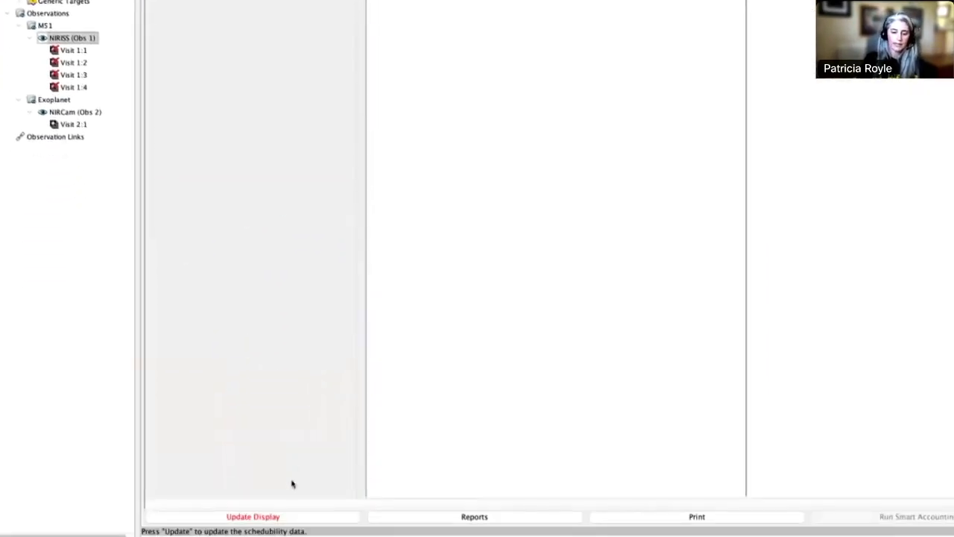
Update the schedulability of NIRISS (Obs 1) and examine the constraint windows of Visit 1:1.
left_click(290, 519)
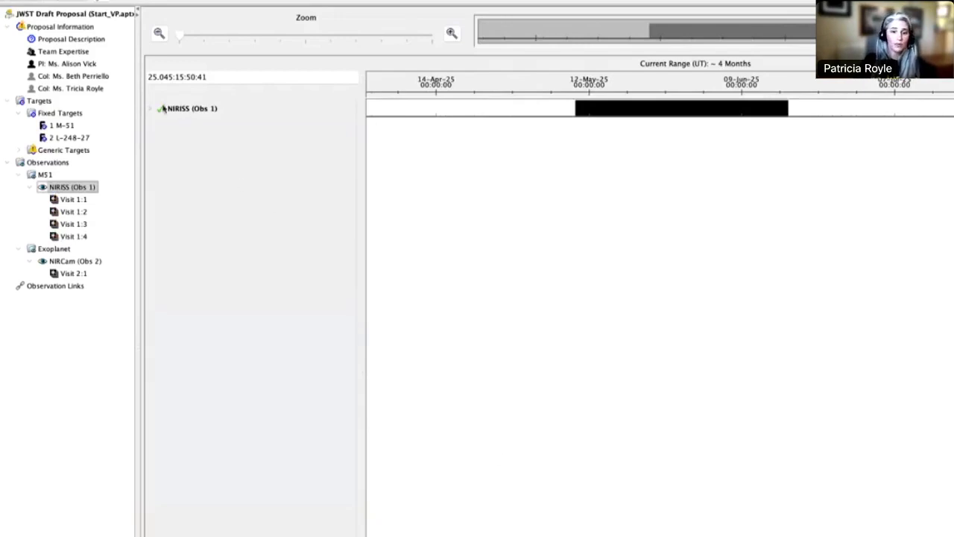
left_click(152, 110)
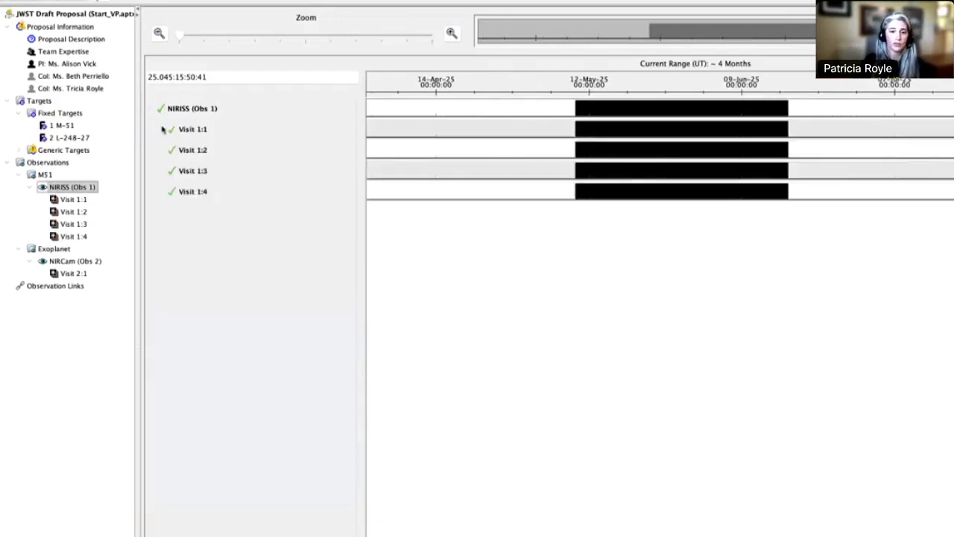
left_click(162, 129)
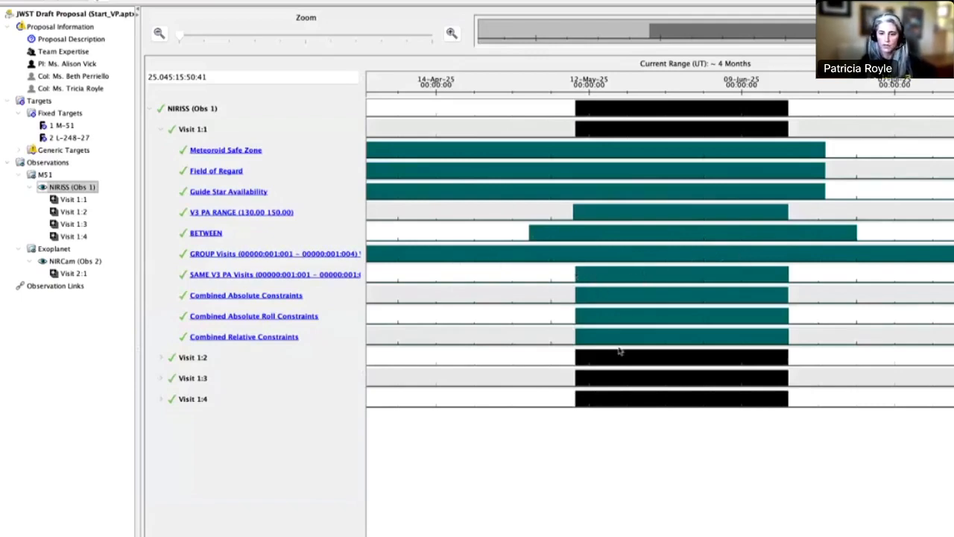
mouse_move(618, 340)
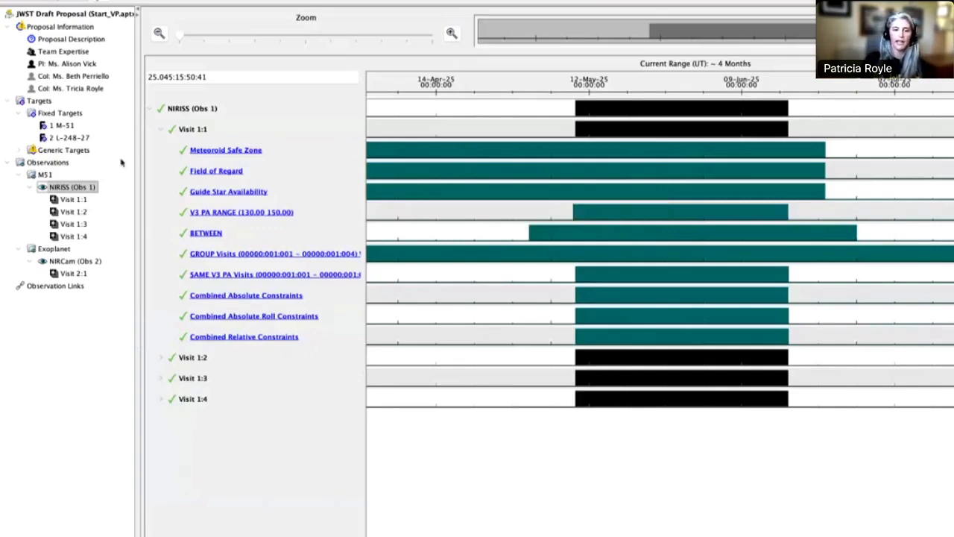
Show all observations in the planner and review the diagnostics for Proposal Information and the 3 Supernova target.
left_click(64, 163)
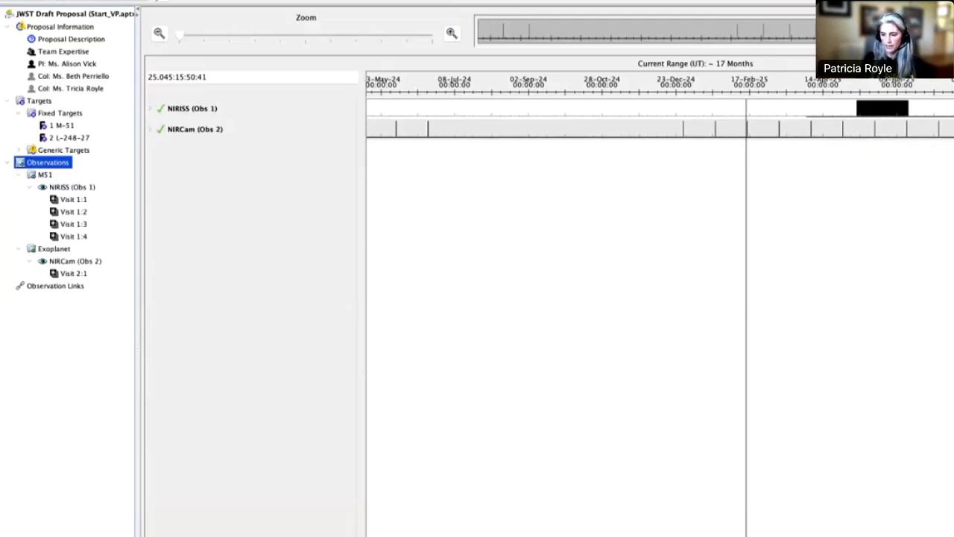
left_click(656, 534)
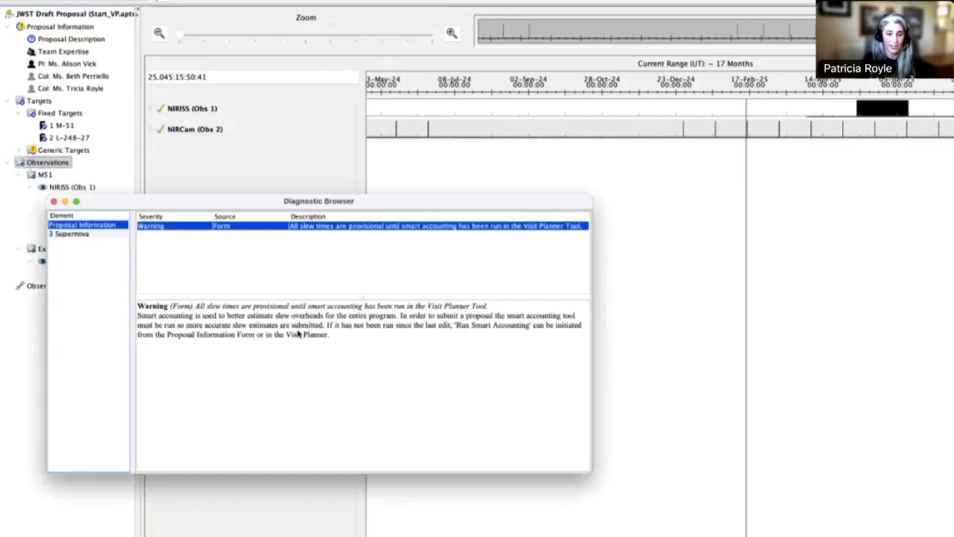
left_click(84, 234)
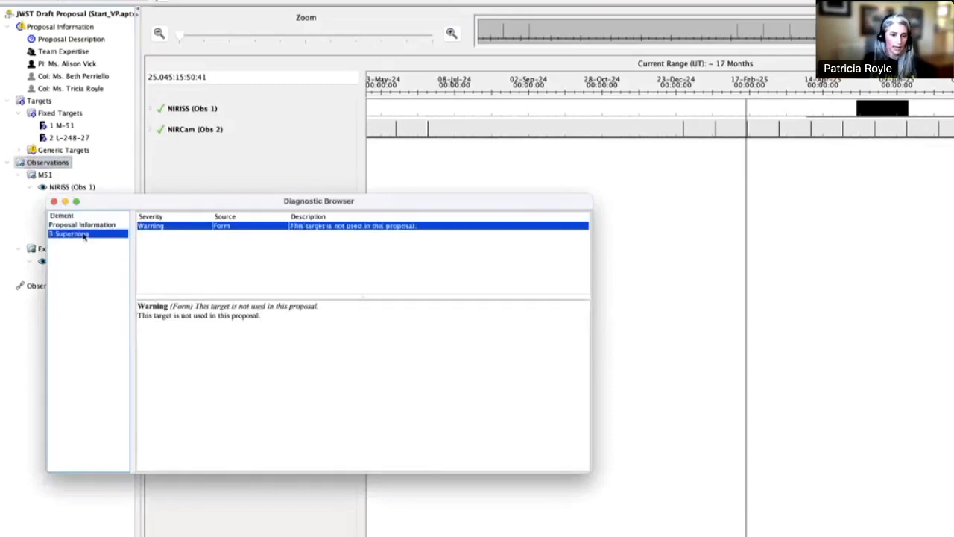
left_click(54, 202)
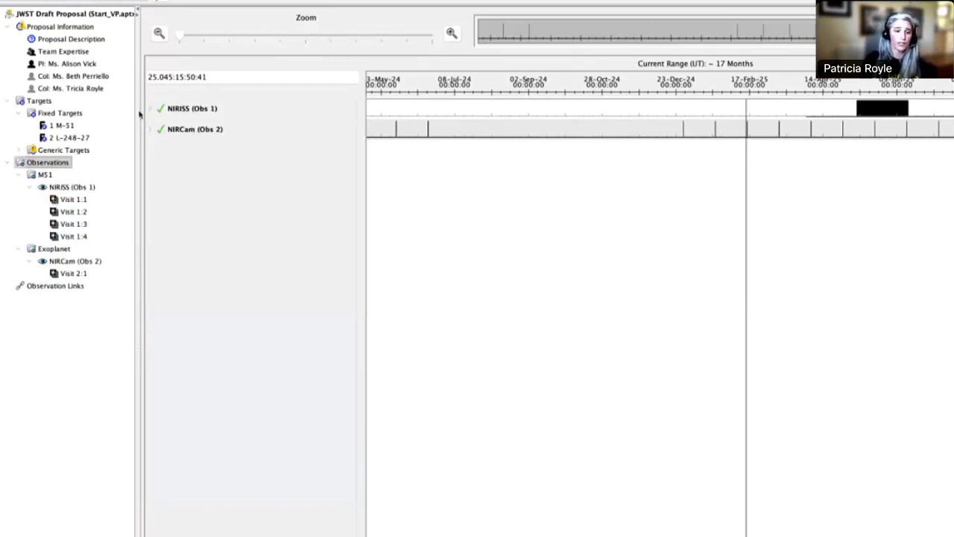
Run Smart Accounting for the whole proposal from the Proposal Information form.
left_click(76, 29)
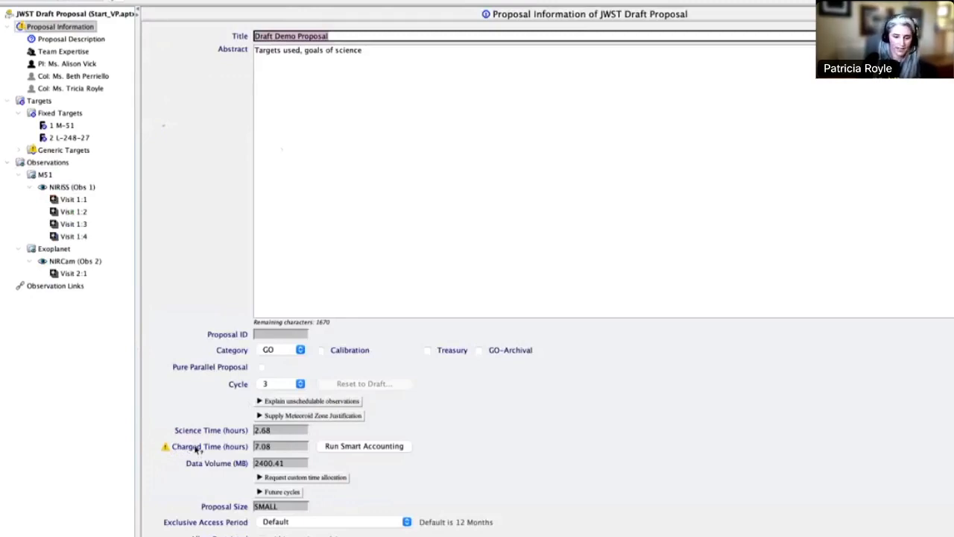
mouse_move(197, 448)
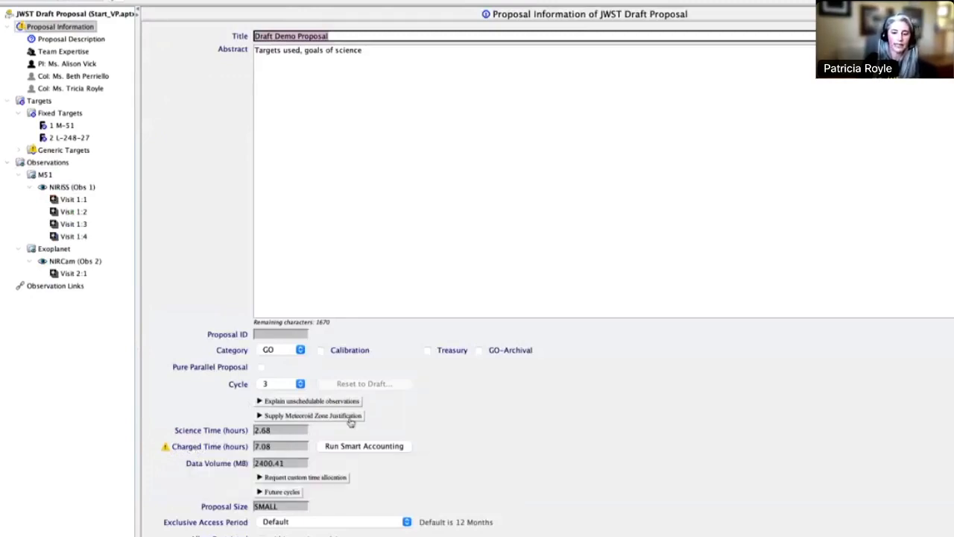
left_click(379, 446)
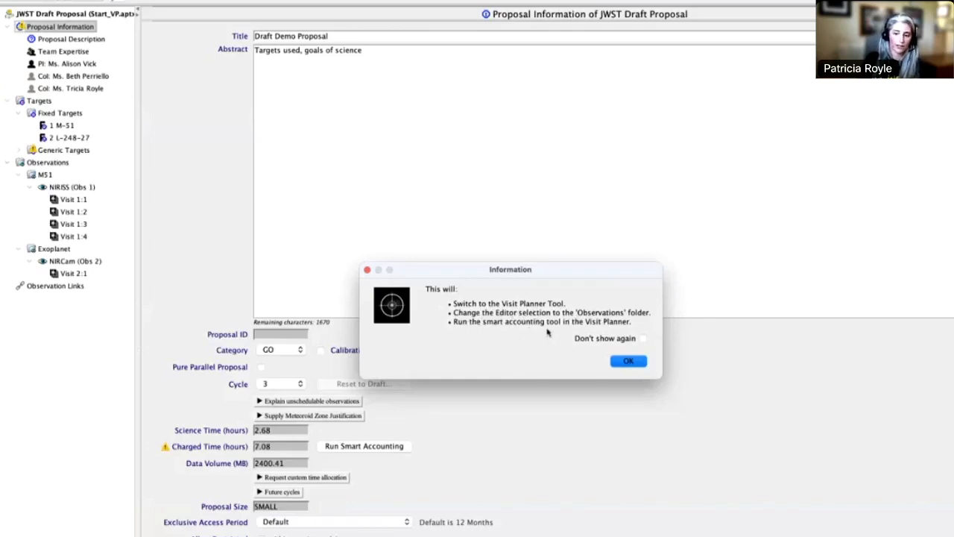
left_click(627, 362)
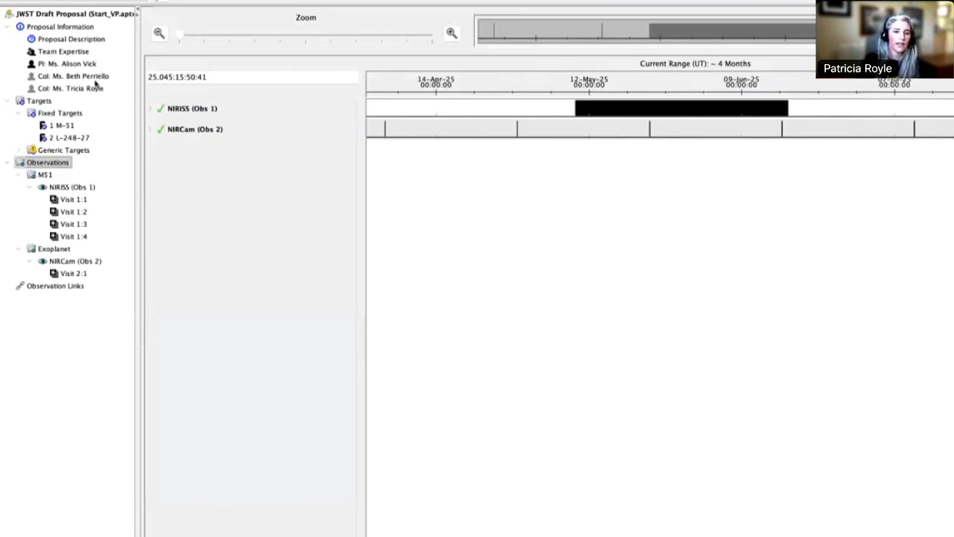
Return to the Proposal Information form to review the charged time, and list the proposal's generic targets.
left_click(60, 27)
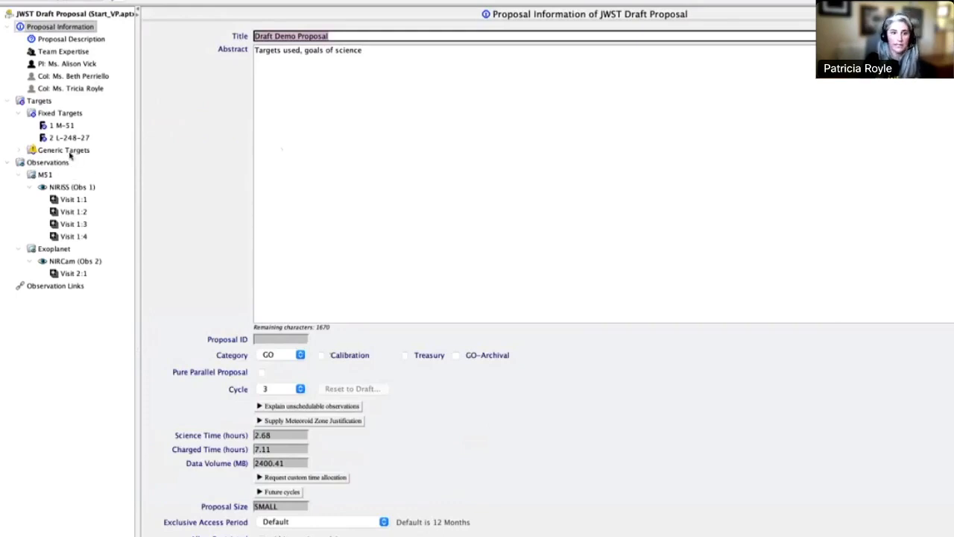
left_click(16, 152)
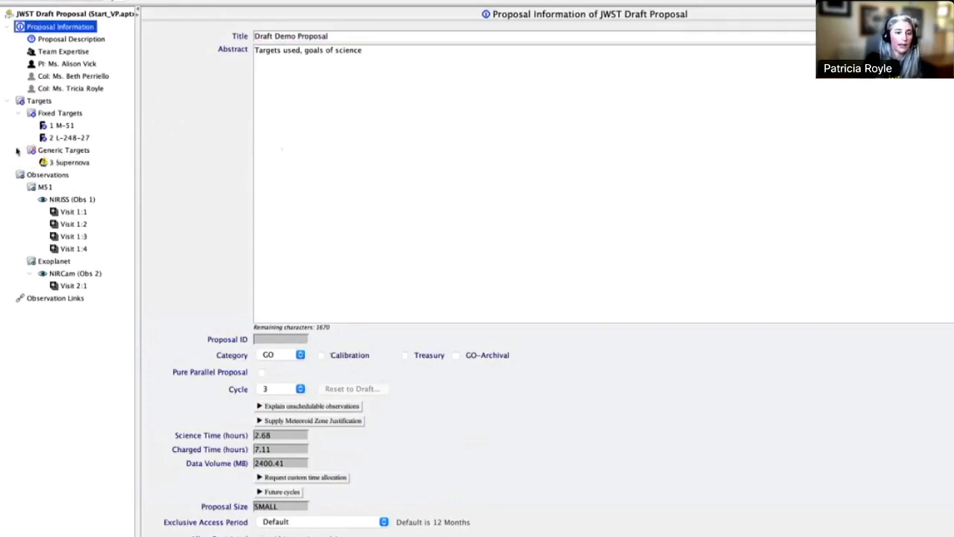
Delete the generic target 3 Supernova and check the proposal's diagnostic report and submission page.
left_click(56, 163)
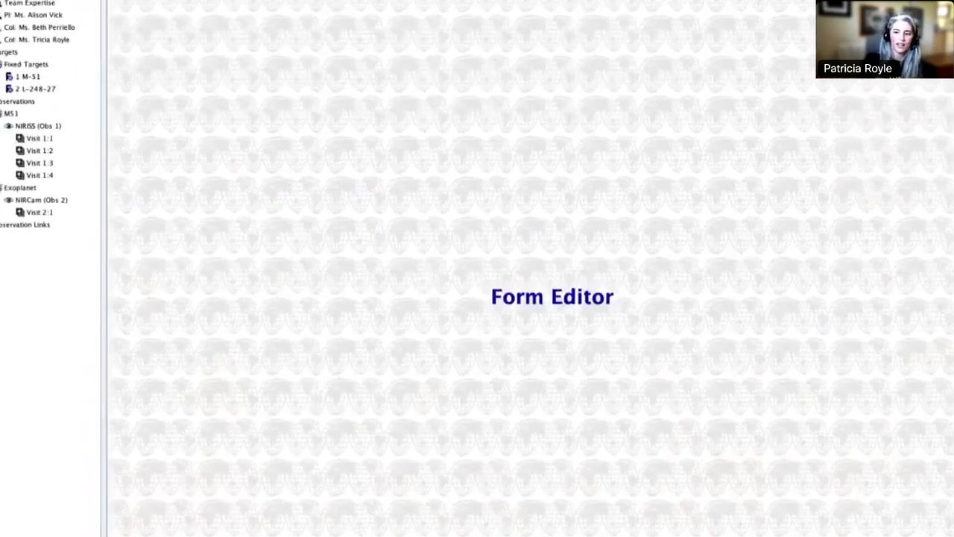
left_click(557, 32)
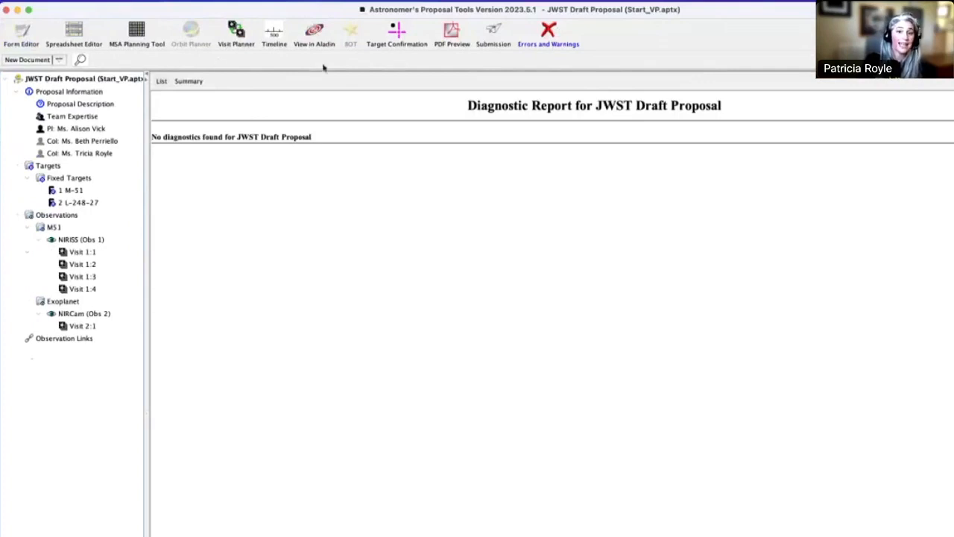
left_click(493, 39)
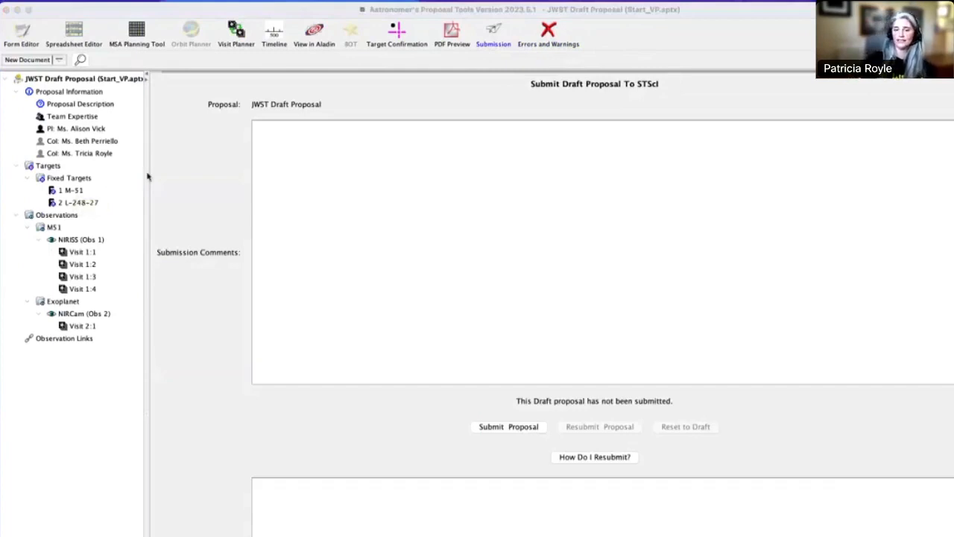
Open the Aladin controls for the proposal and review the tutorial list on the JWST APT Video Tutorials web page.
left_click(314, 41)
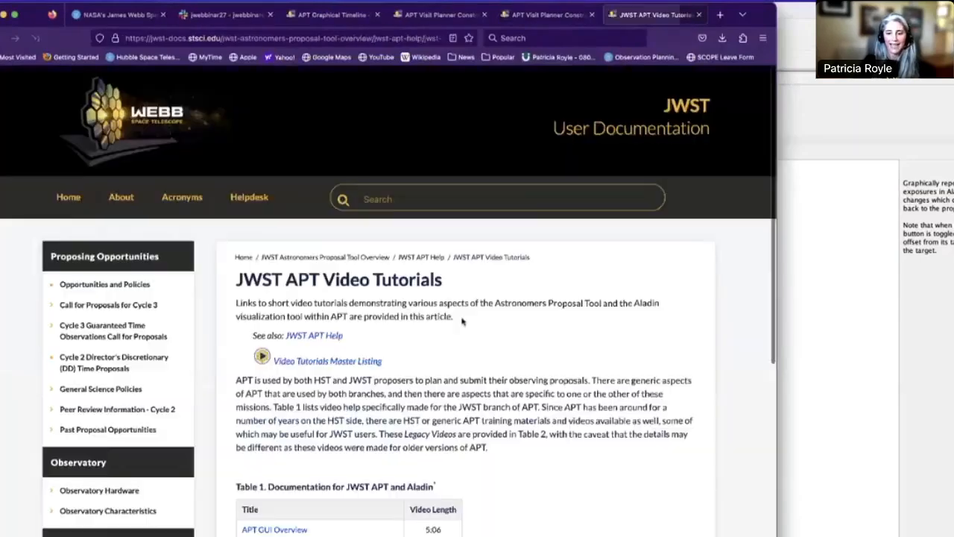
scroll(461, 321, "down", 3)
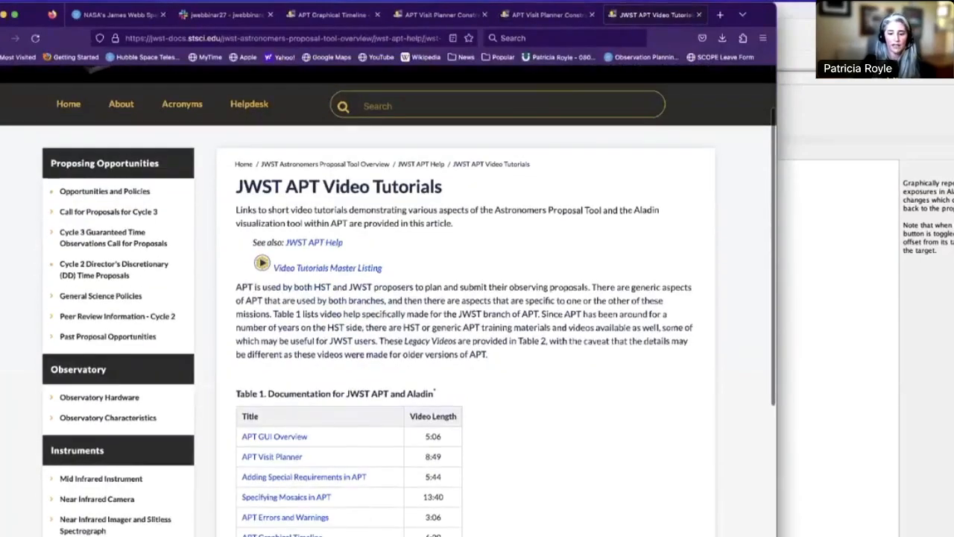
scroll(308, 506, "down", 3)
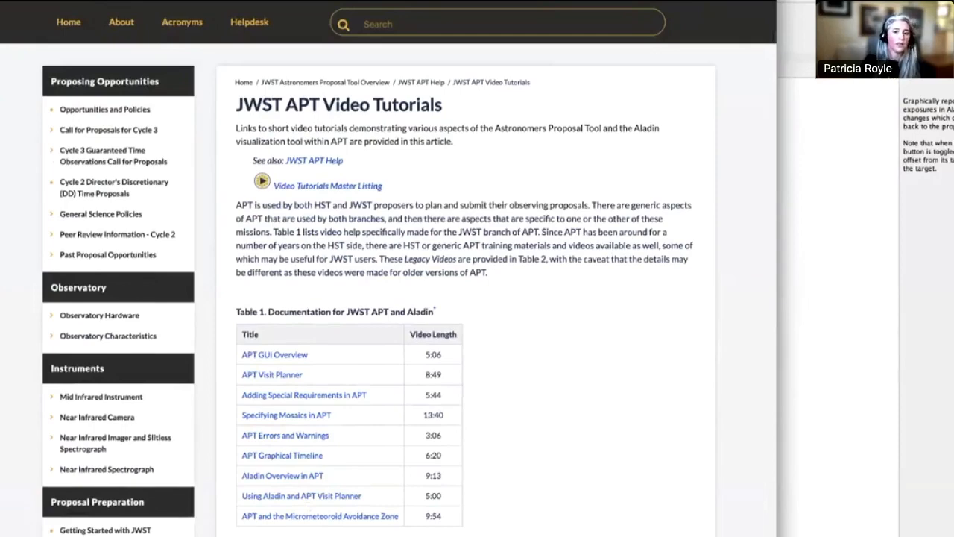
key("super+Tab")
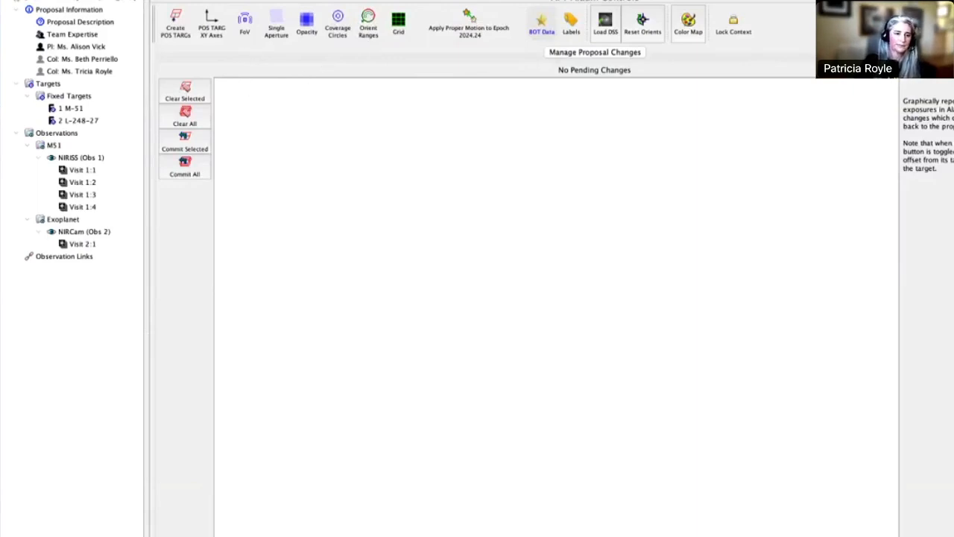
Display the M51 observations in Aladin over the DSS sky image with their orient ranges shown.
left_click(58, 147)
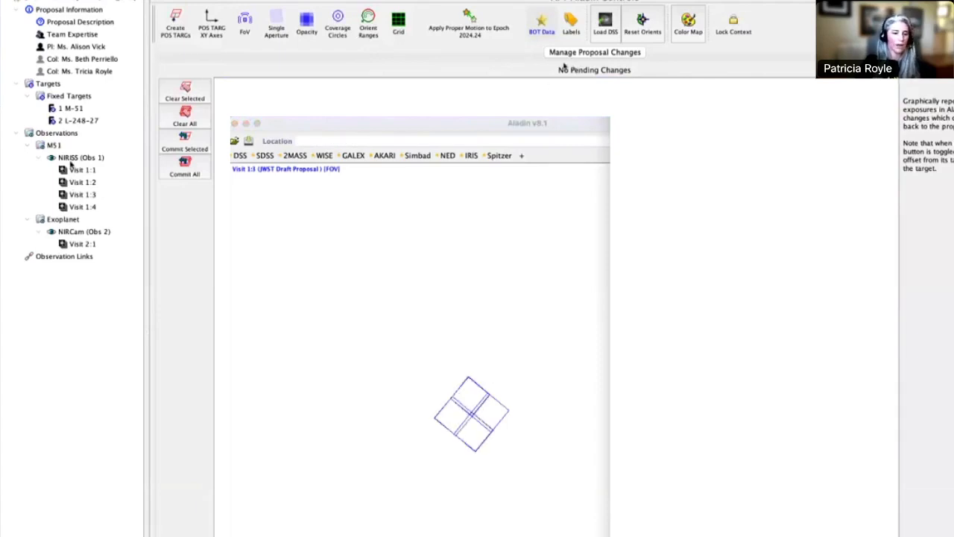
left_click(602, 29)
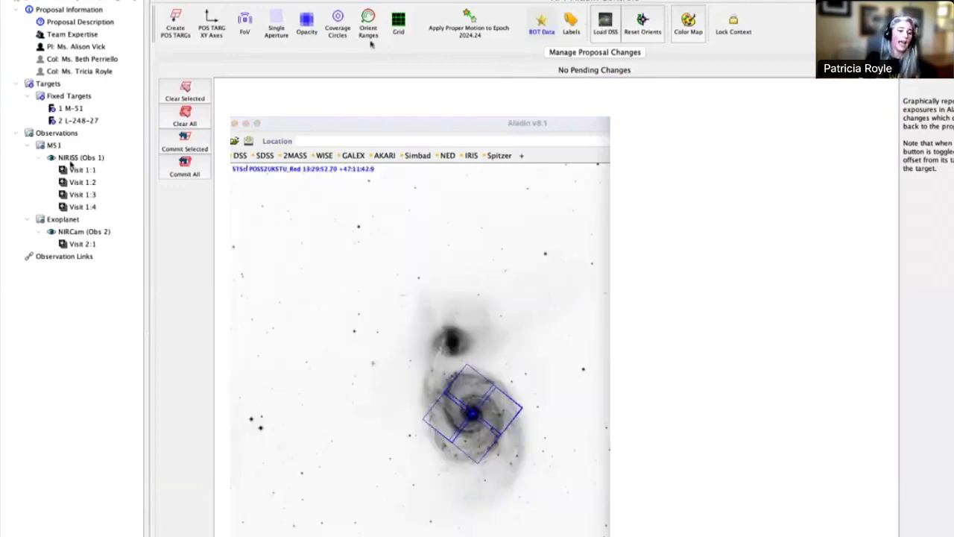
left_click(561, 123)
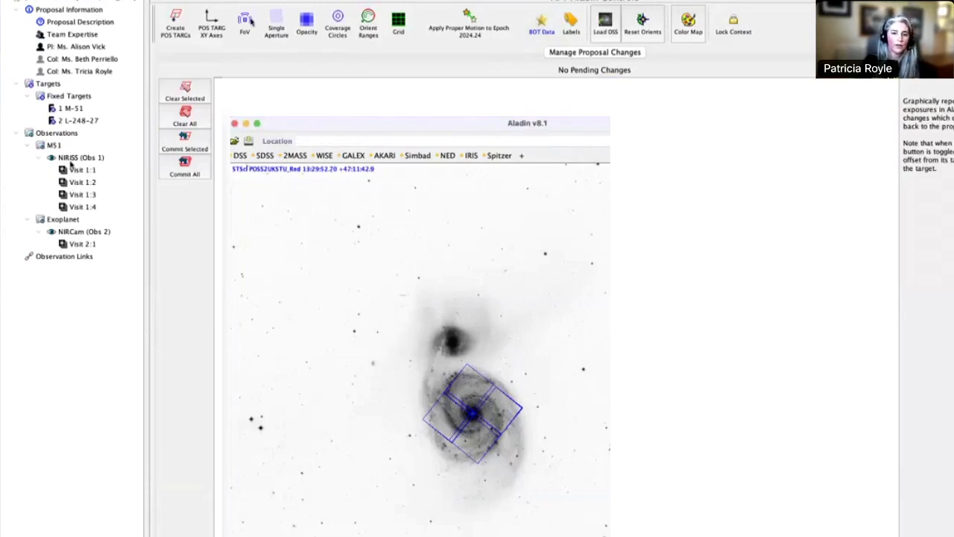
left_click(368, 21)
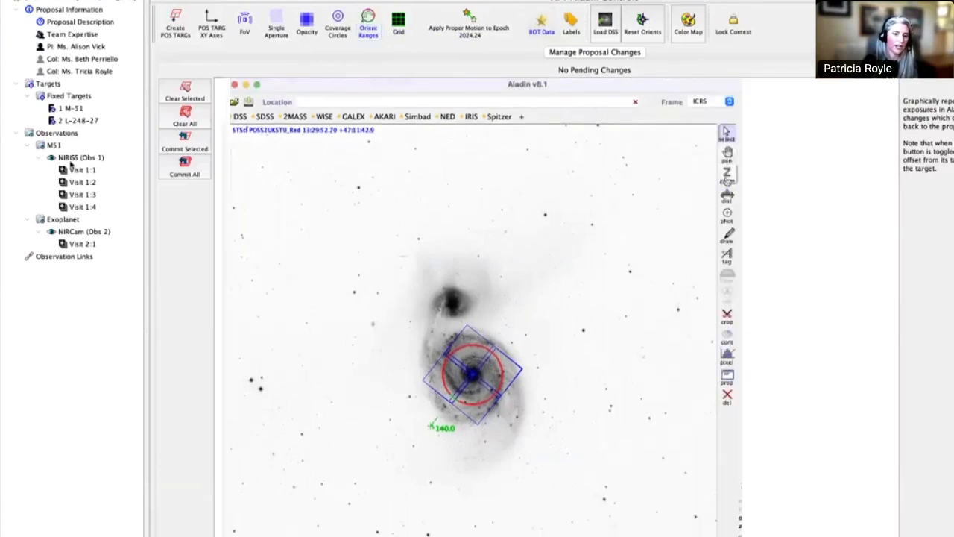
Examine the M51 mosaic and its allowed orient range up close, and try to rotate its orientation.
left_click(727, 176)
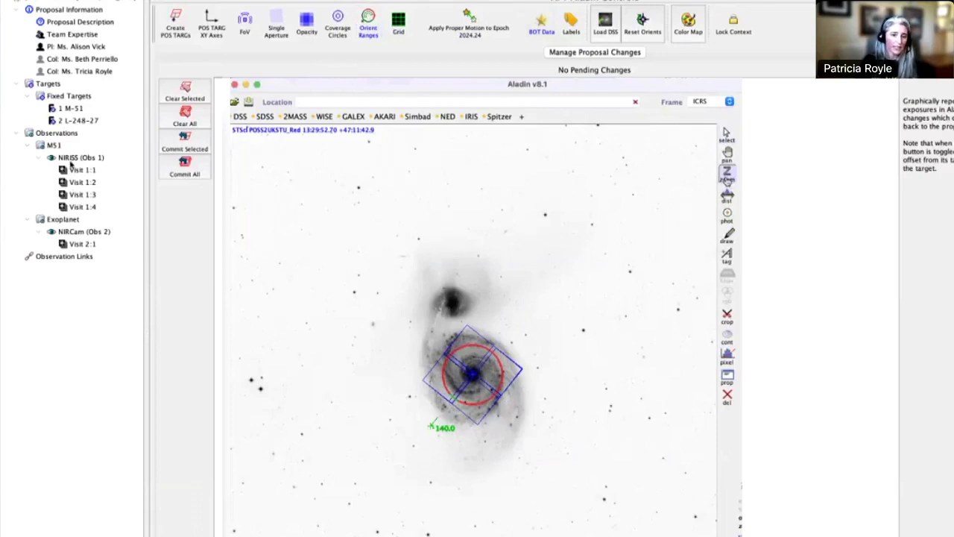
left_click(471, 363)
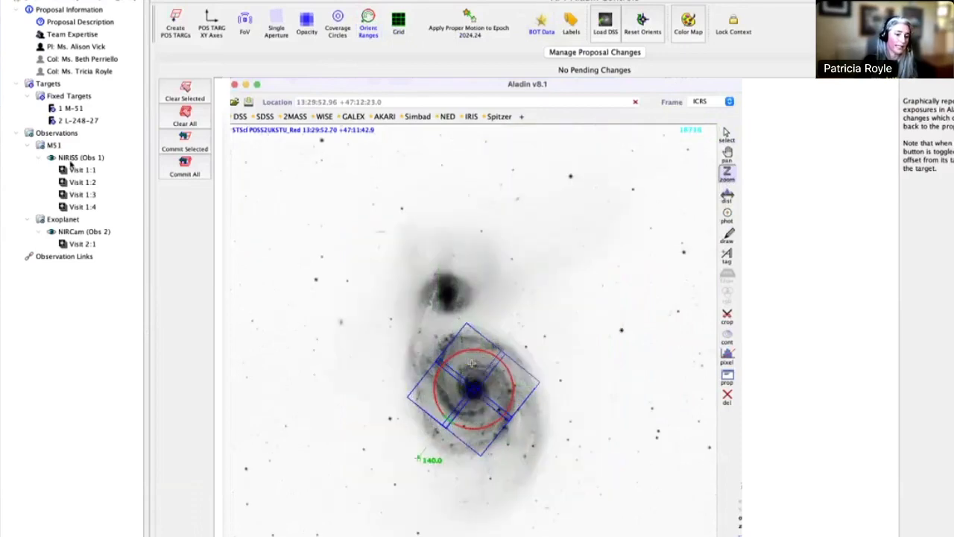
left_click(471, 377)
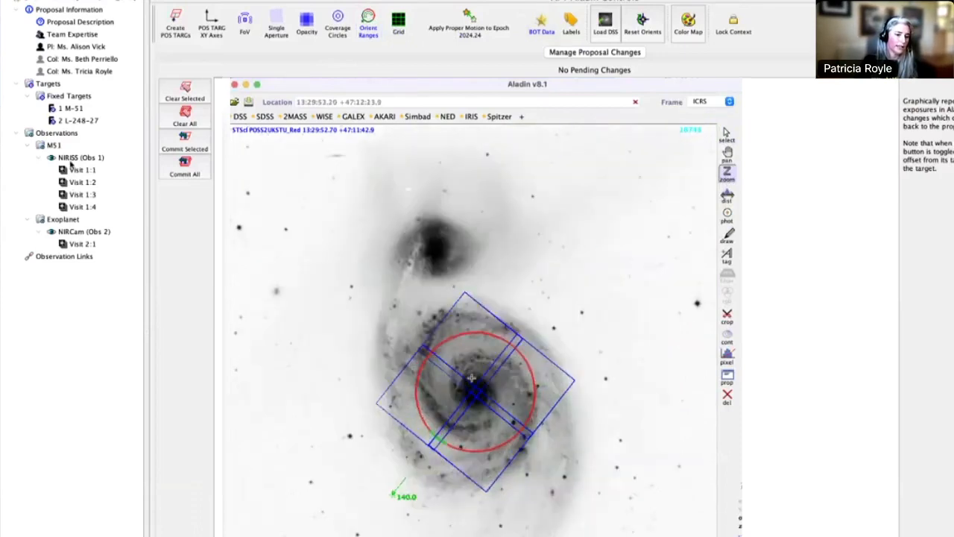
left_click(475, 387)
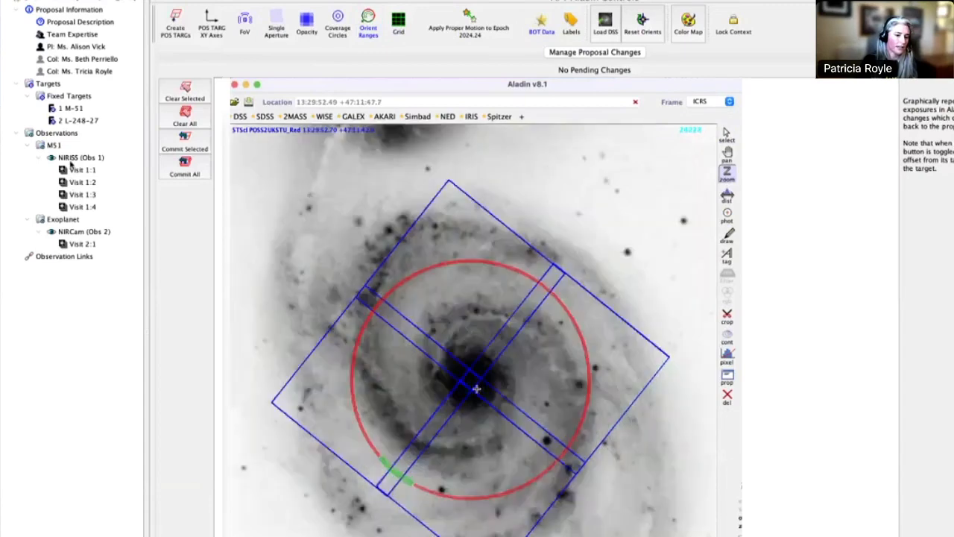
left_click(726, 136)
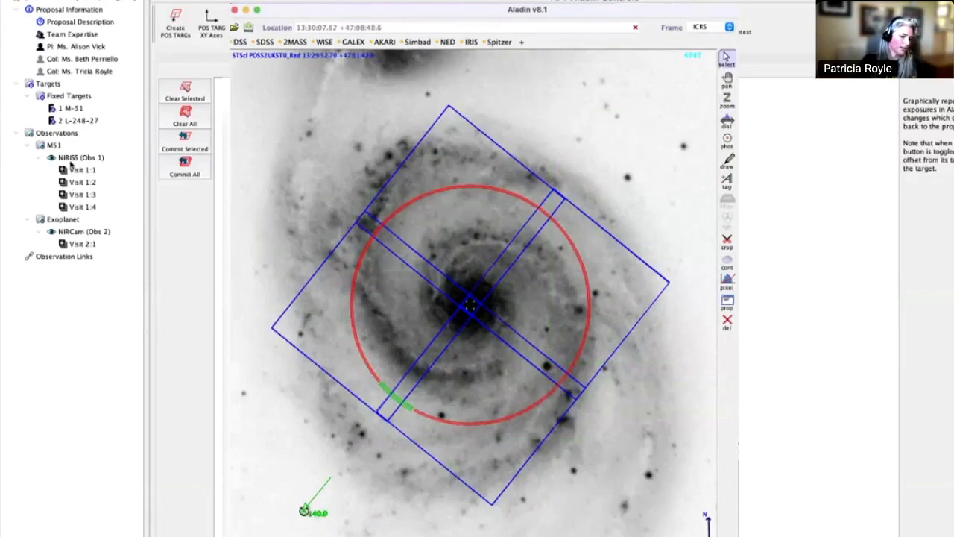
mouse_move(303, 510)
left_mouse_down()
mouse_move(278, 491)
mouse_move(299, 516)
left_mouse_up()
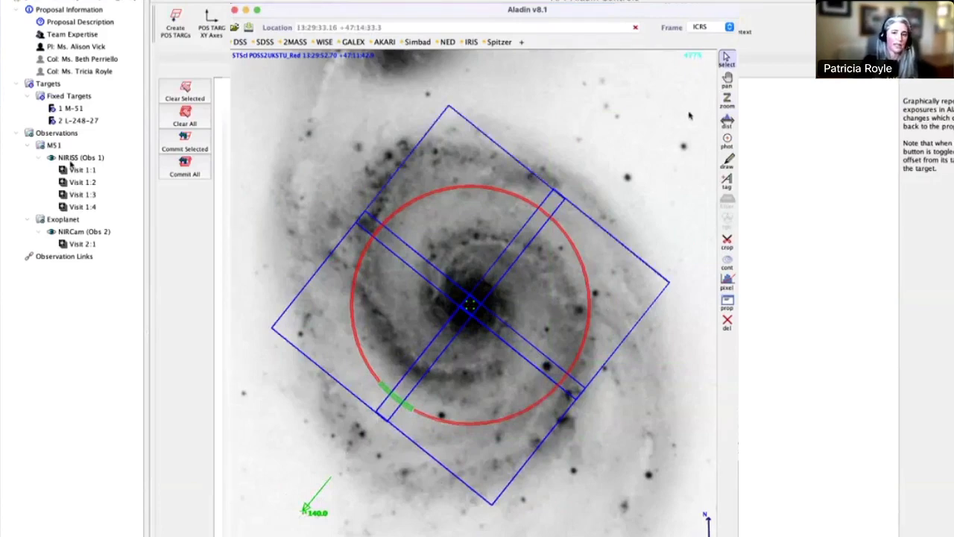
Show the full JWST instrument field of view around the M51 mosaic, inspect it, and hide it again.
left_click(727, 101)
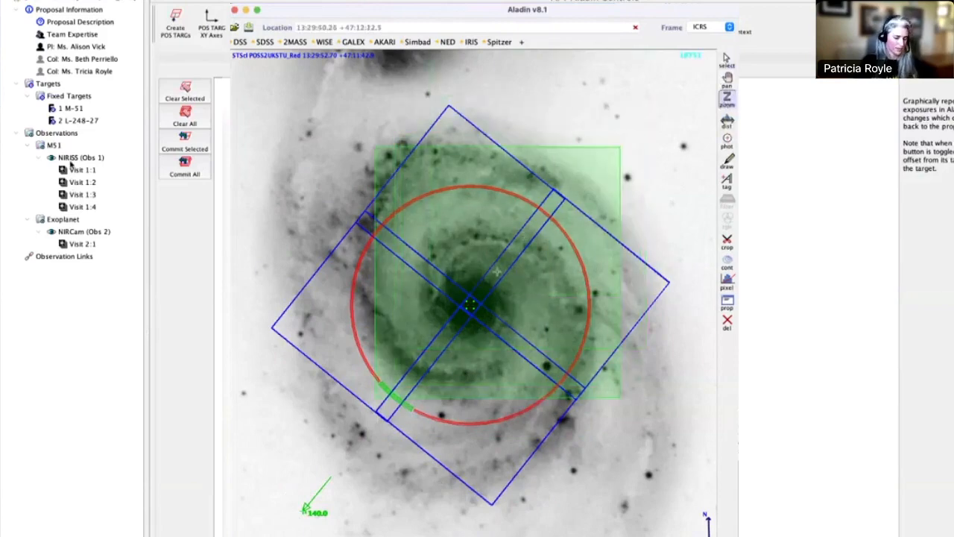
scroll(497, 272, "down", 2)
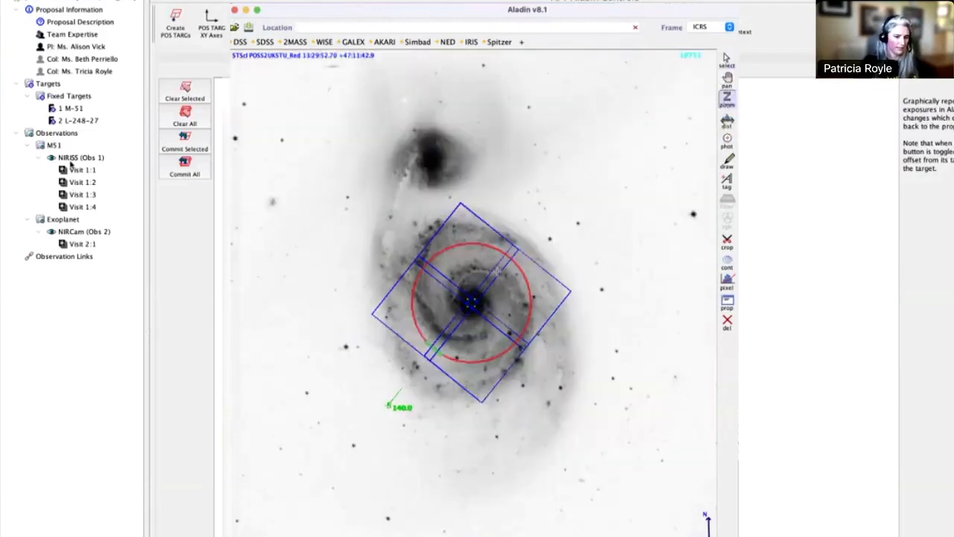
scroll(476, 294, "down", 1)
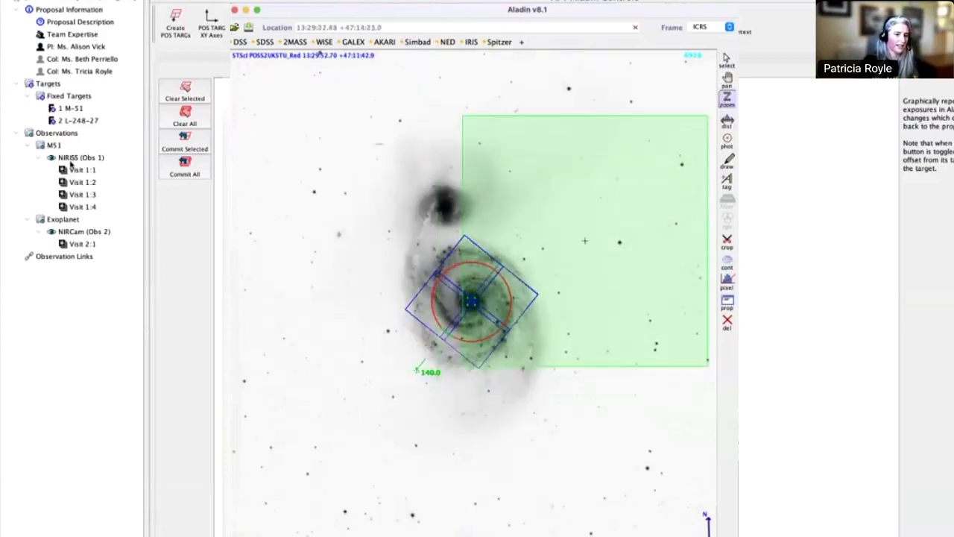
left_click(727, 60)
left_click(670, 39)
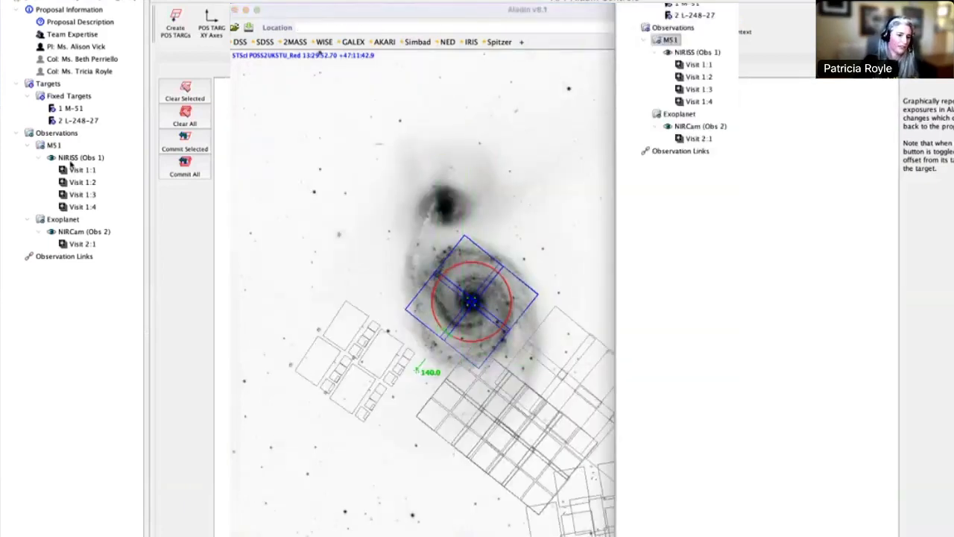
left_click(564, 184)
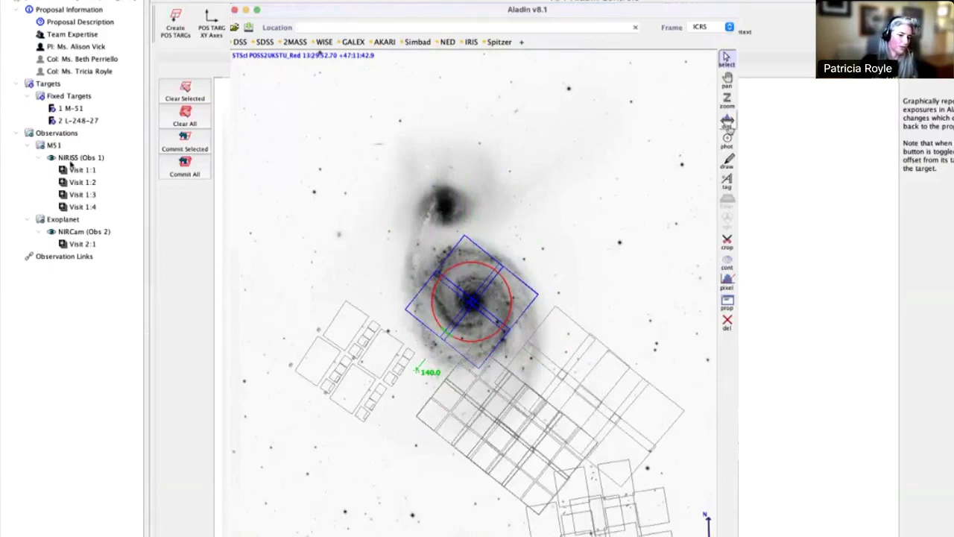
left_click(760, 138)
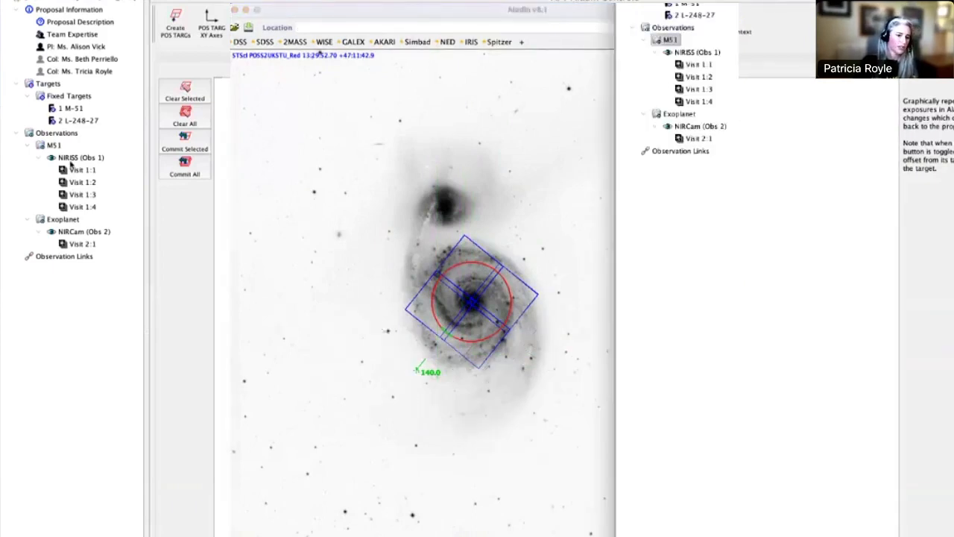
left_click(571, 181)
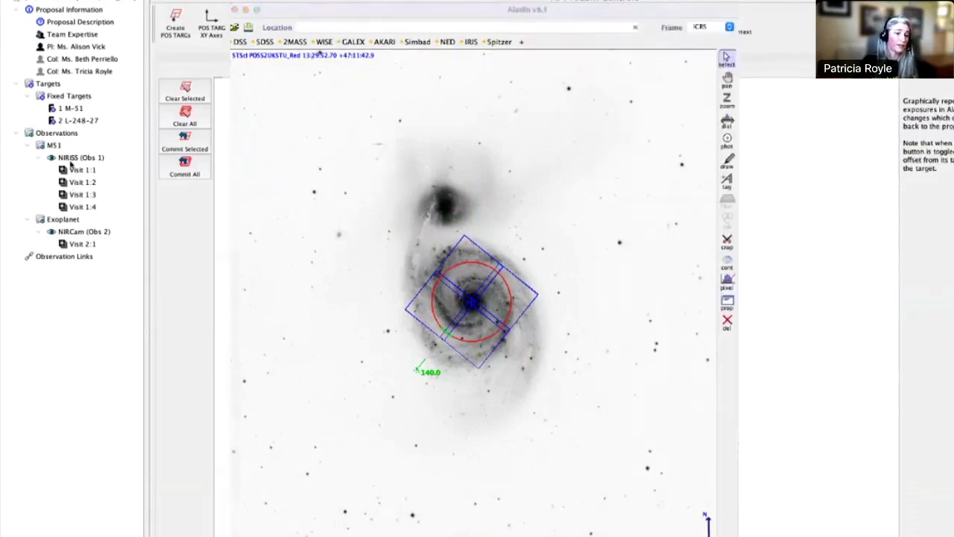
left_click(759, 136)
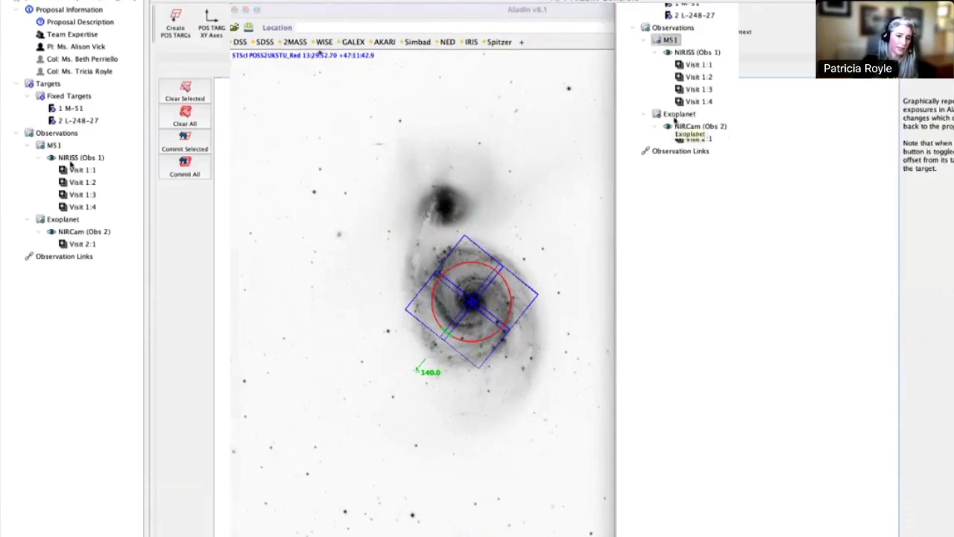
Display the Exoplanet observation in Aladin over its DSS sky image.
left_click(677, 114)
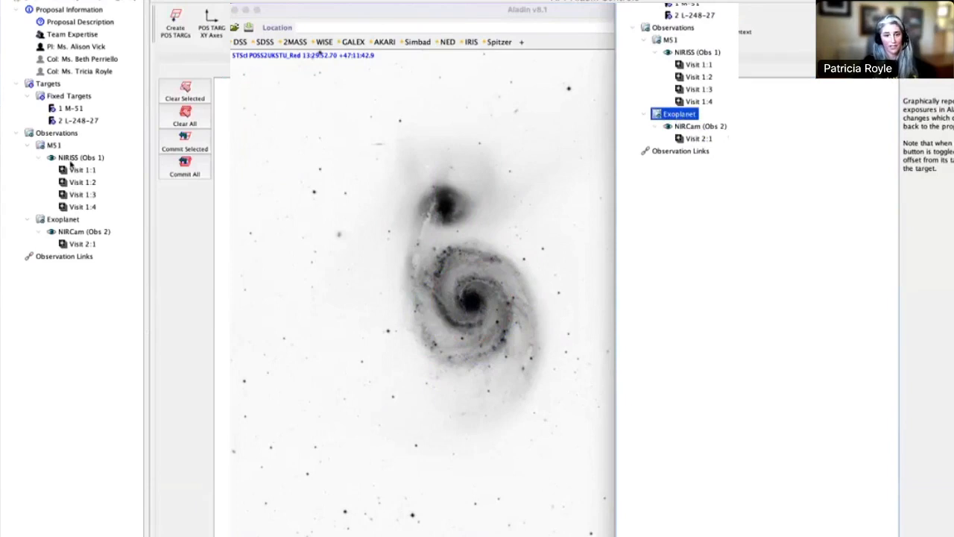
left_click(70, 161)
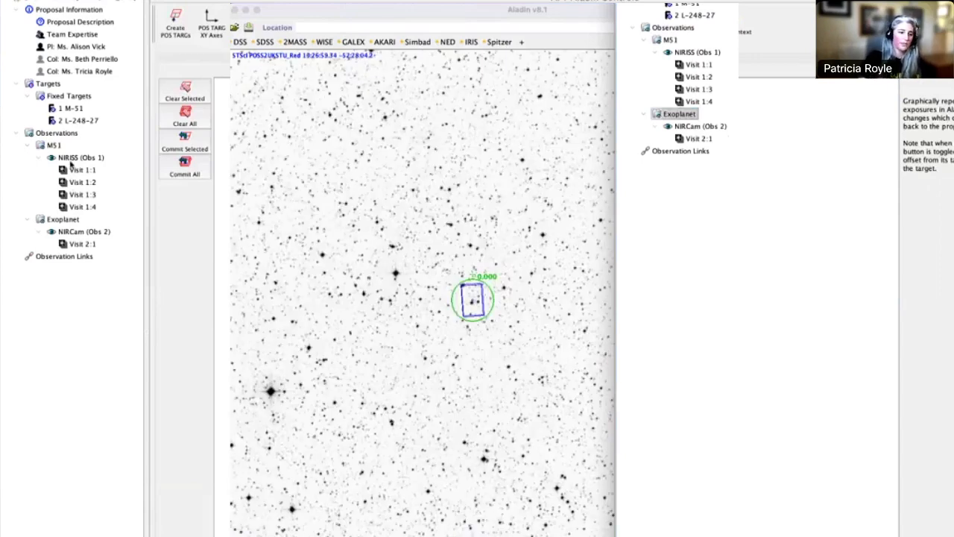
left_click(592, 145)
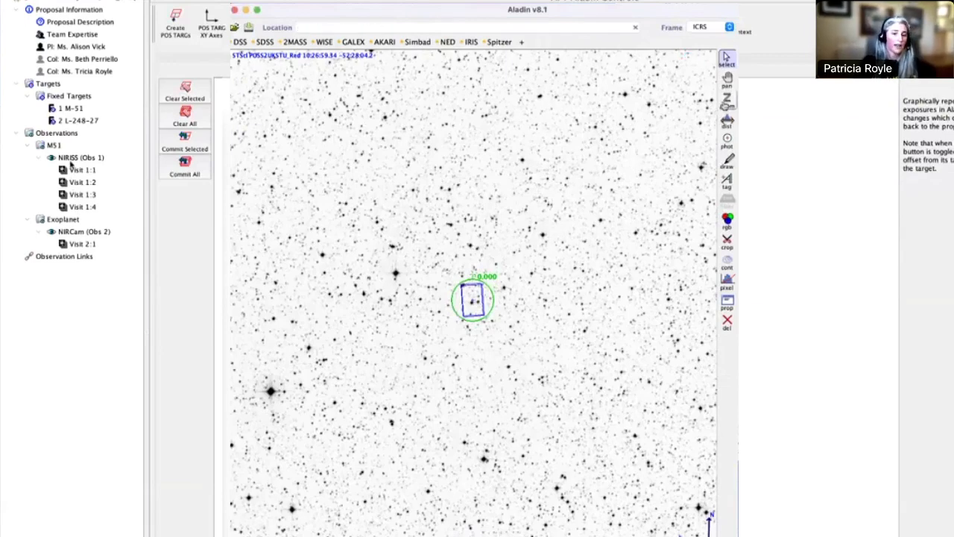
Rotate the Exoplanet observation's aperture in Aladin to an orientation of about 308.9°.
left_click(727, 98)
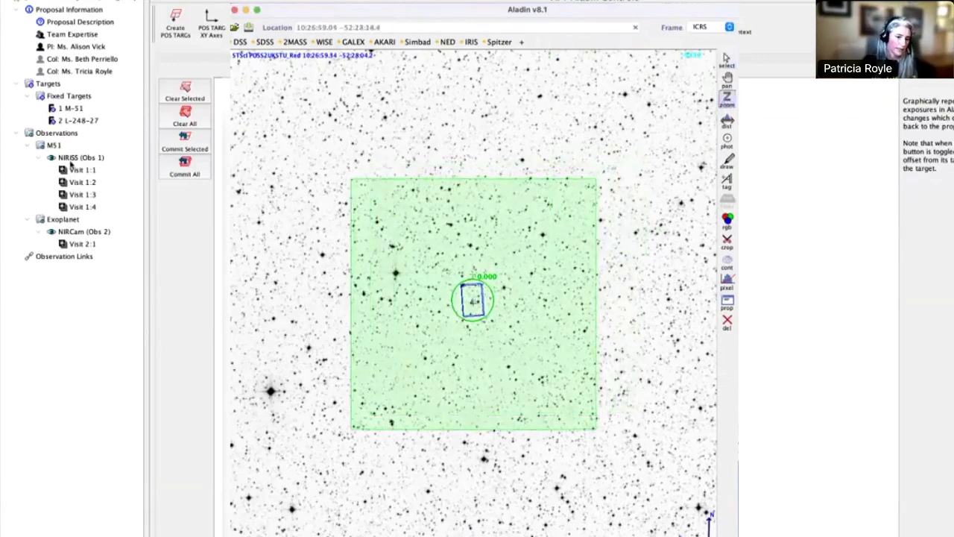
left_click(473, 303)
left_click(471, 298)
left_click(472, 304)
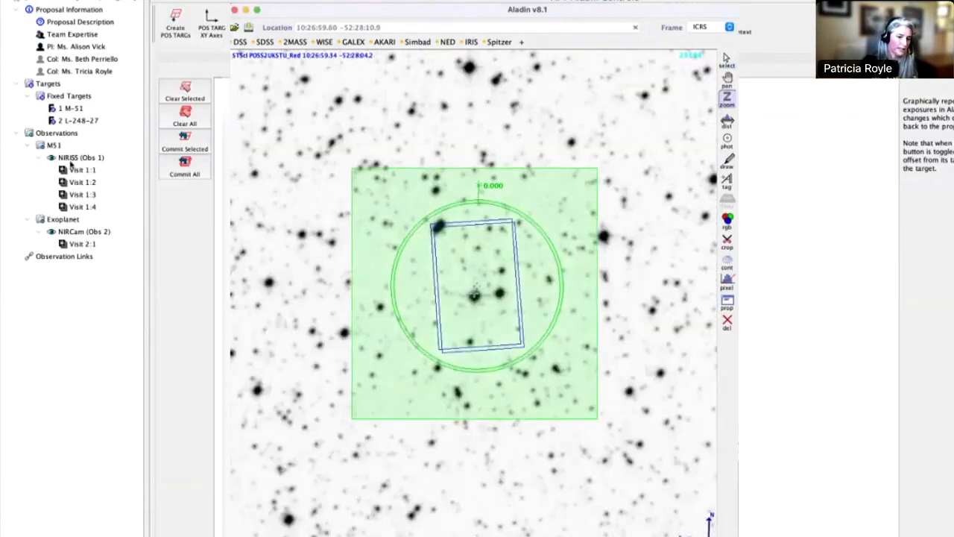
left_click(476, 287)
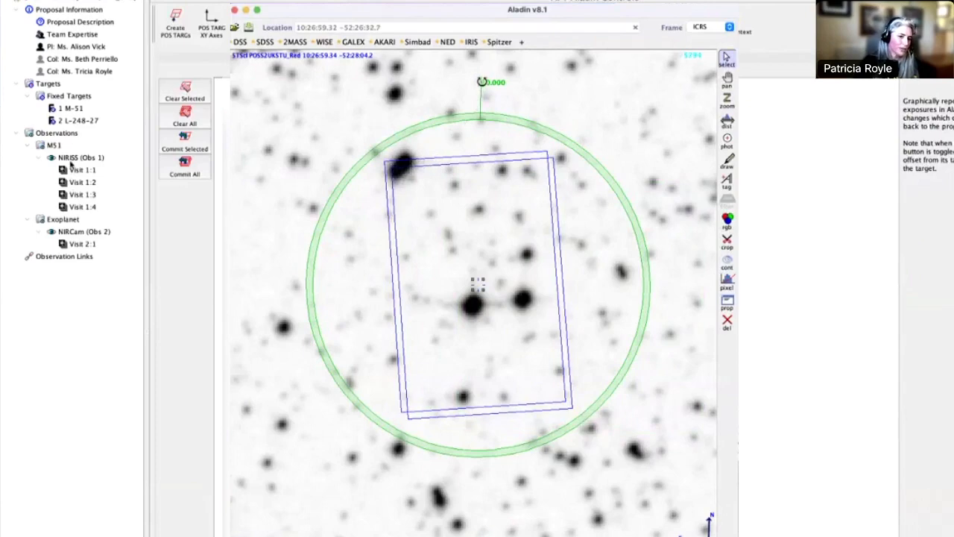
left_click_drag(482, 82, 529, 105)
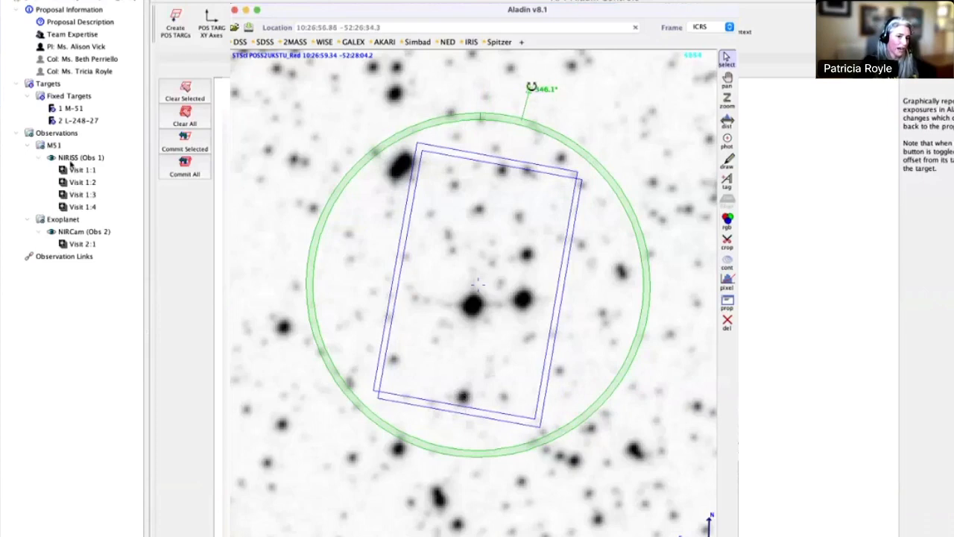
mouse_move(531, 88)
left_mouse_down()
mouse_move(560, 96)
mouse_move(630, 170)
left_mouse_up()
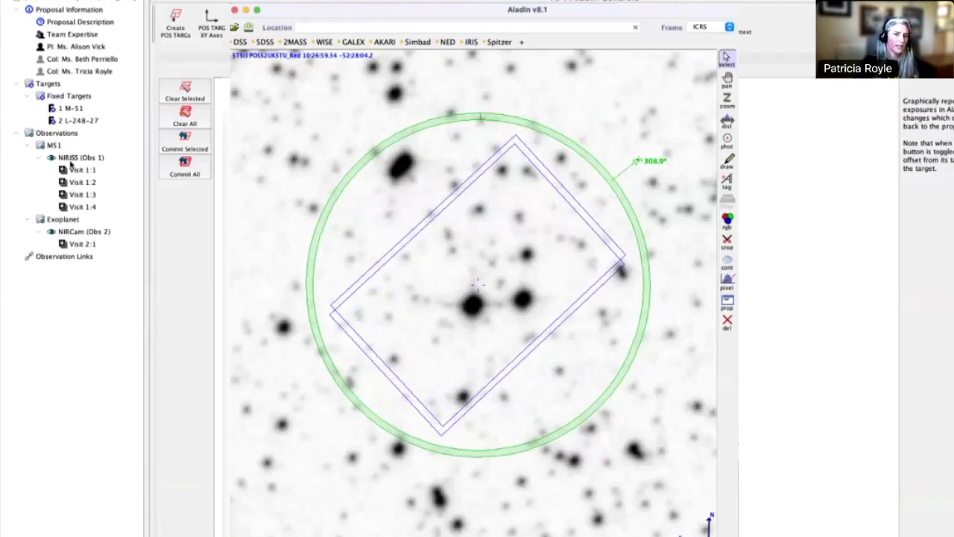
Open the special requirements of NIRCam (Obs 2) in its observation form.
left_click(71, 165)
left_click(78, 59)
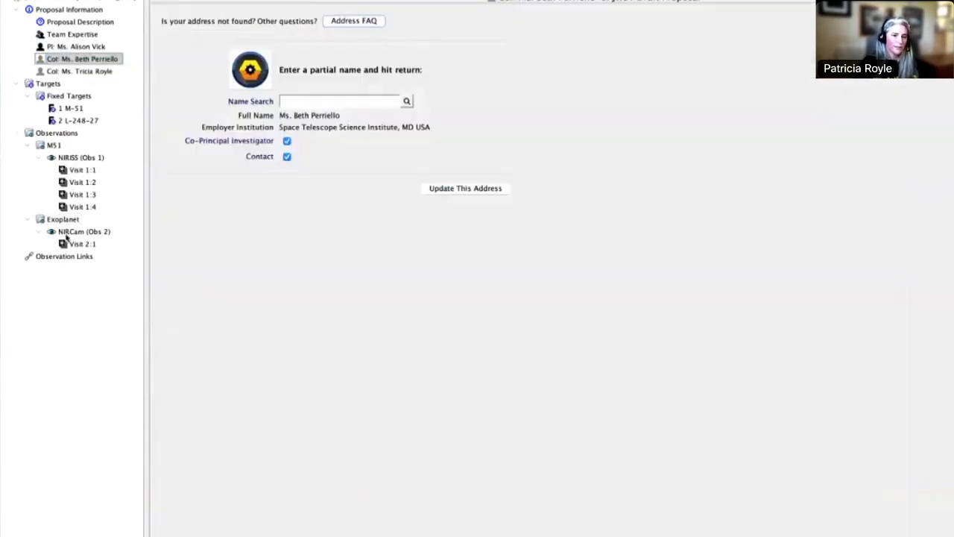
left_click(82, 232)
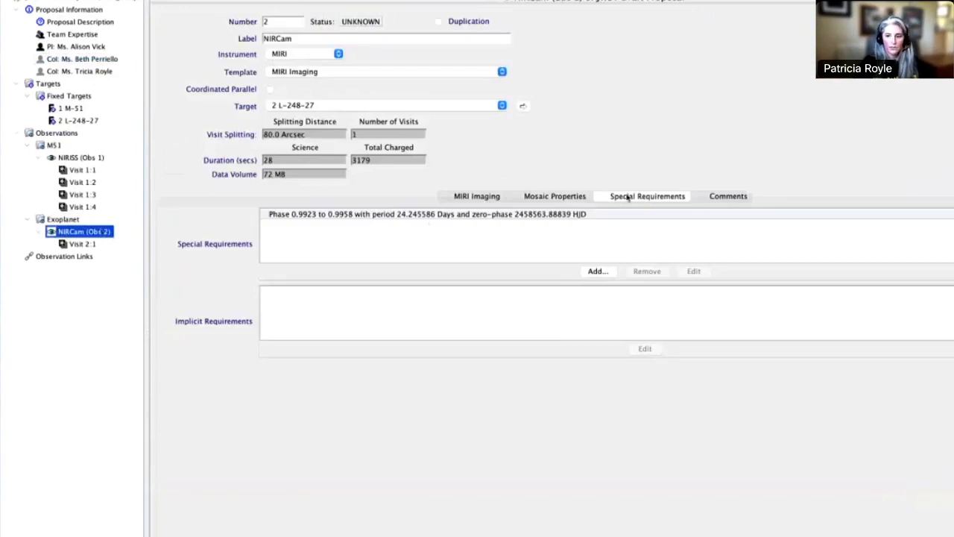
Add a PA Range special requirement to NIRCam (Obs 2), specified in V3PA from 310 to 345 degrees.
left_click(597, 272)
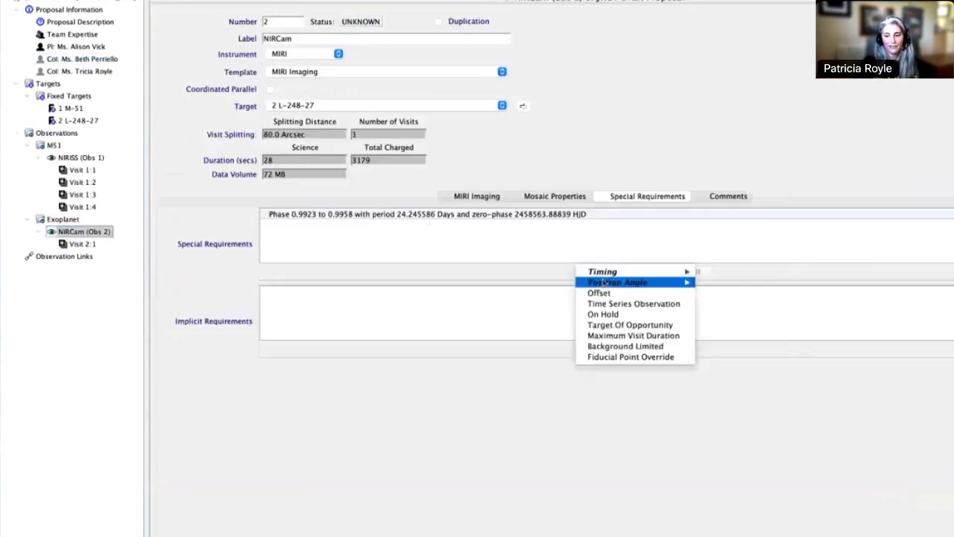
mouse_move(670, 284)
left_click(715, 283)
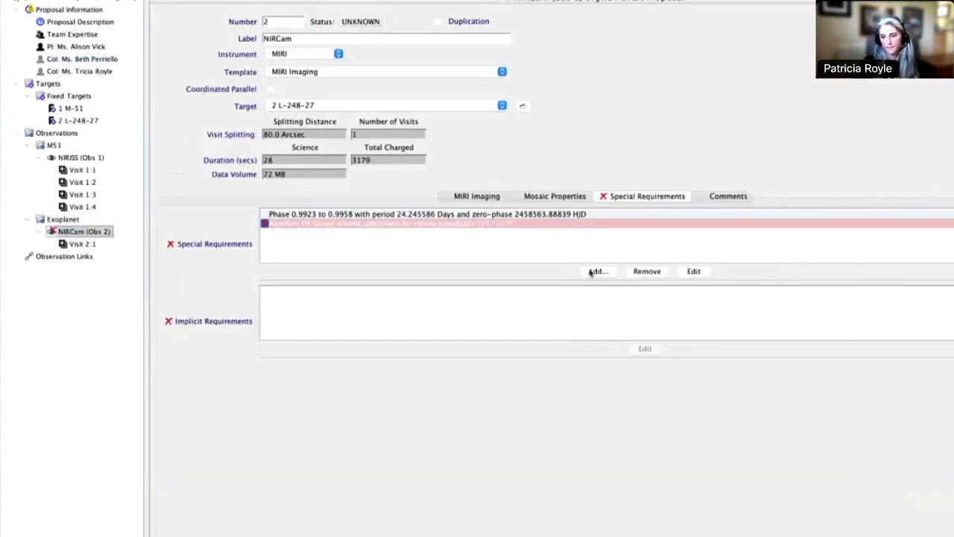
left_click(693, 272)
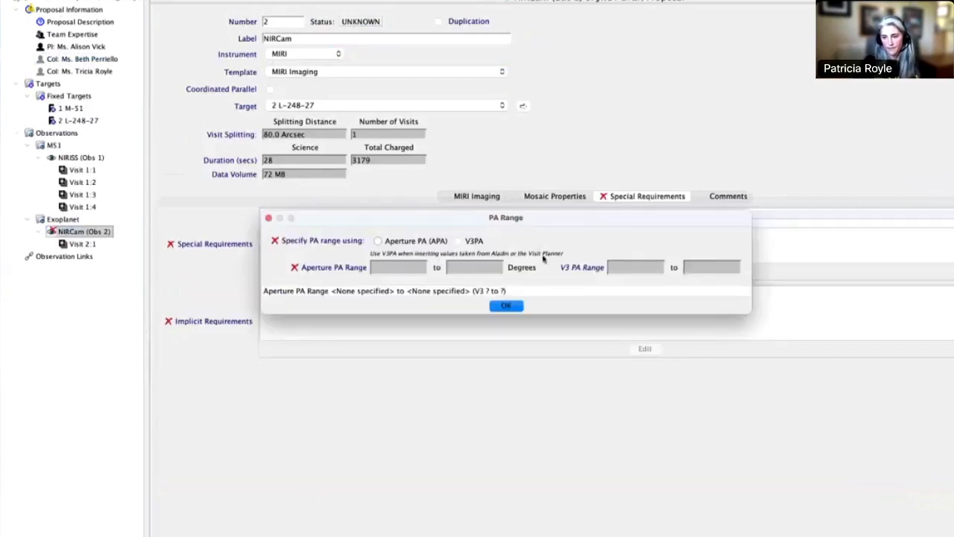
left_click(462, 241)
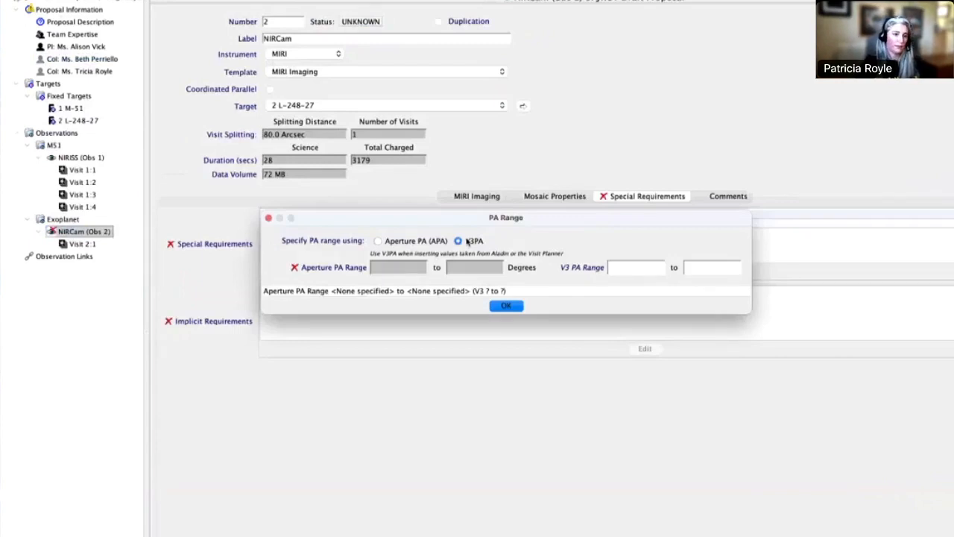
left_click(615, 272)
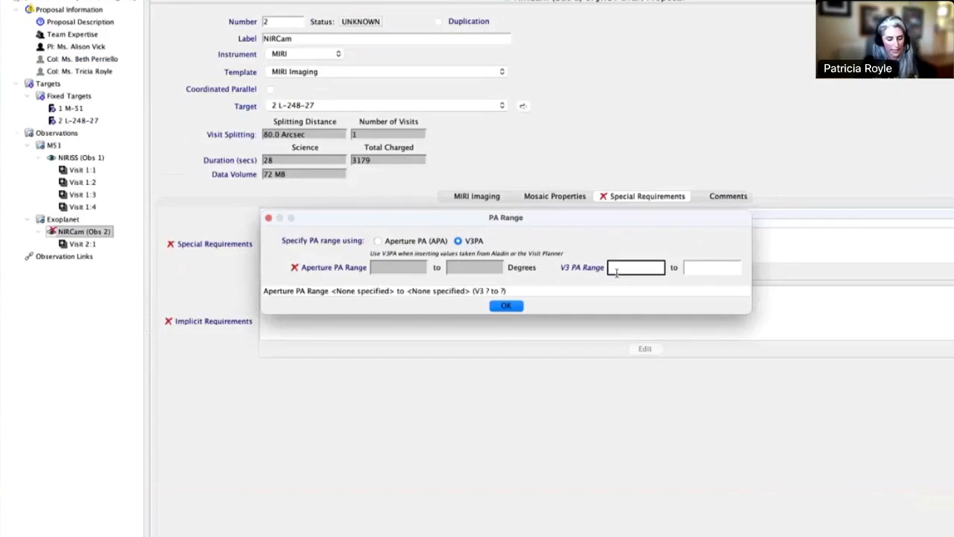
left_click(698, 267)
type("345")
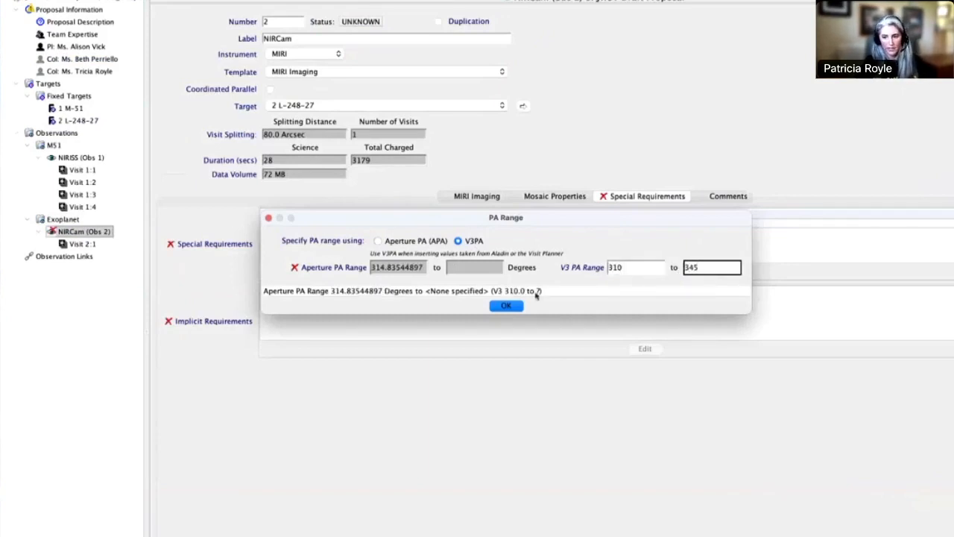
left_click(506, 306)
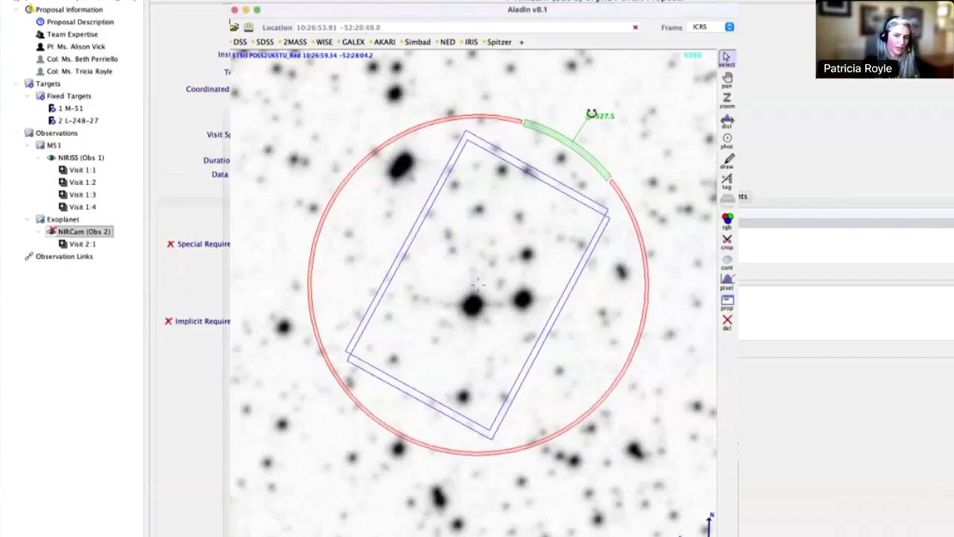
Rotate the Exoplanet observation's aperture in Aladin to both ends of the permitted orientation arc.
left_click_drag(591, 114, 534, 90)
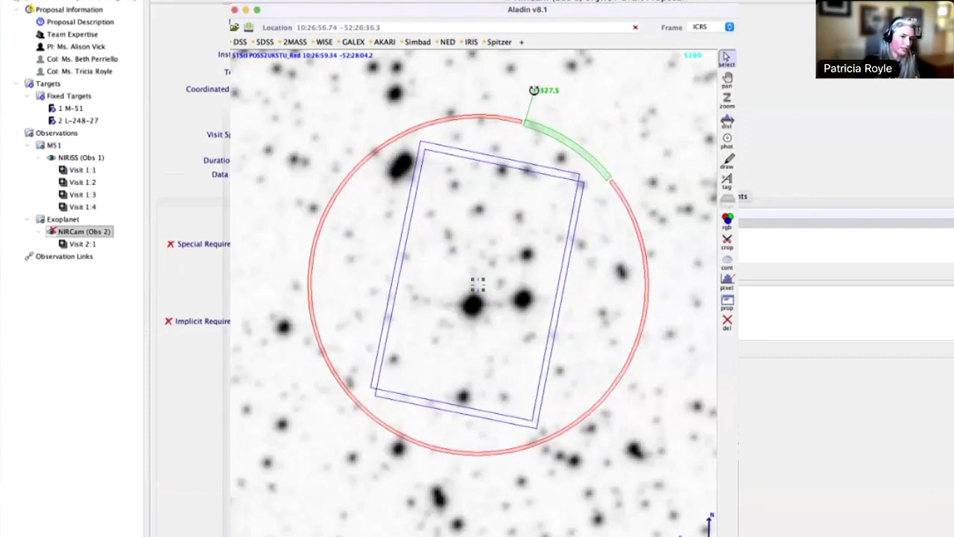
left_click_drag(534, 90, 612, 177)
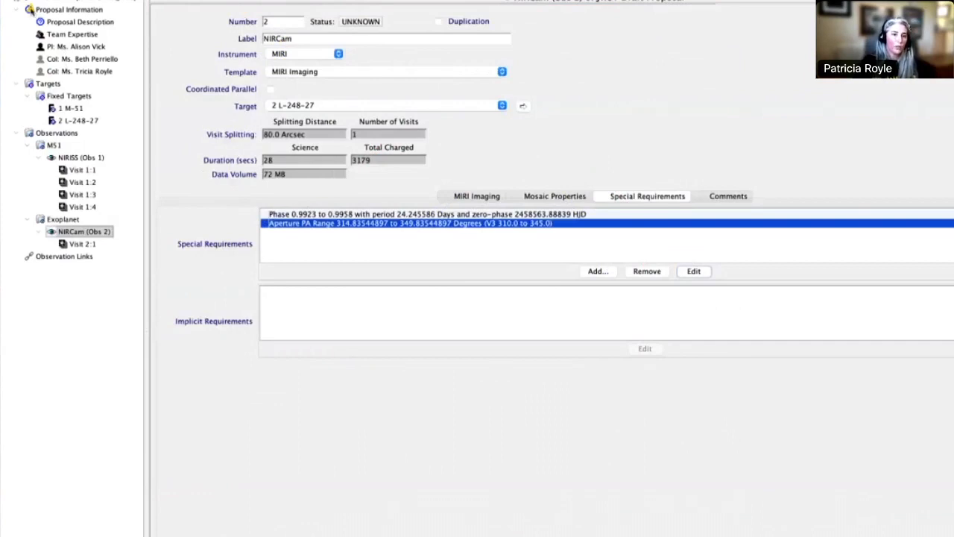
Check the Proposal Information diagnostic and process NIRCam (Obs 2) in the Visit Planner with the start and finish dates cleared.
mouse_move(30, 9)
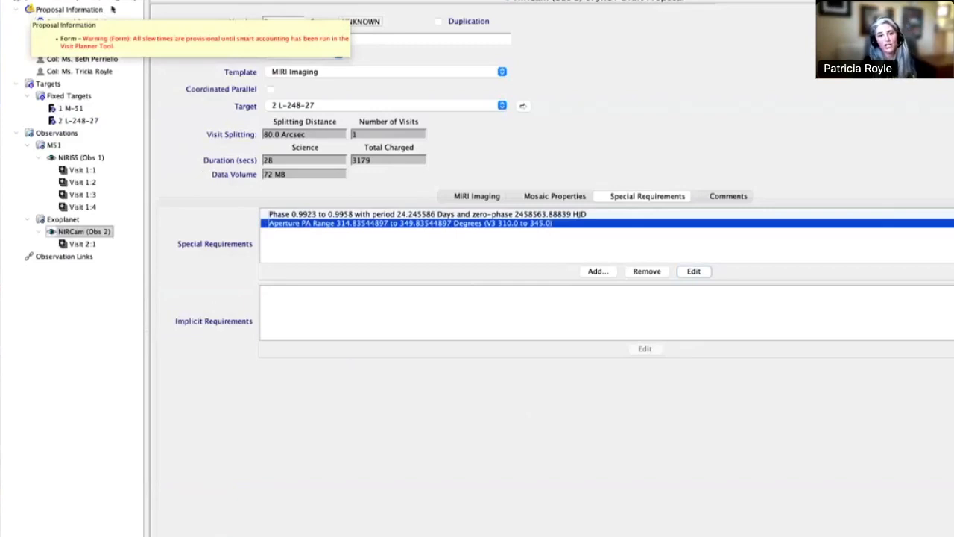
left_click(246, 1)
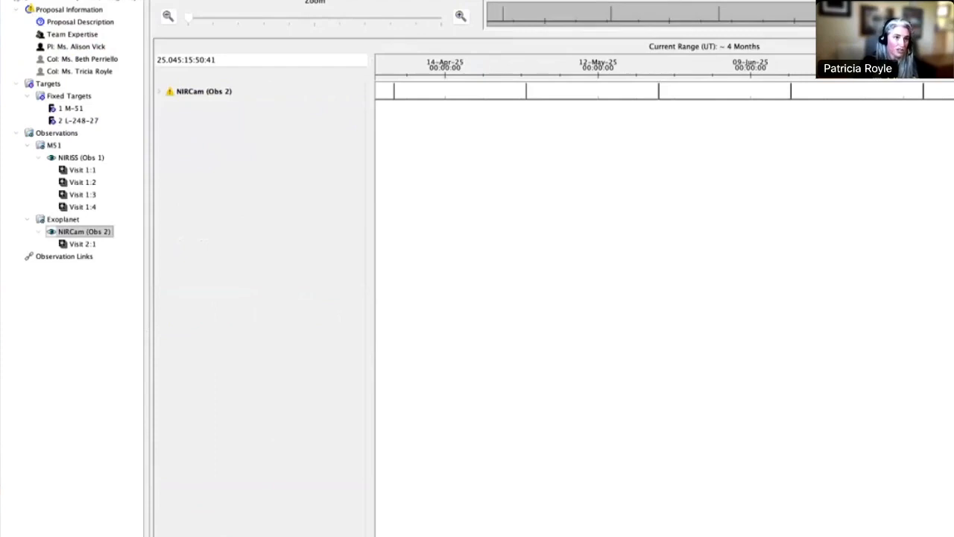
left_click(328, 1)
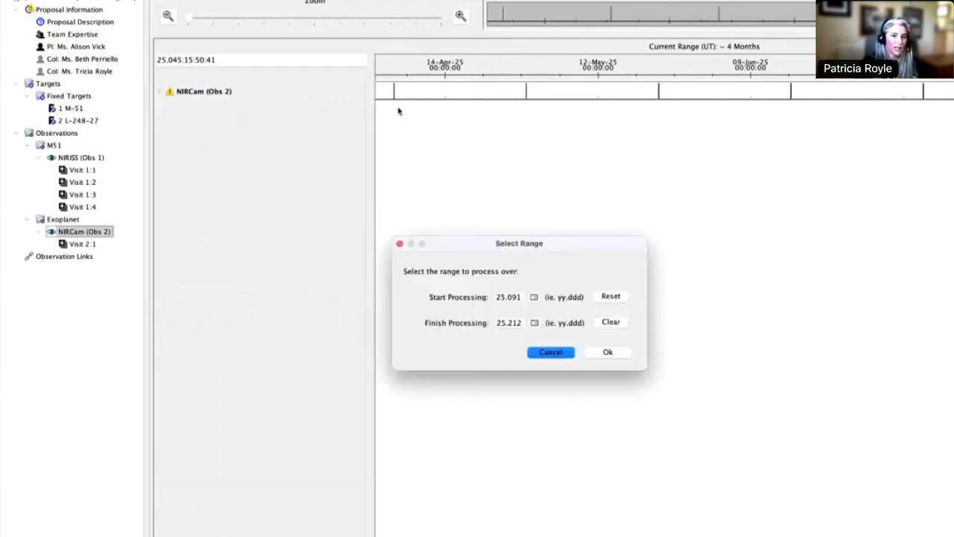
left_click(620, 325)
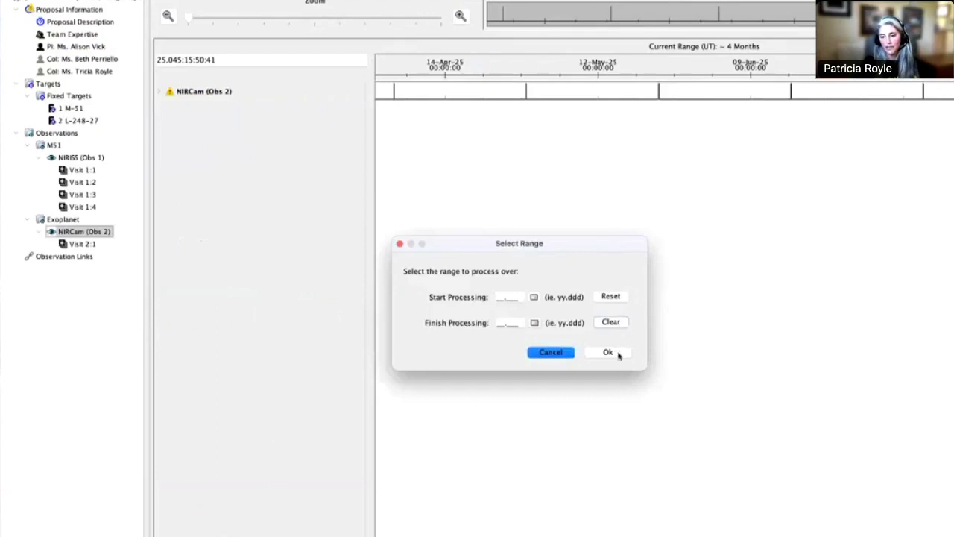
left_click(618, 355)
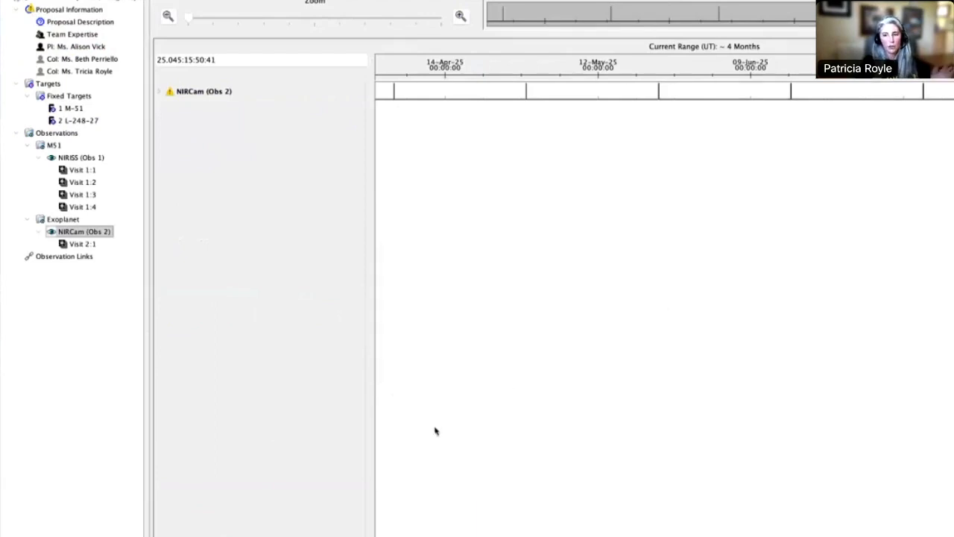
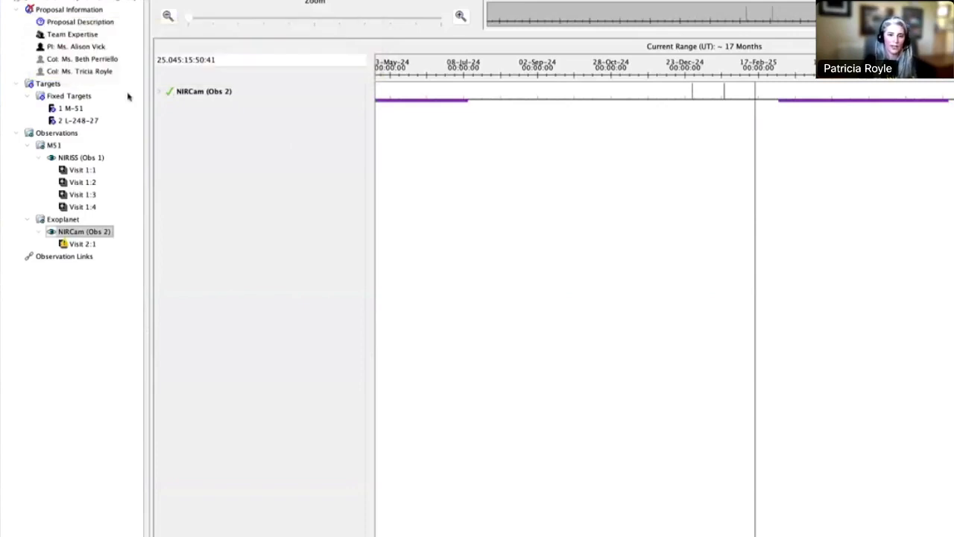
Expand NIRCam (Obs 2) and Visit 2:1 in the Visit Planner and examine the schedulability windows of each constraint.
left_click(160, 91)
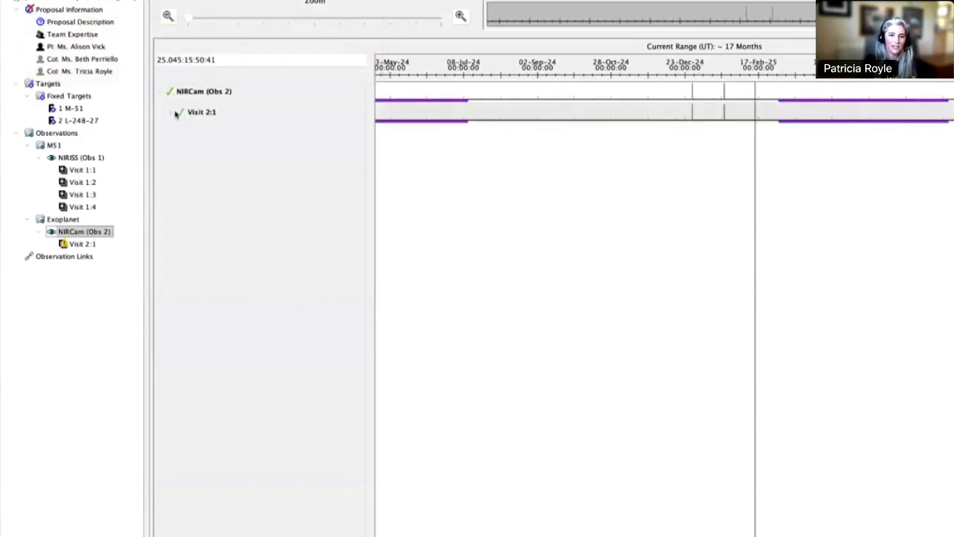
left_click(170, 112)
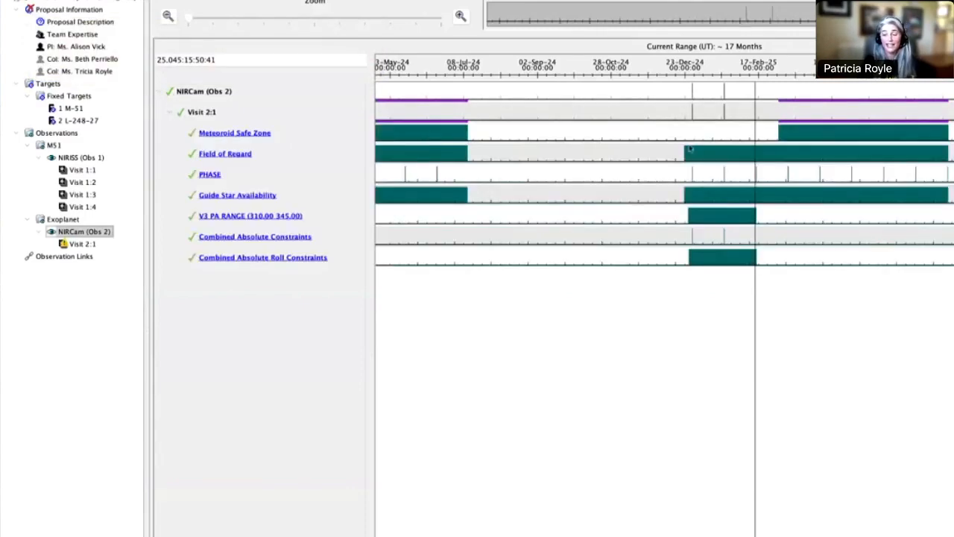
mouse_move(739, 141)
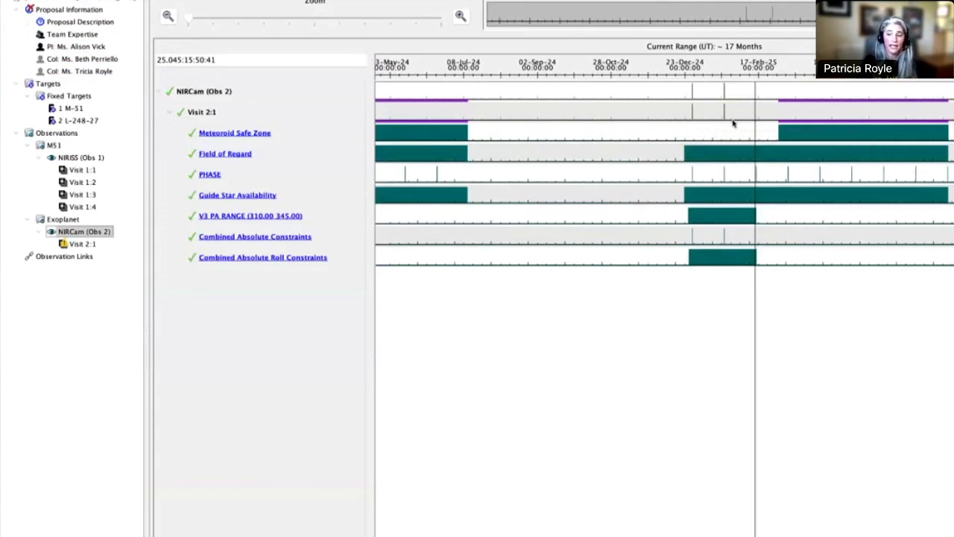
mouse_move(733, 123)
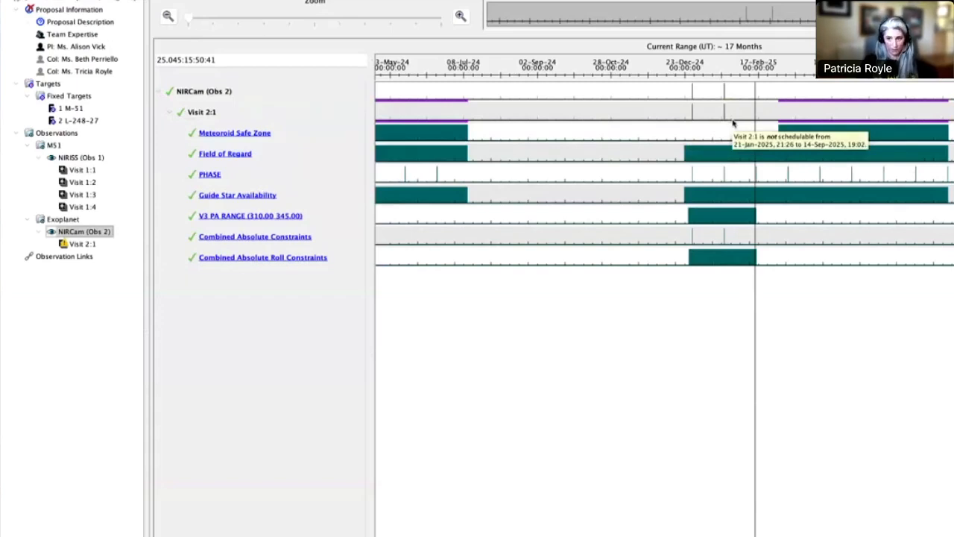
mouse_move(859, 126)
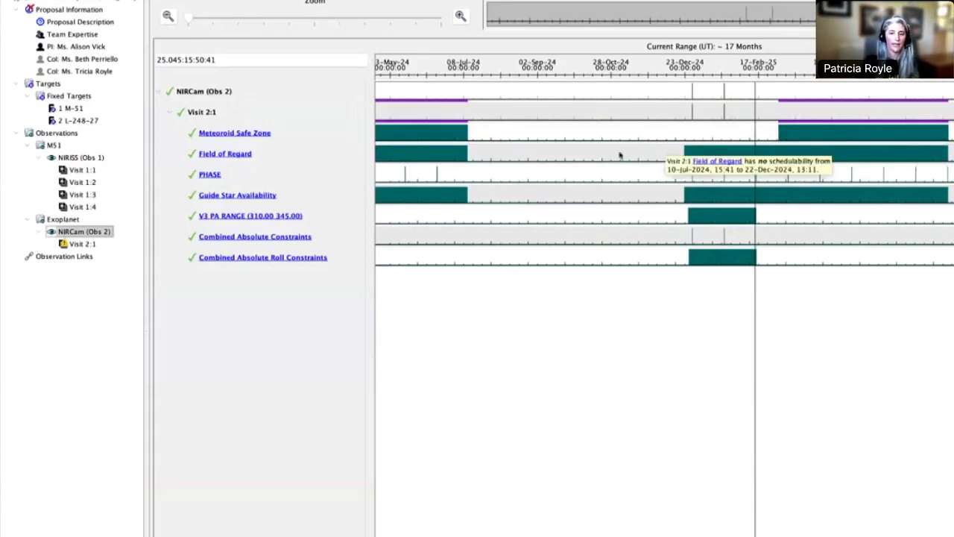
mouse_move(694, 218)
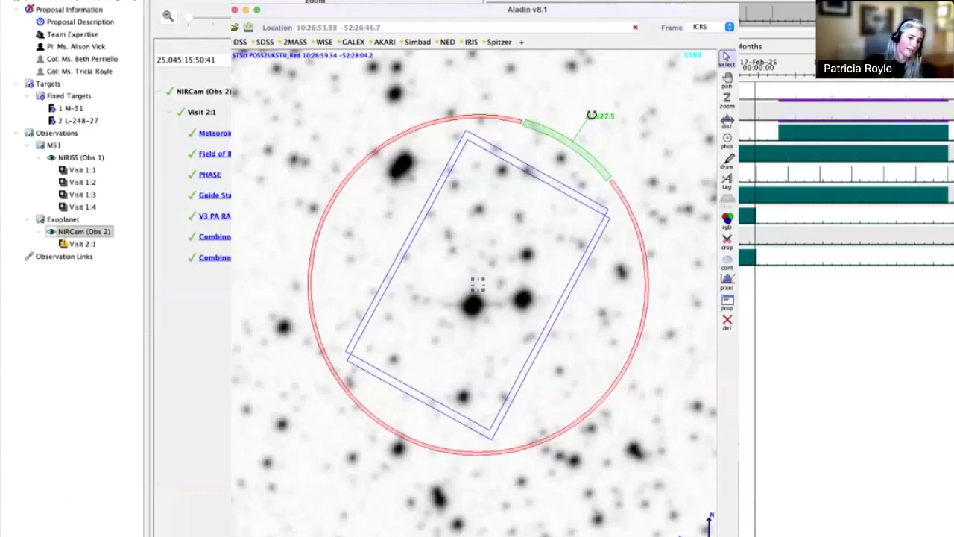
Rotate the Exoplanet aperture in Aladin to the opposite side of the circle and examine orientations around 129.4°.
left_click_drag(591, 115, 260, 477)
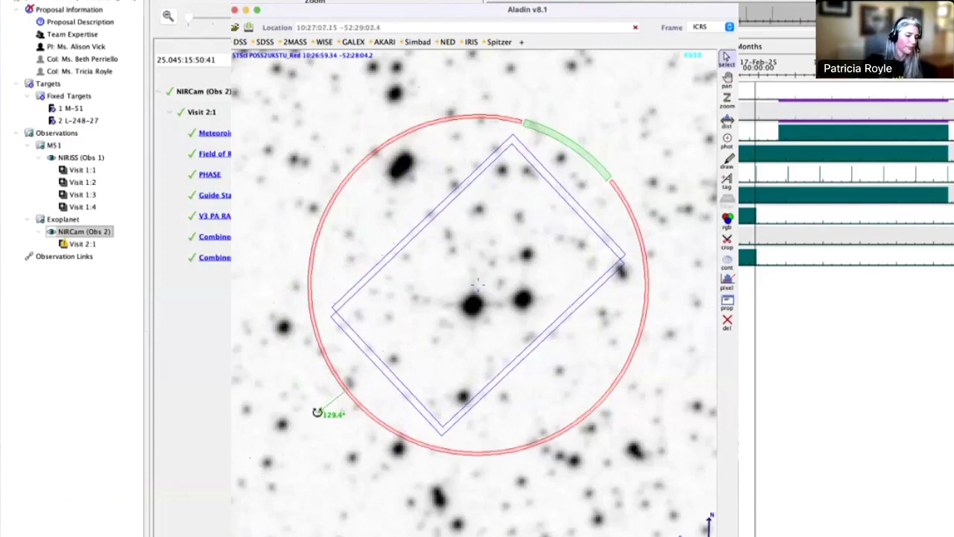
left_click_drag(317, 413, 422, 483)
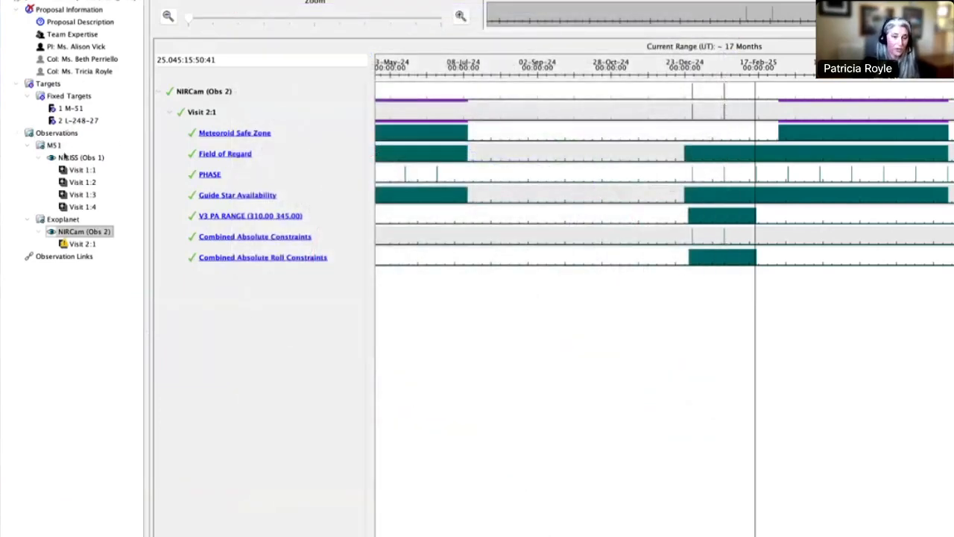
Add a second PA Range special requirement to NIRCam (Obs 2) in V3PA from 130 to 165 degrees.
left_click(105, 1)
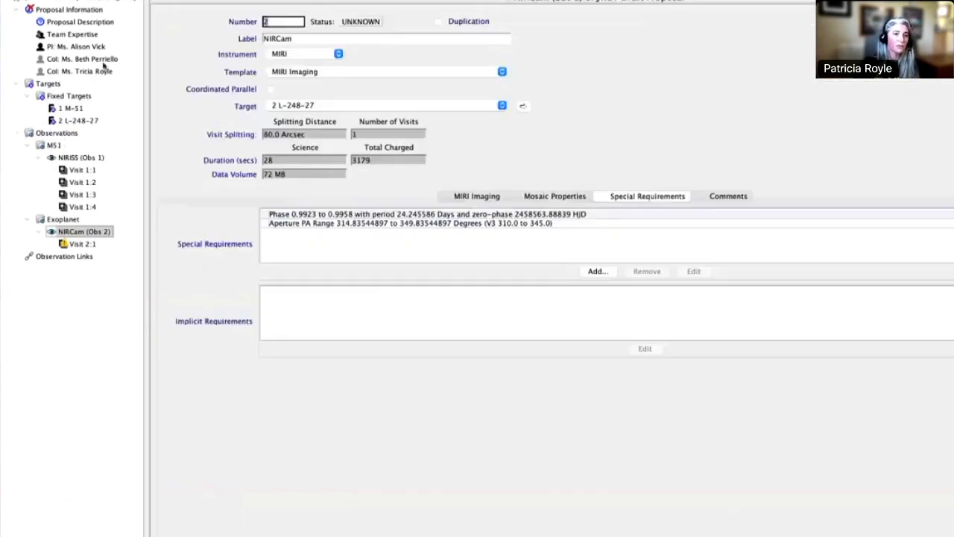
left_click(597, 271)
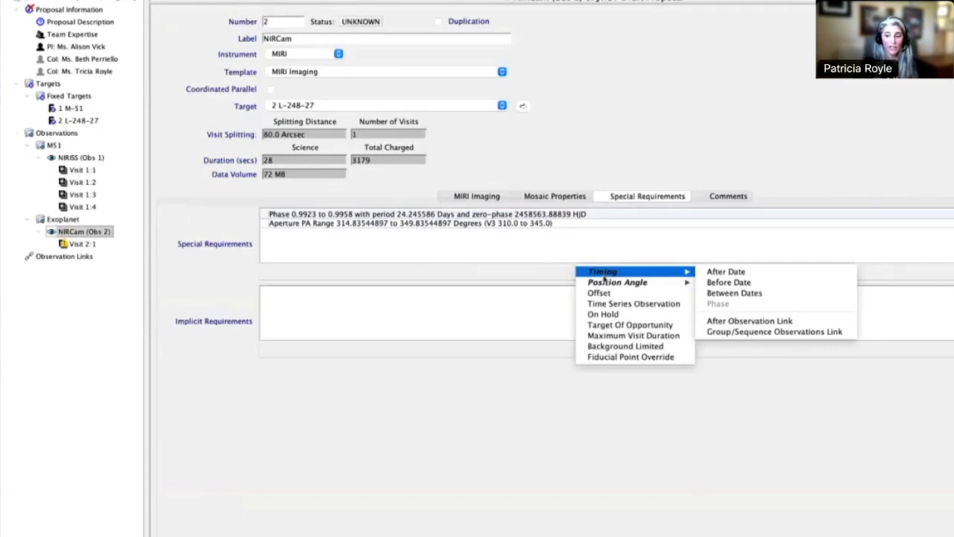
mouse_move(626, 281)
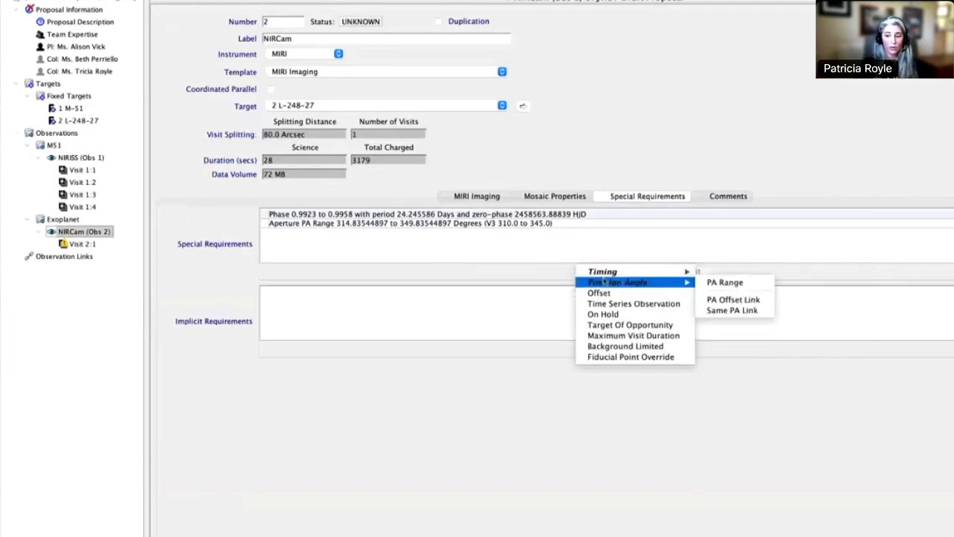
left_click(727, 282)
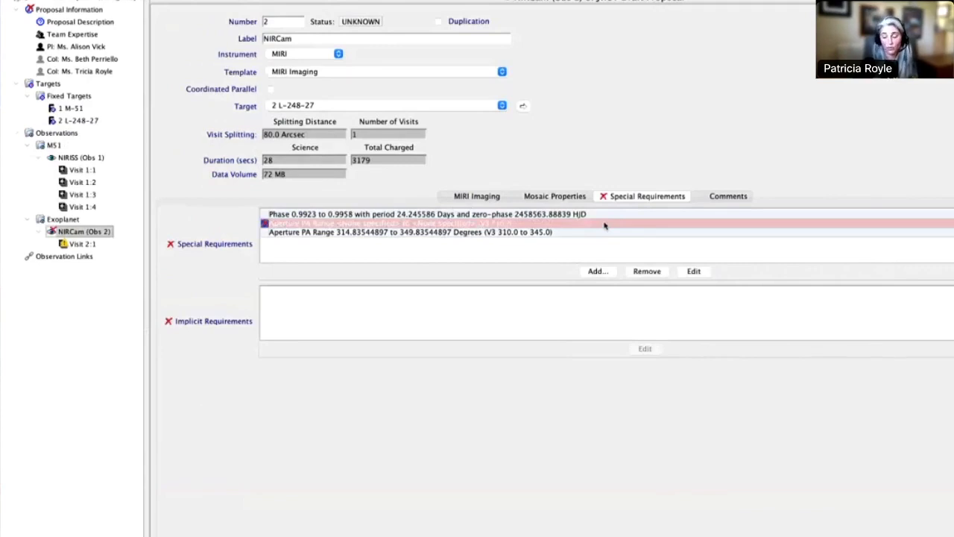
left_click(693, 272)
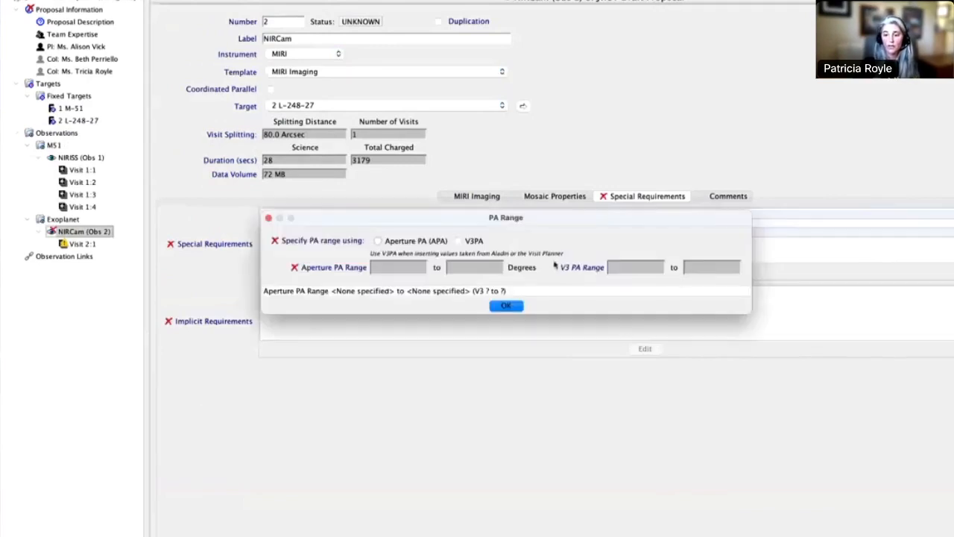
left_click(473, 243)
left_click(649, 270)
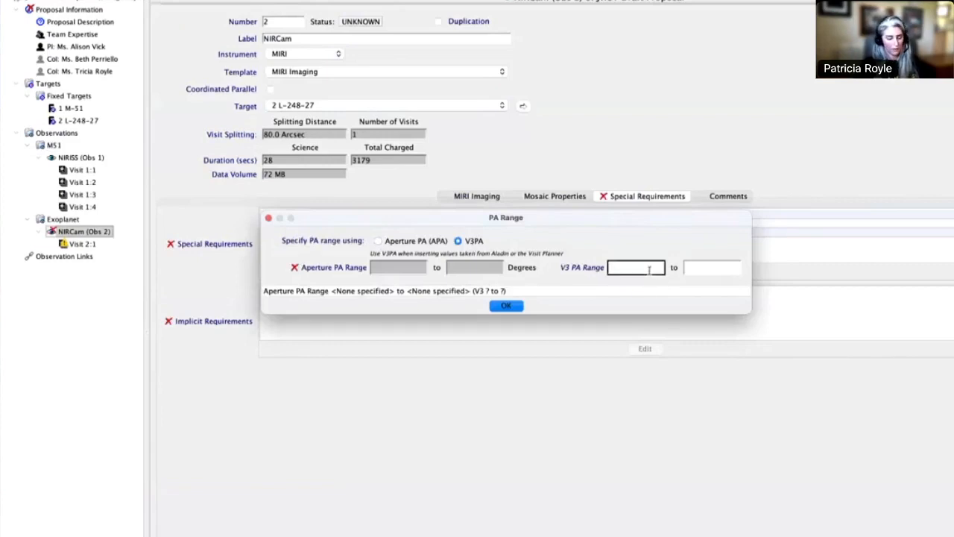
type("1")
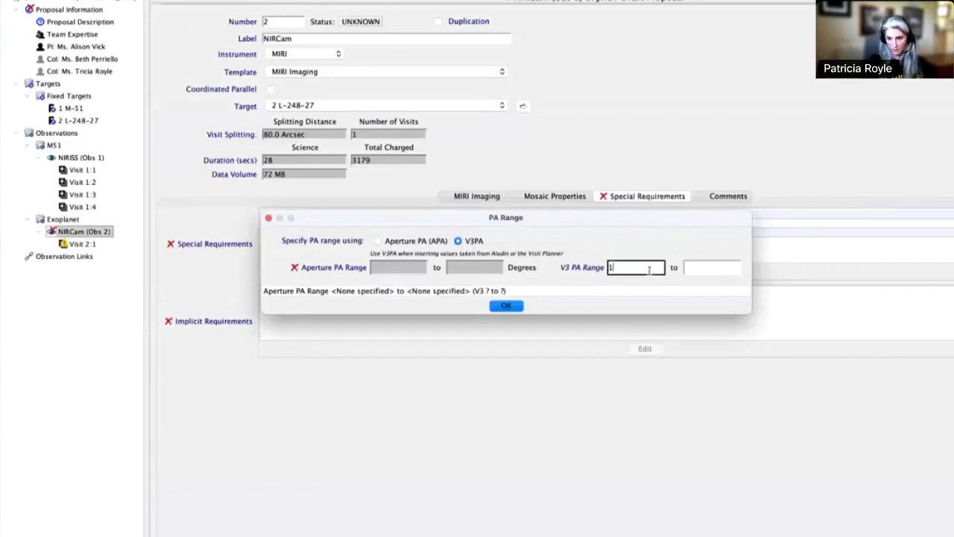
type("30")
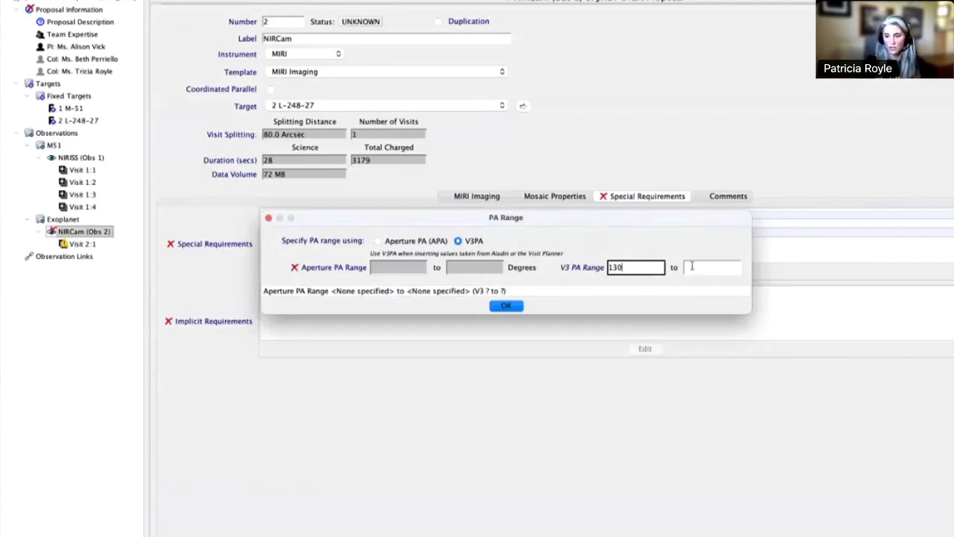
left_click(692, 266)
type("165")
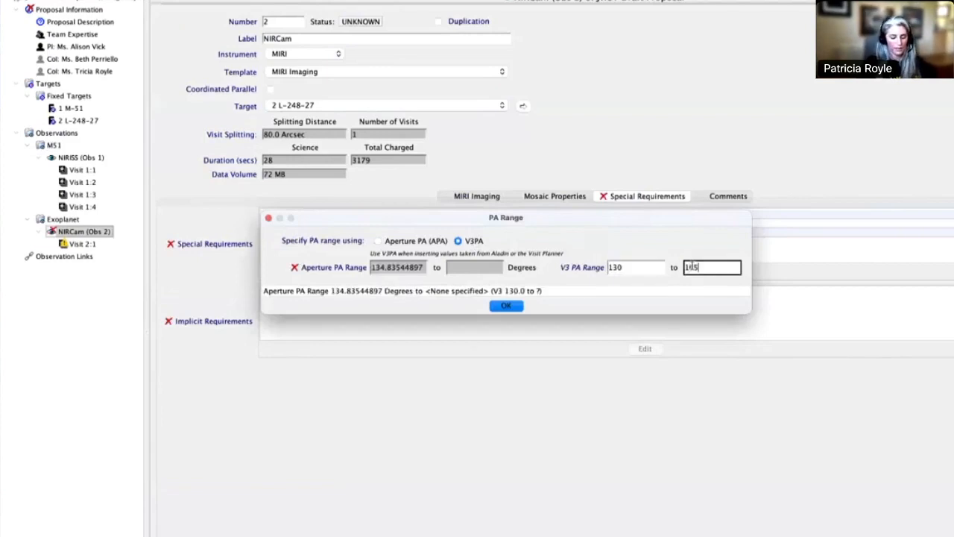
left_click(507, 306)
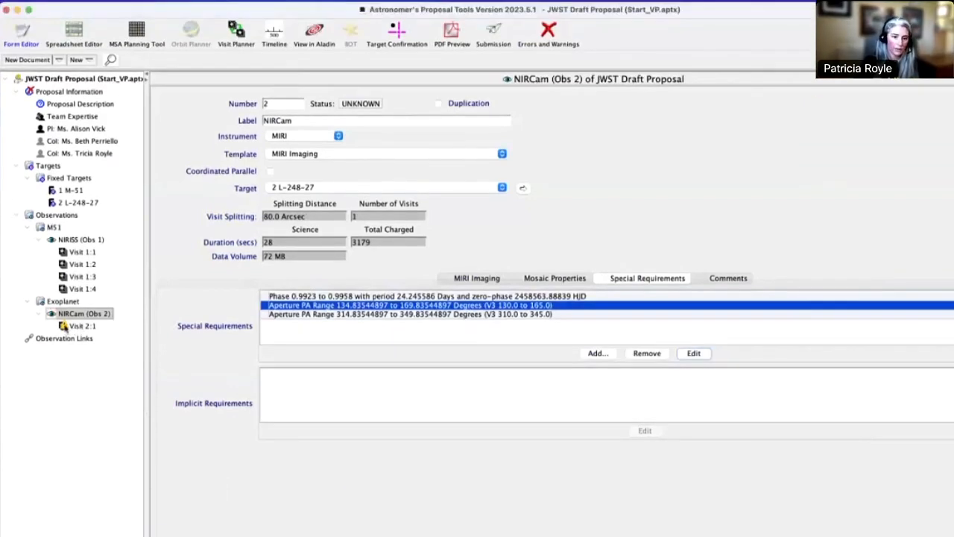
Read the Visit 2:1 diagnostic and check the schedulability of NIRCam (Obs 2) in the Visit Planner.
mouse_move(65, 326)
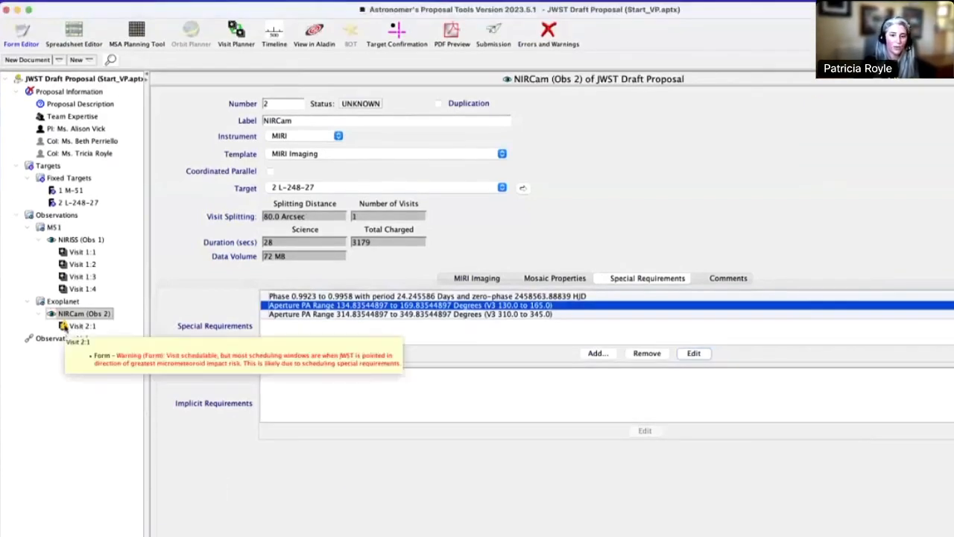
left_click(238, 37)
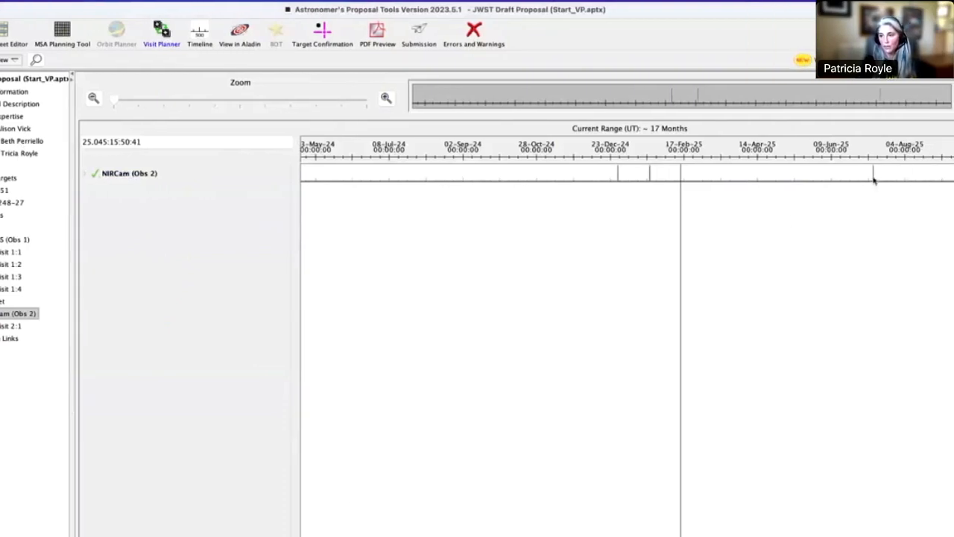
Expand NIRCam (Obs 2) down to the Visit 2:1 constraints and examine where the V3 PA range windows overlap the other constraints.
left_click(83, 174)
left_click(94, 193)
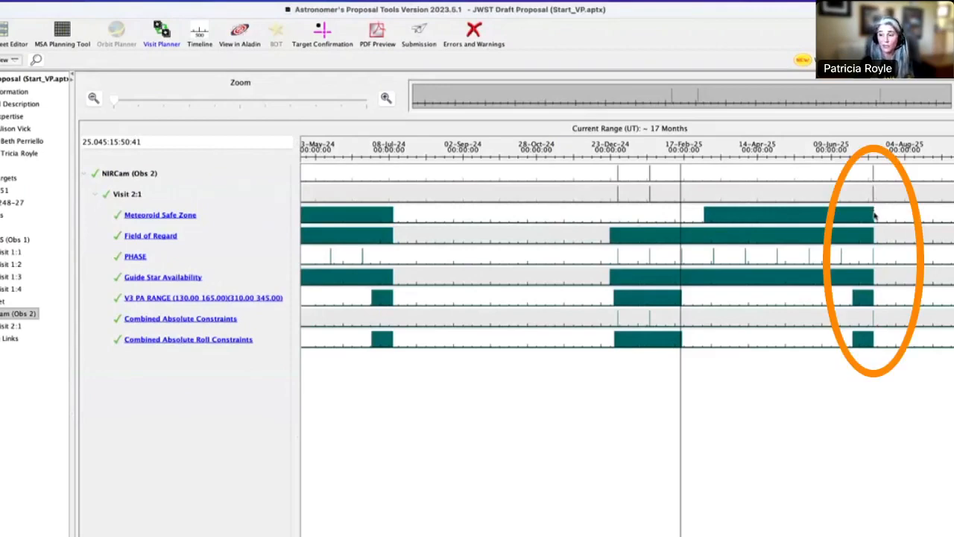
mouse_move(873, 200)
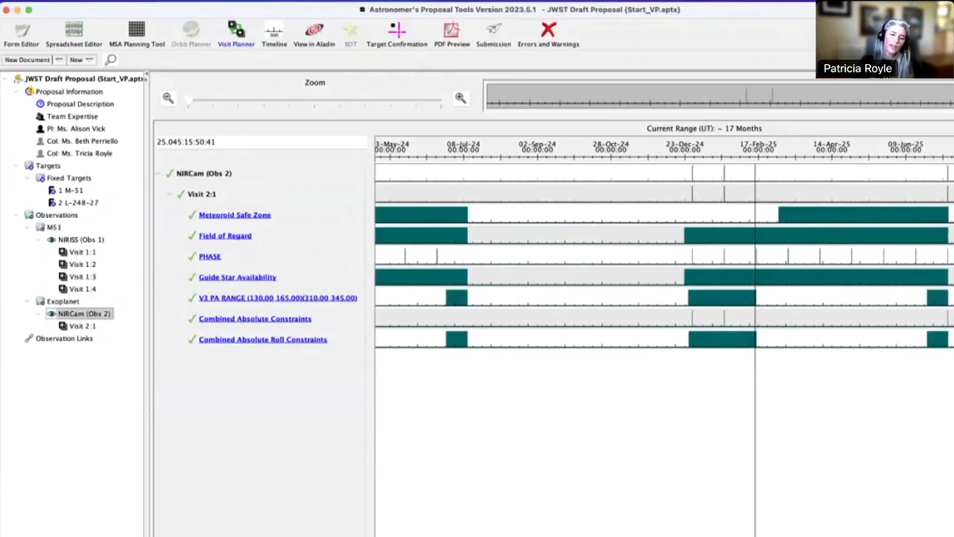
In Aladin, hide the orient ranges, move target L-248-27 to about 10:26:59.24 -52:28:28.07, and commit the pending change to the proposal.
left_click(313, 39)
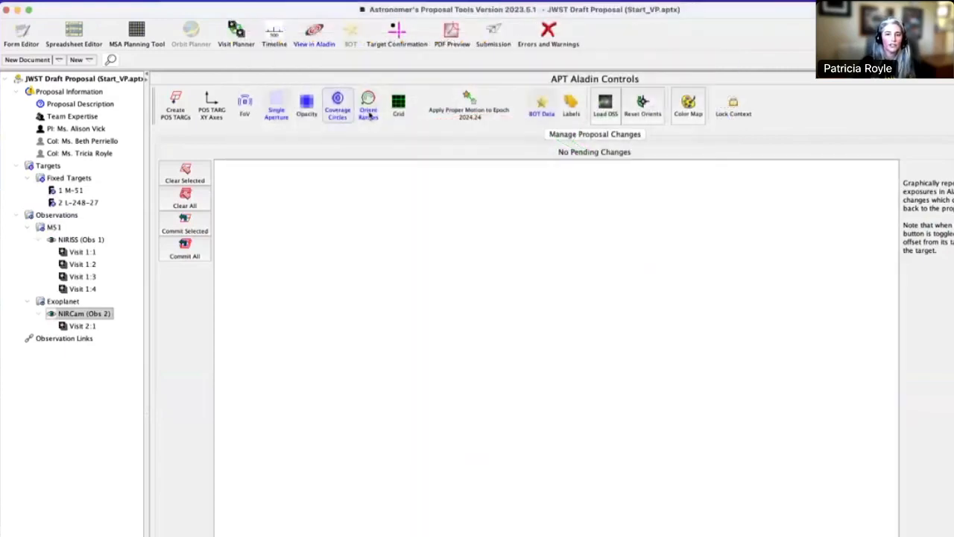
left_click(369, 110)
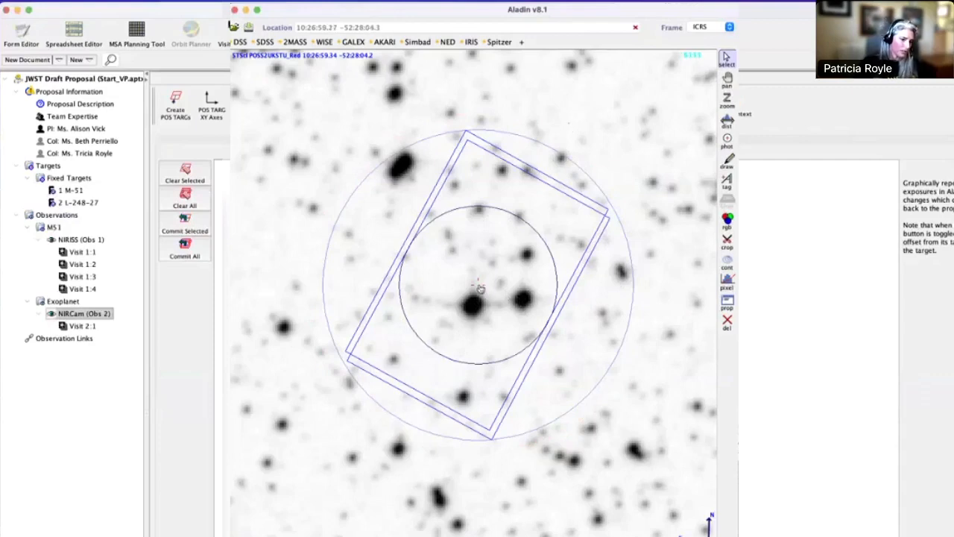
left_click_drag(481, 288, 481, 343)
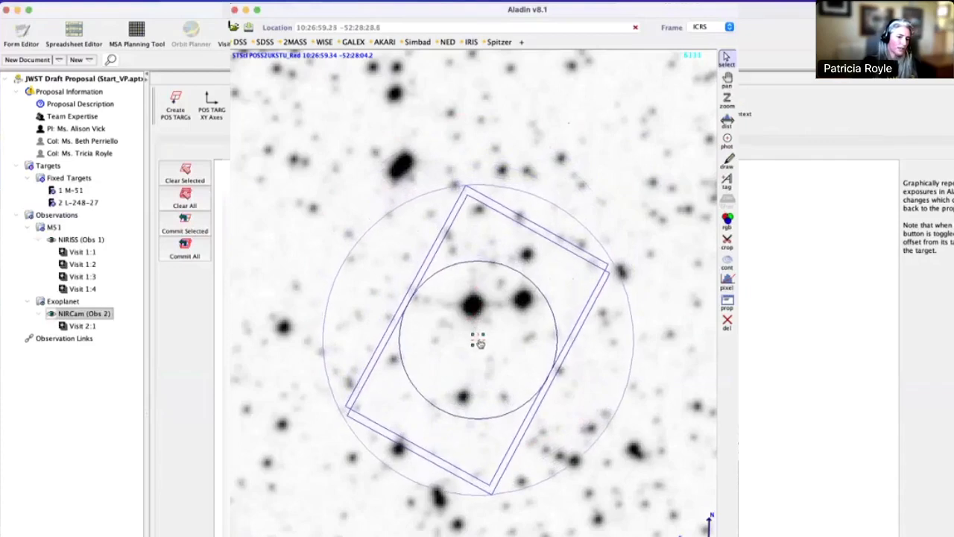
left_click_drag(479, 342, 481, 339)
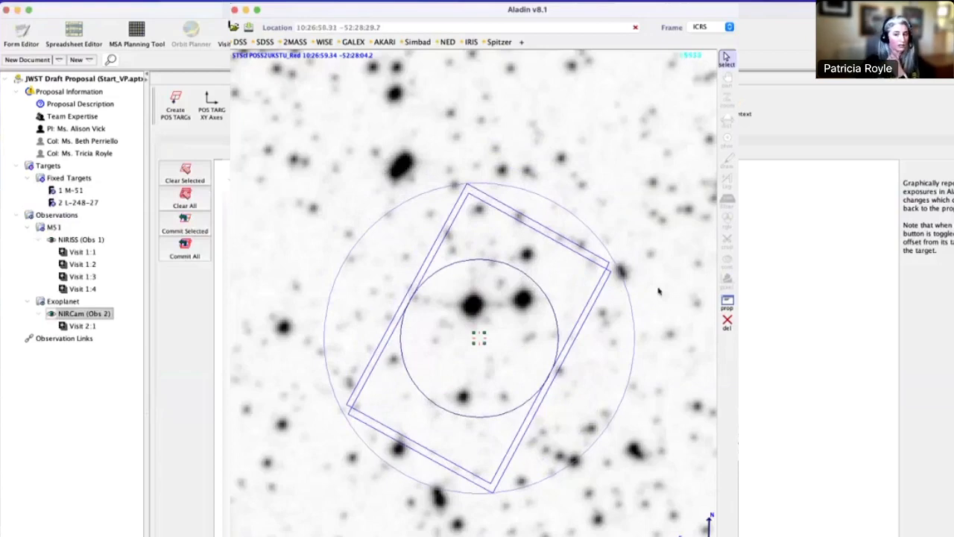
left_click(776, 254)
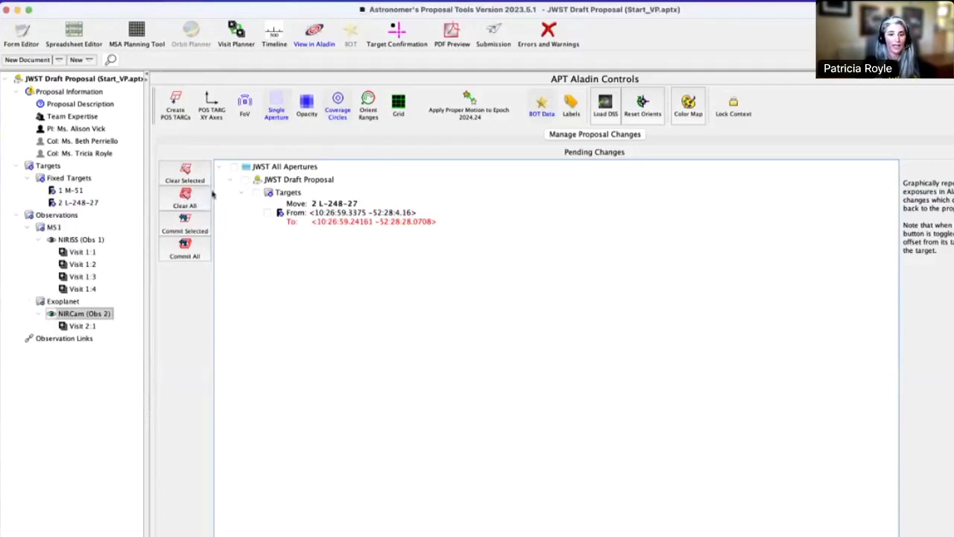
left_click(185, 252)
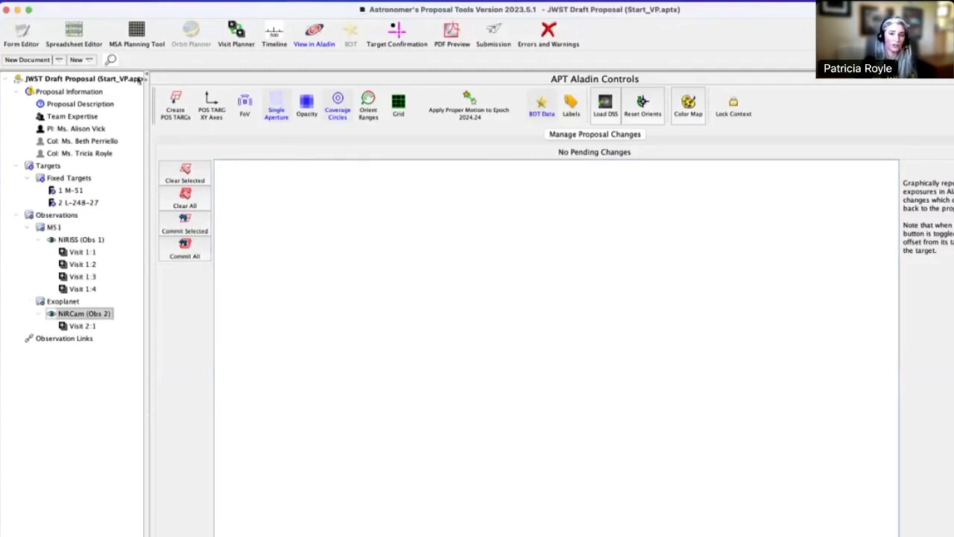
Remove both Aperture PA Range special requirements from NIRCam (Obs 2), keeping only the Phase requirement.
left_click(21, 37)
left_click(429, 306)
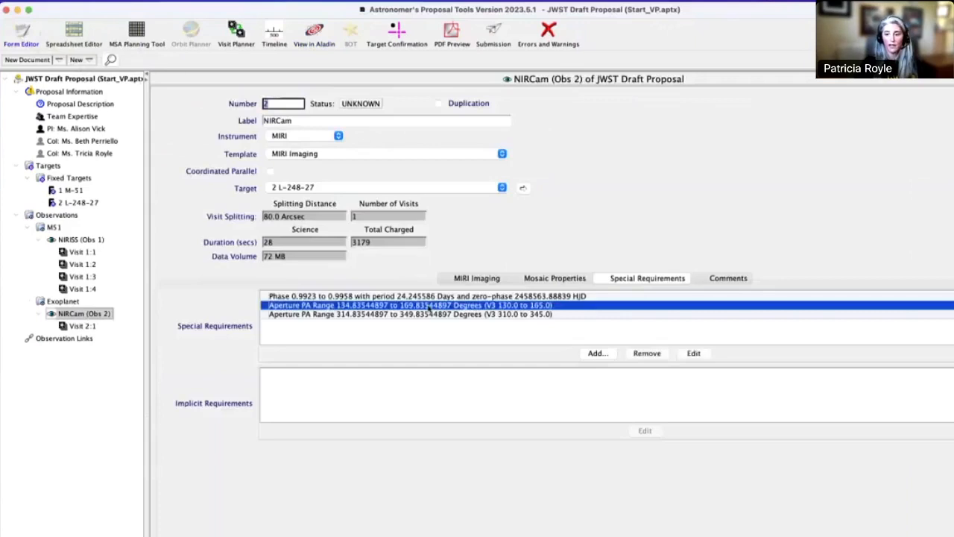
left_click(644, 352)
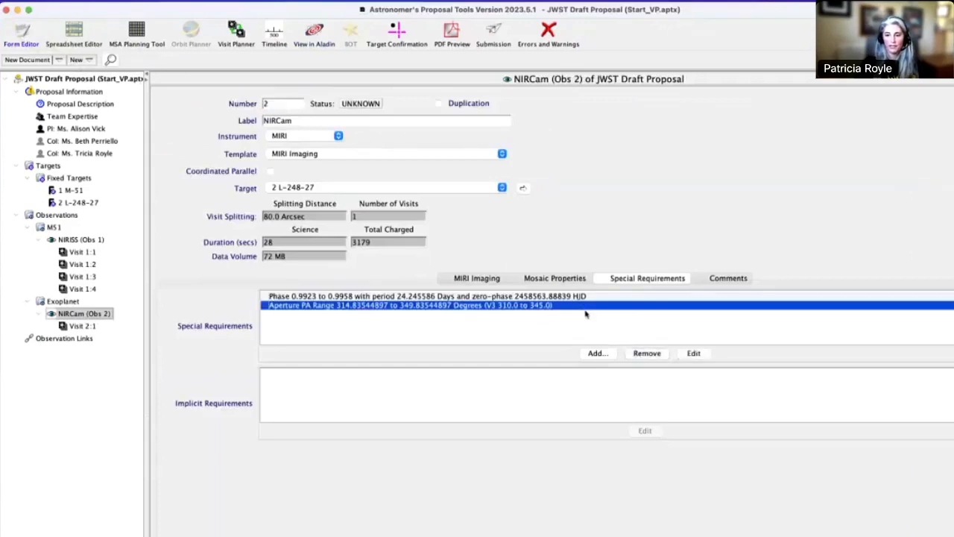
left_click(642, 354)
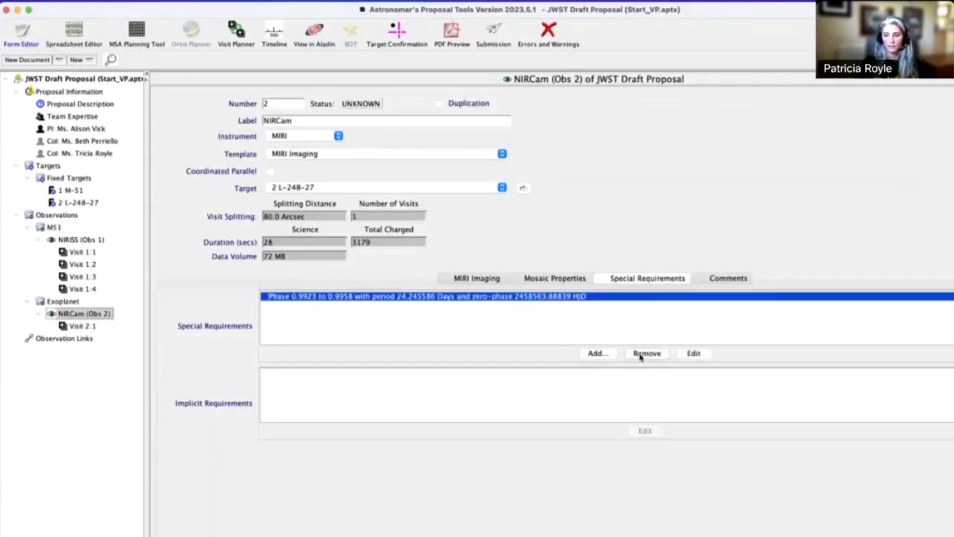
Examine the Visit 2:1 constraint windows of NIRCam (Obs 2) in the Visit Planner, and view the schedulability of all observations together.
left_click(237, 36)
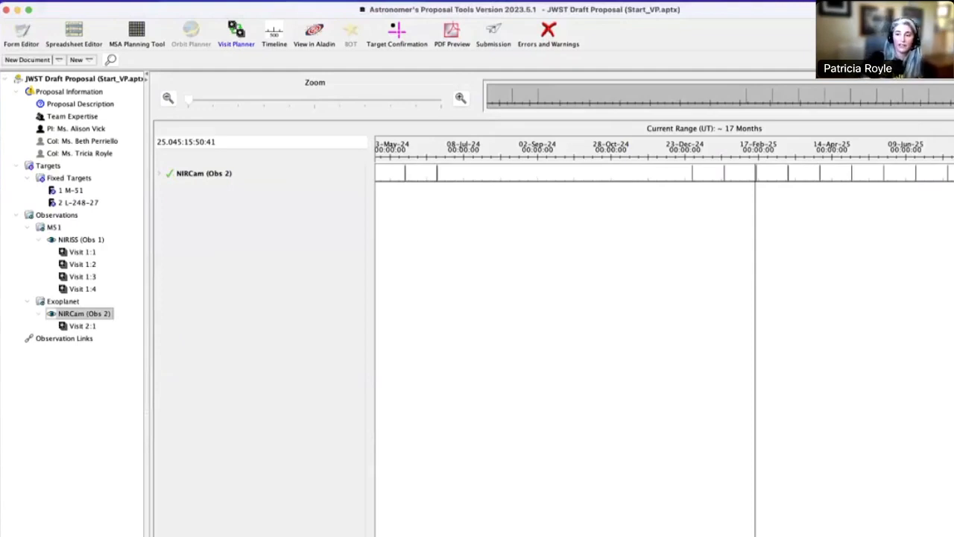
left_click(158, 174)
left_click(169, 197)
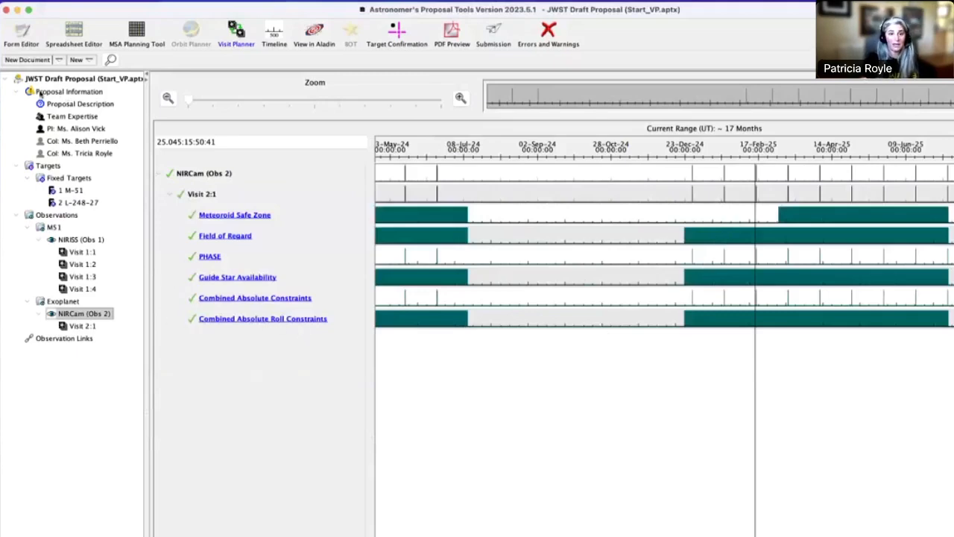
mouse_move(33, 89)
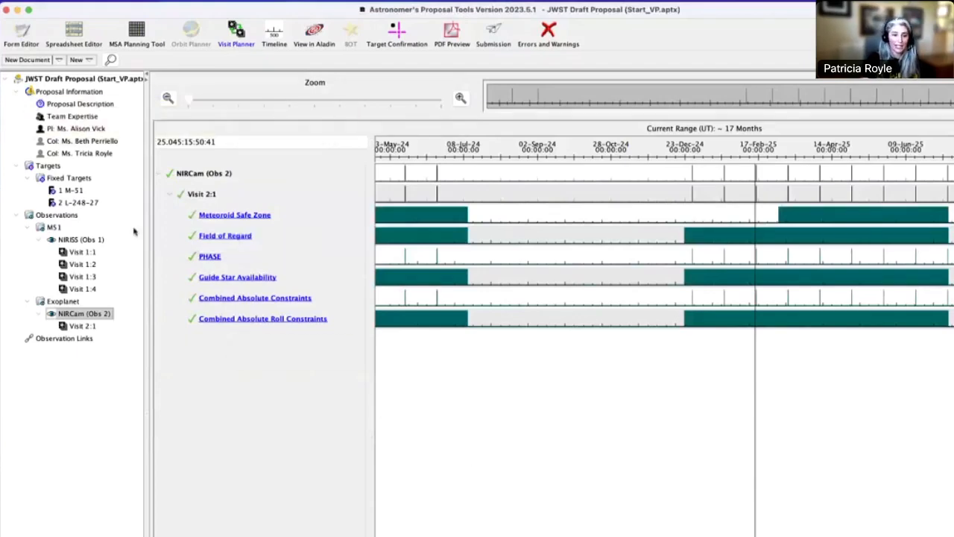
left_click(67, 216)
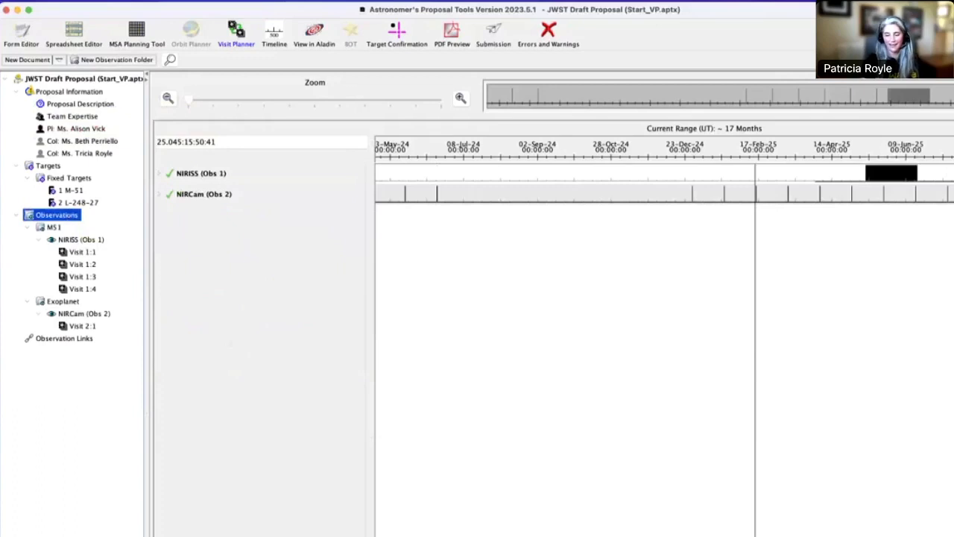
key("super+Tab")
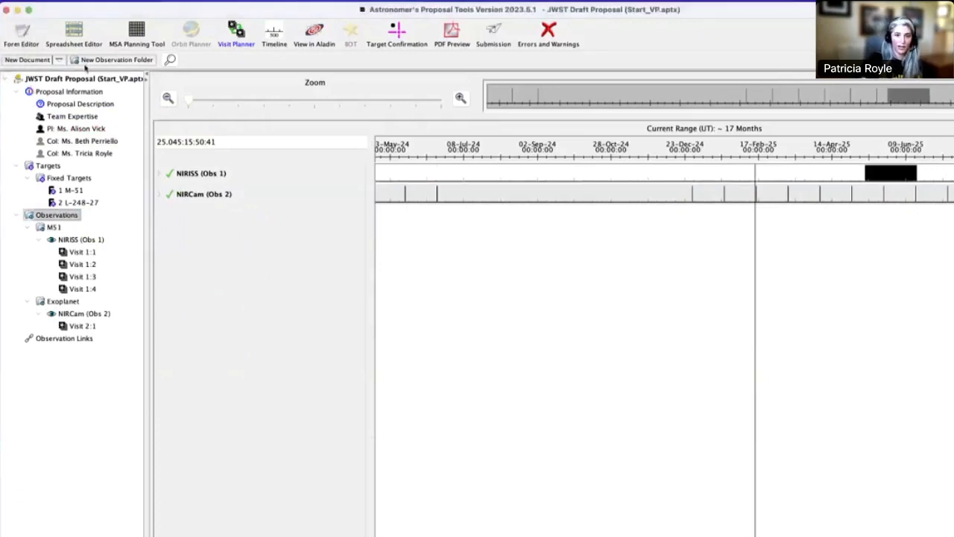
Review the draft's Proposal Information and open the proposal submission page.
left_click(72, 92)
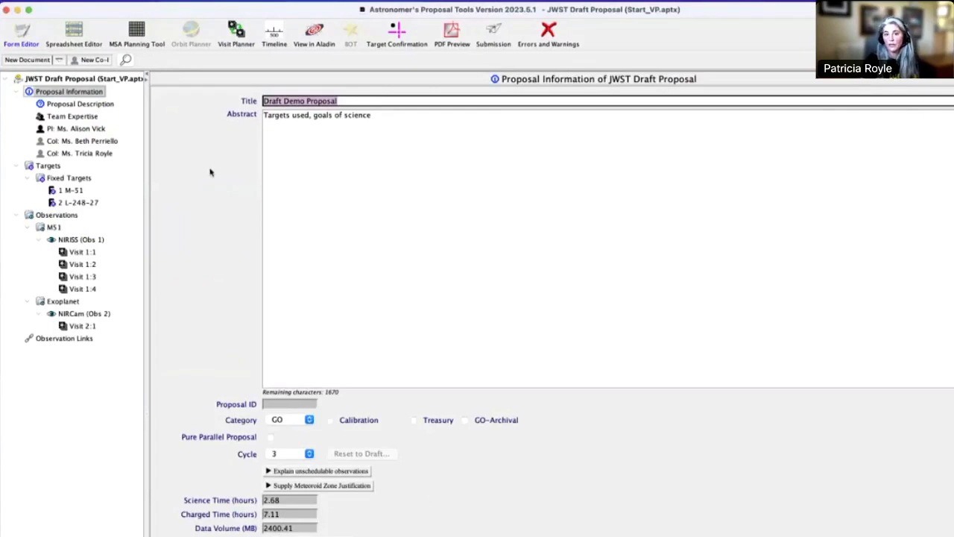
left_click(495, 36)
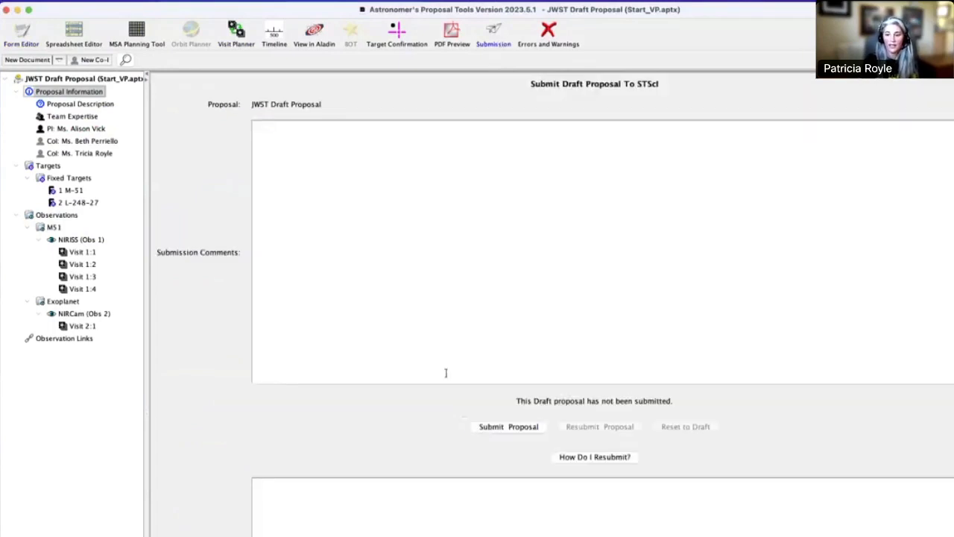